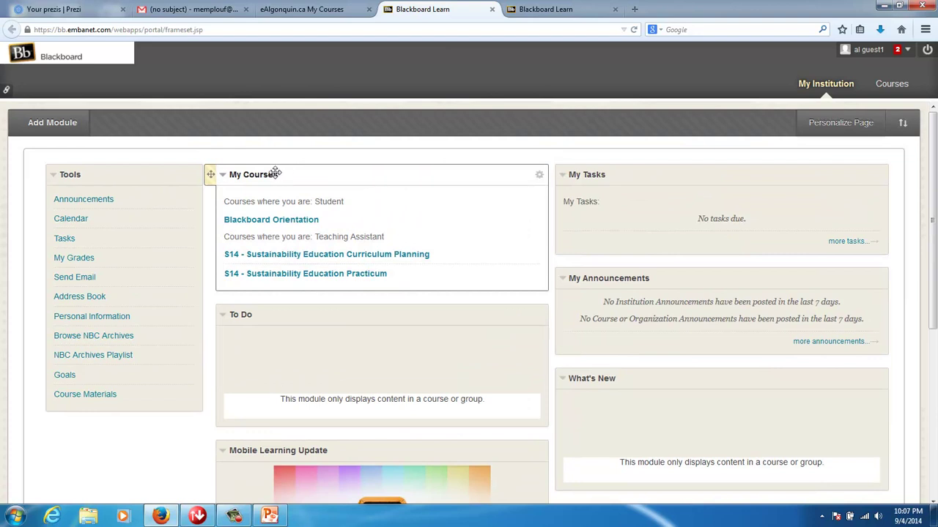
# - Move the My Announcements module above My Tasks and remove the To Do module from the page
pyautogui.moveTo(583, 284); pyautogui.dragTo(585, 181)
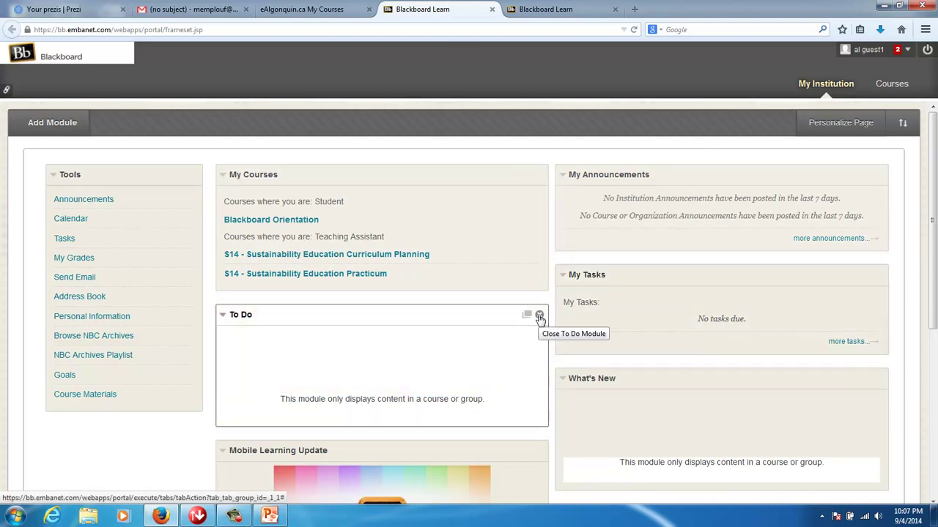
pyautogui.click(539, 317)
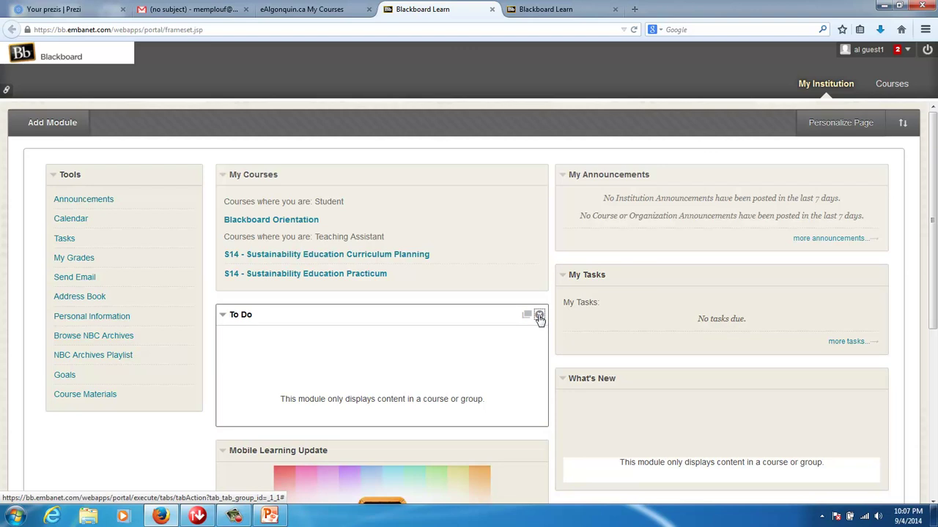
pyautogui.click(540, 317)
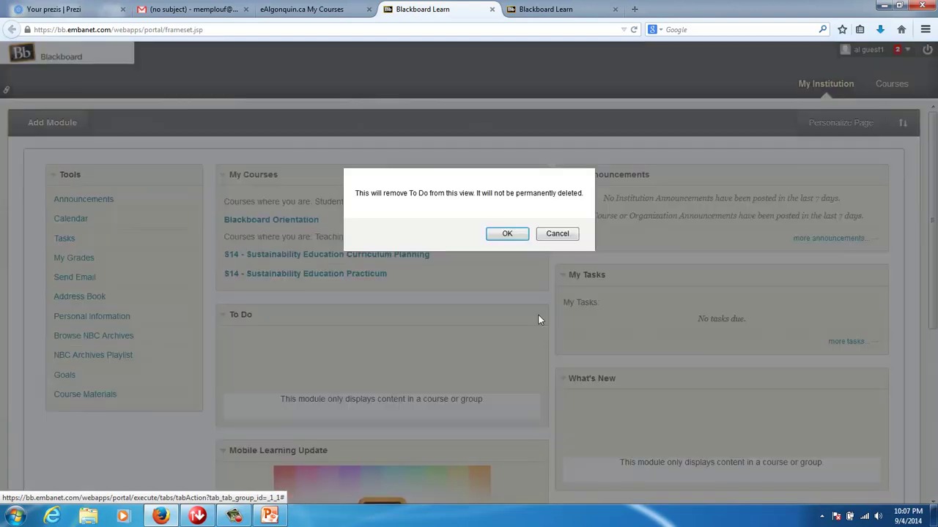
pyautogui.click(504, 236)
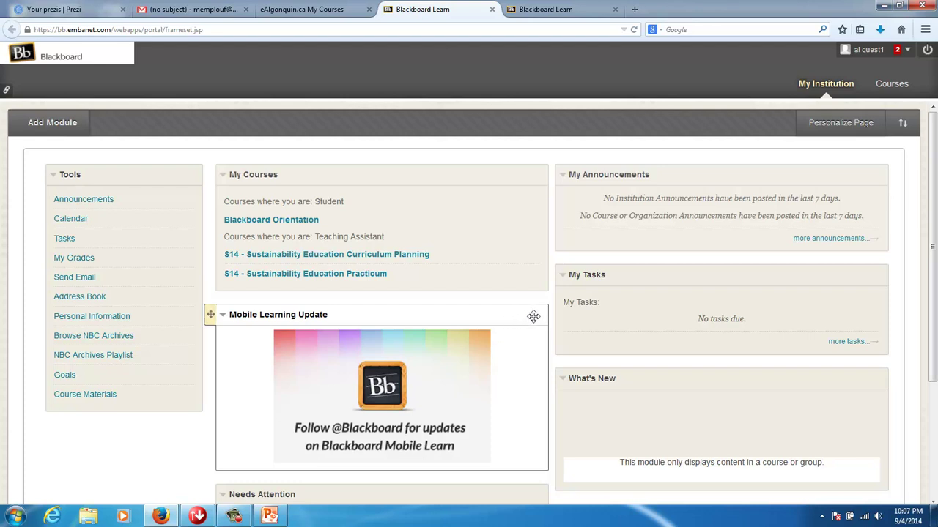
# - Collapse the Mobile Learning Update module and remove the Needs Attention module from the page
pyautogui.click(224, 318)
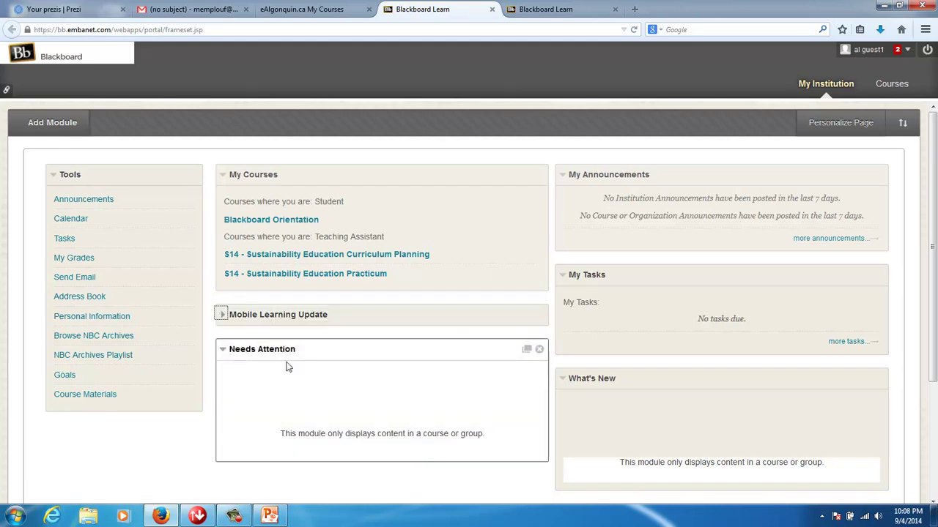
pyautogui.click(539, 349)
pyautogui.click(522, 242)
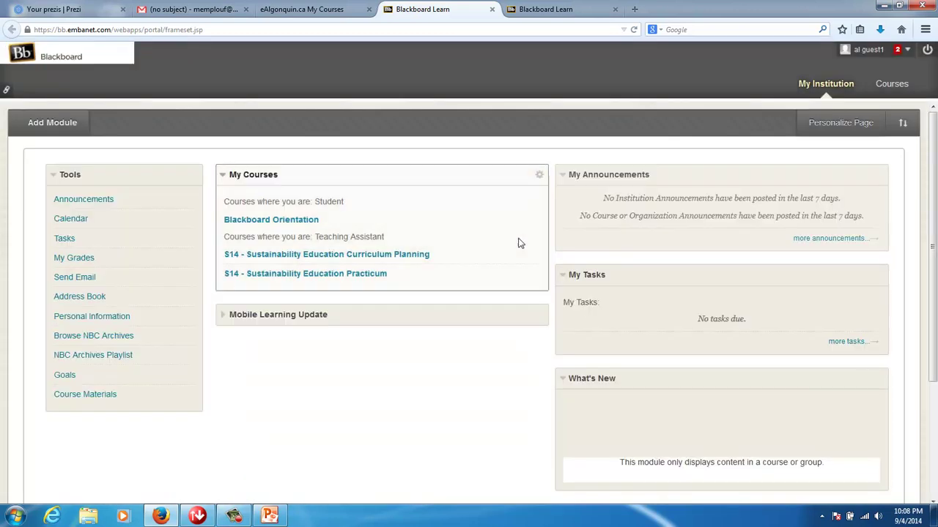
# - Remove the My Tasks and What's New modules from the My Institution page
pyautogui.click(878, 275)
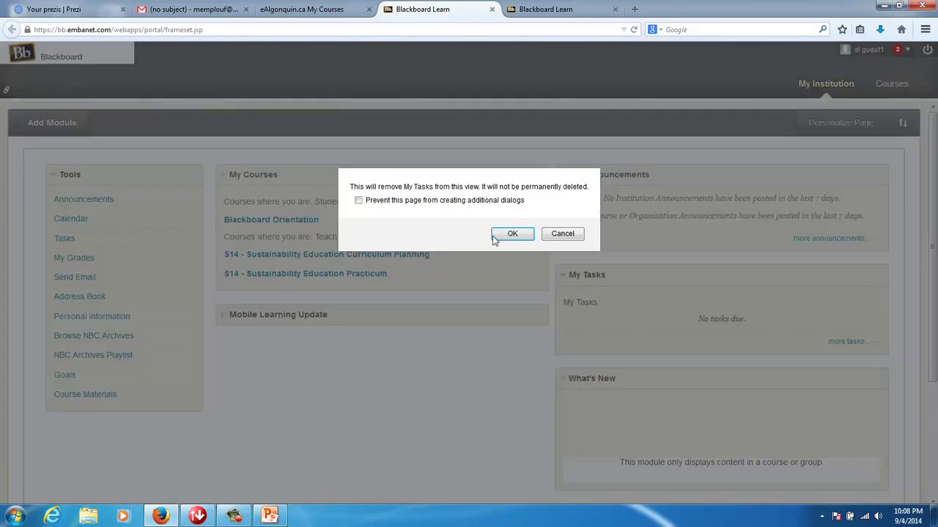
pyautogui.click(501, 238)
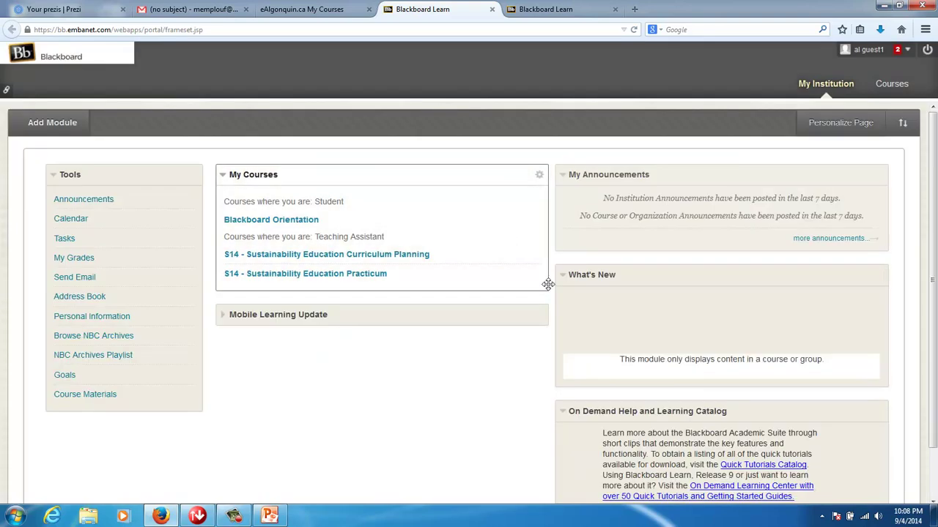
pyautogui.click(878, 275)
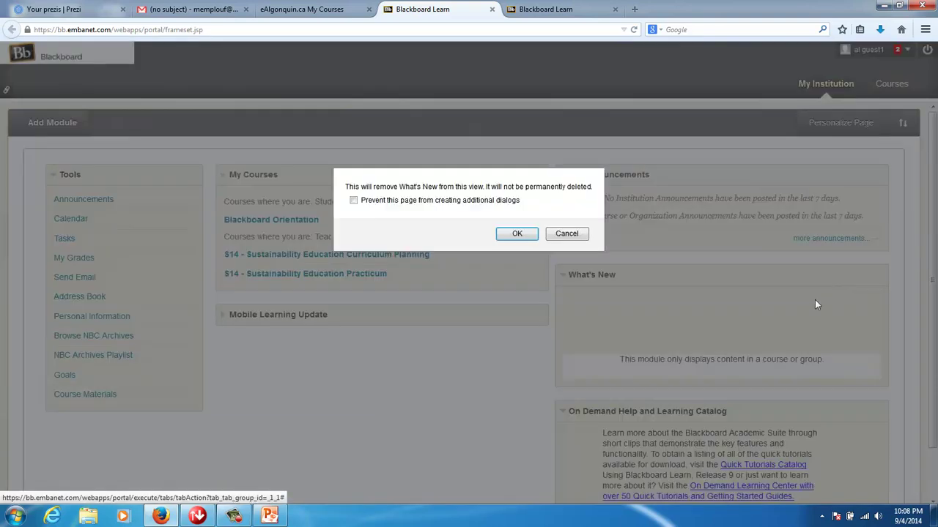
pyautogui.click(519, 234)
pyautogui.moveTo(592, 274)
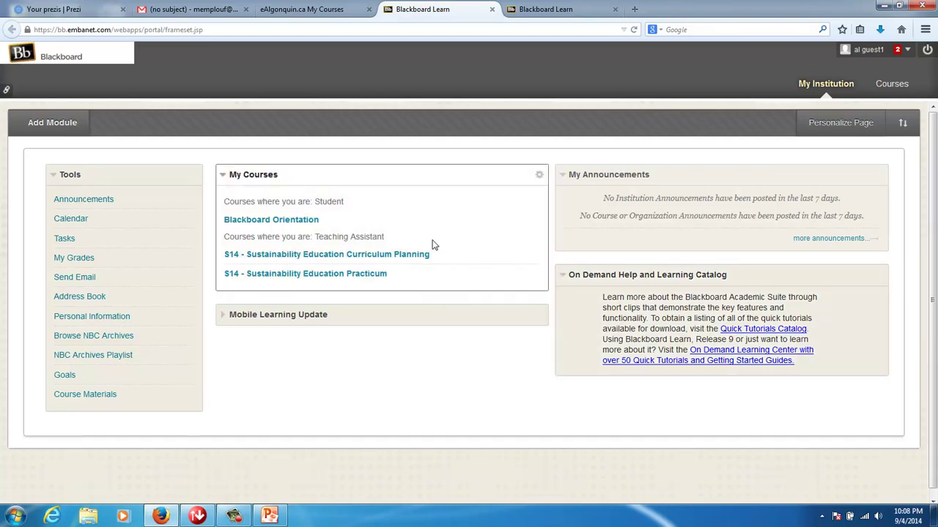
# - Personalize the My Institution page with the Opal color palette and submit the change
pyautogui.click(836, 129)
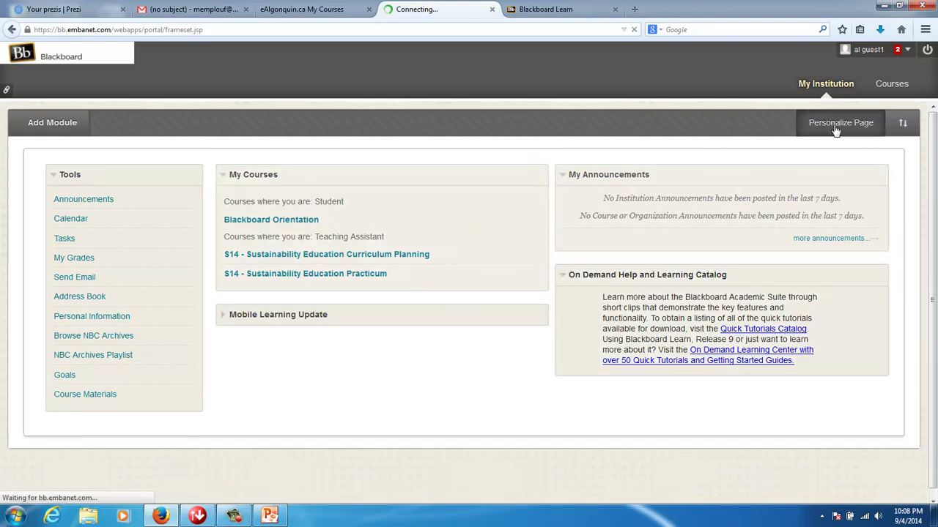
pyautogui.scroll(-5, 420, 317)
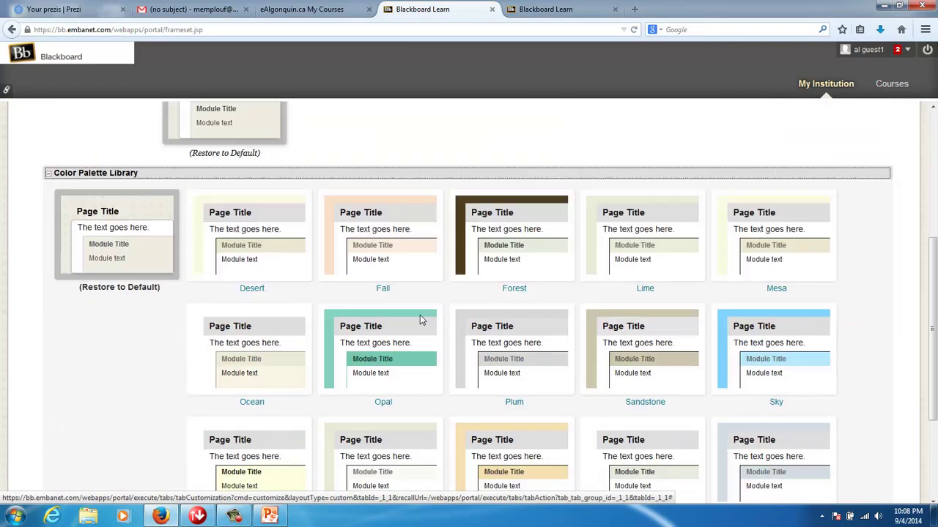
pyautogui.click(374, 272)
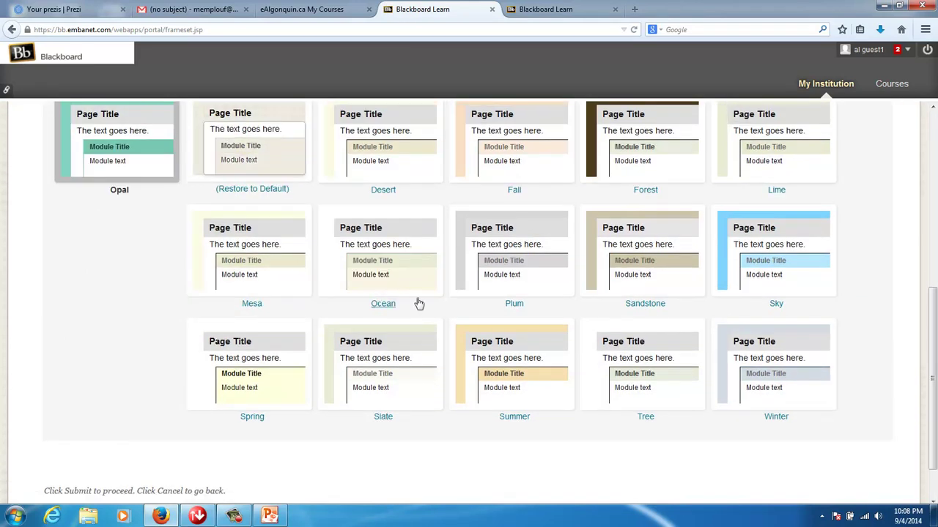
pyautogui.scroll(5, 419, 303)
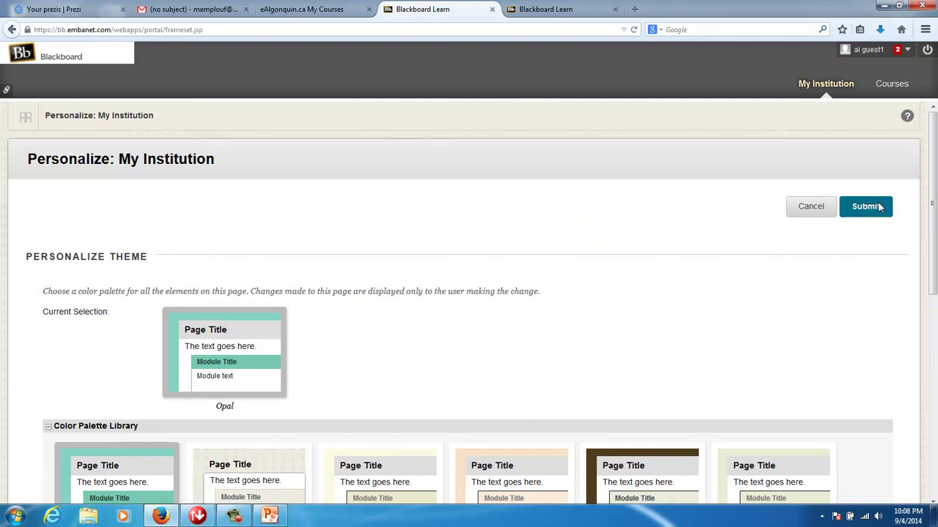
pyautogui.click(880, 207)
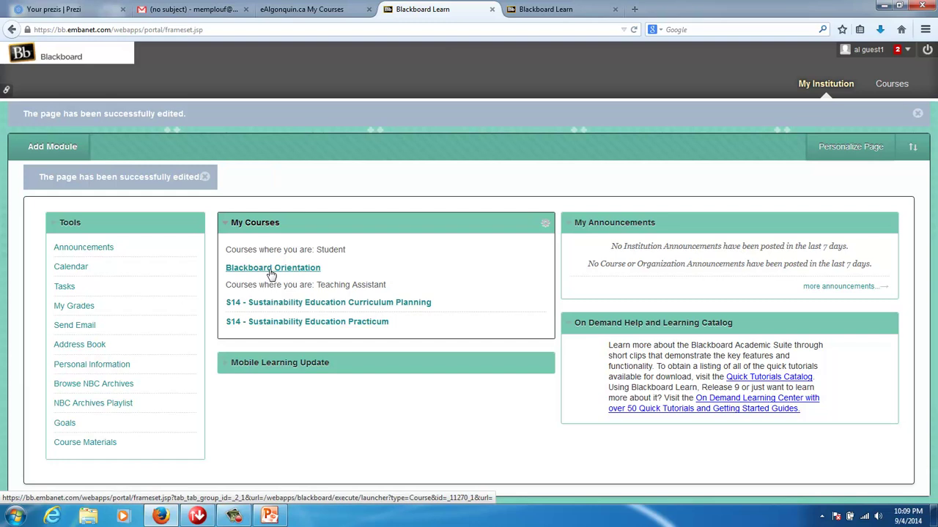
# - Open the Blackboard Orientation course and view its Contact Information page
pyautogui.click(271, 268)
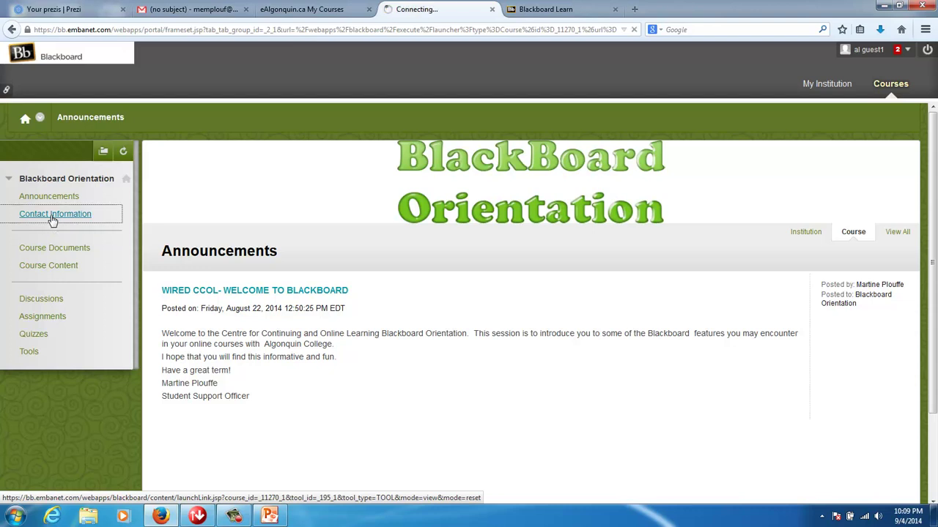
pyautogui.click(52, 217)
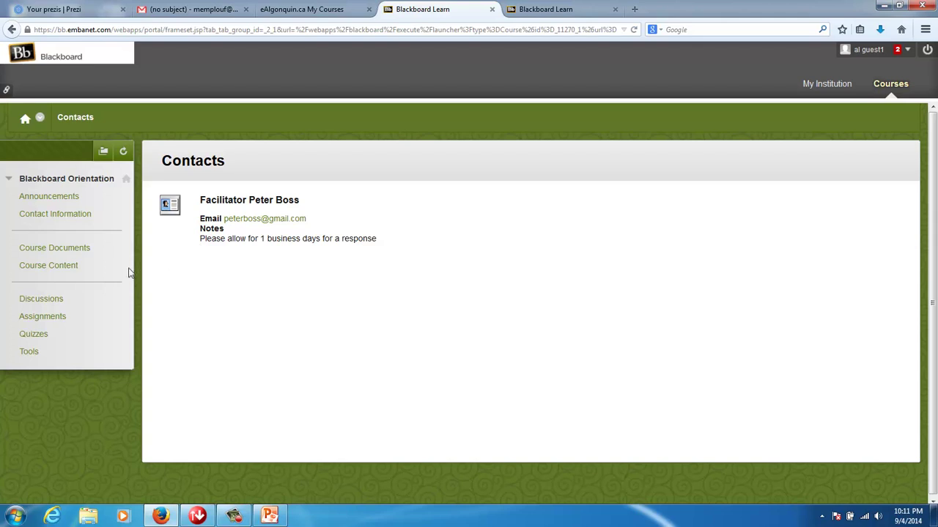
# - Open Course Calendar SAMPLE F2013.pdf from Course Documents, review the weekly lessons and assignment due dates, and close it
pyautogui.click(54, 248)
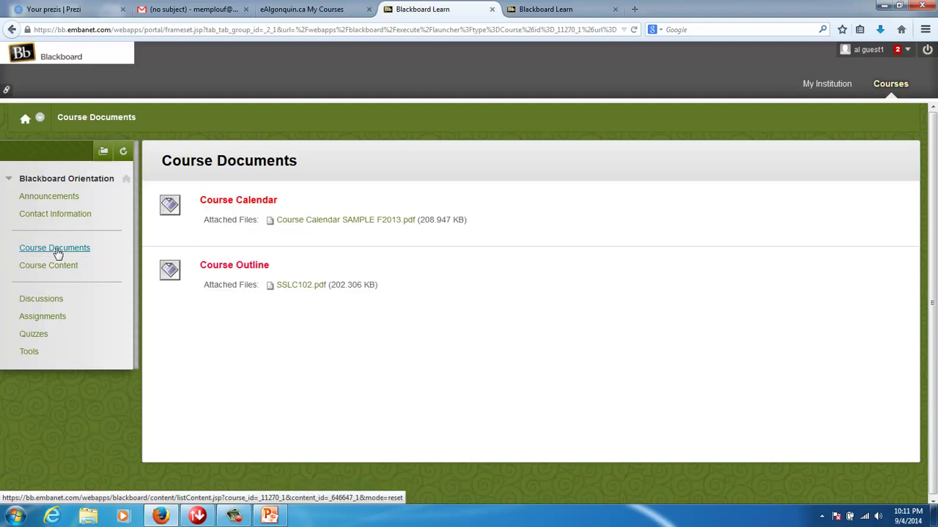
pyautogui.click(291, 224)
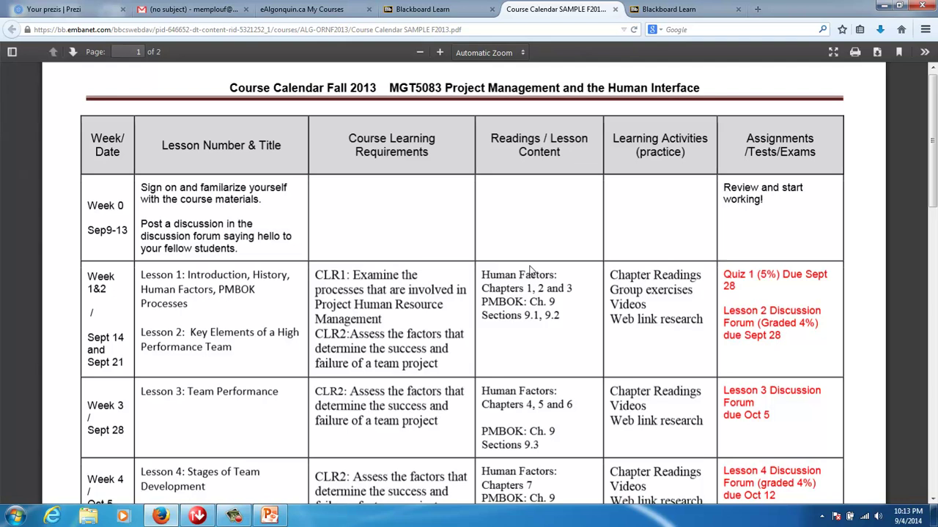
pyautogui.scroll(-1, 532, 271)
pyautogui.scroll(-1, 532, 270)
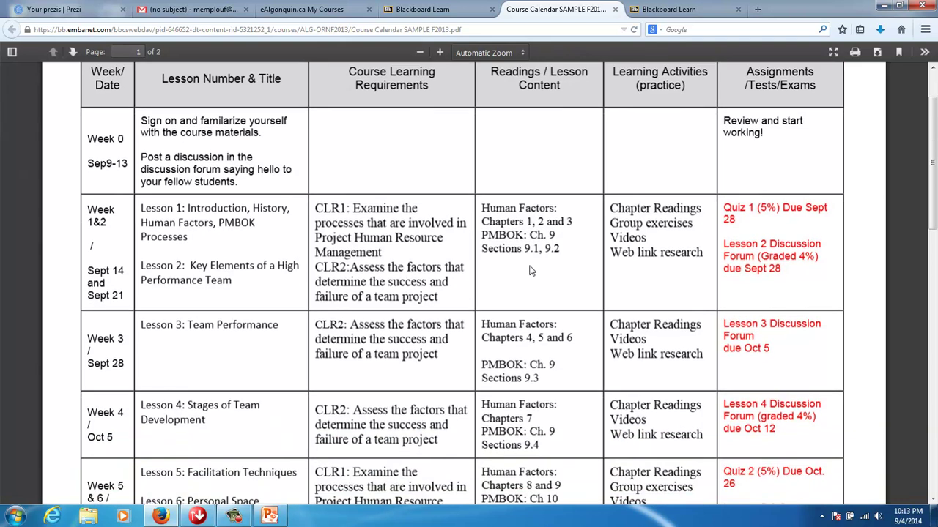
pyautogui.scroll(1, 531, 271)
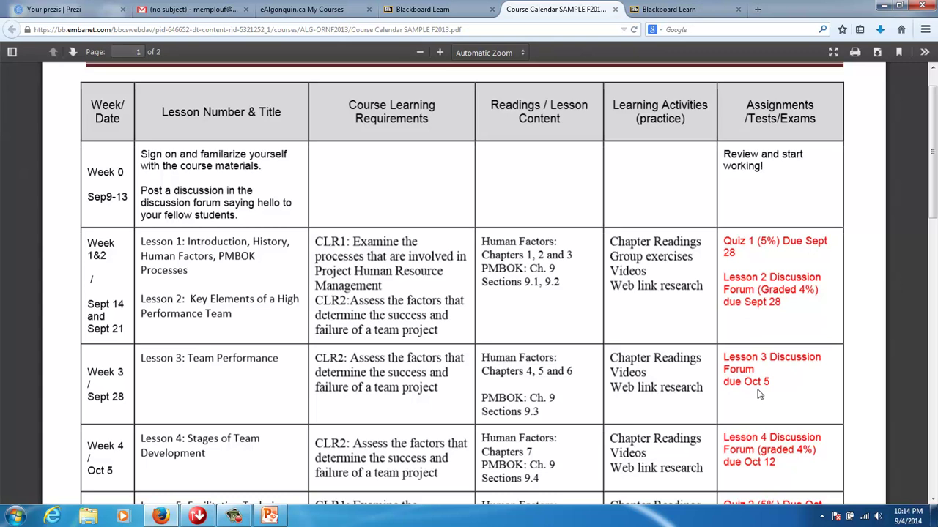
pyautogui.scroll(-1, 758, 395)
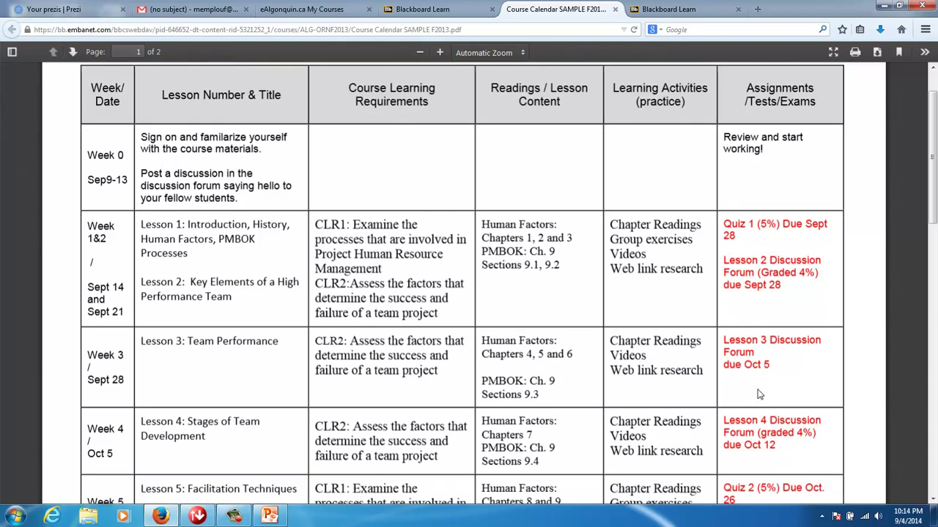
pyautogui.scroll(1, 758, 394)
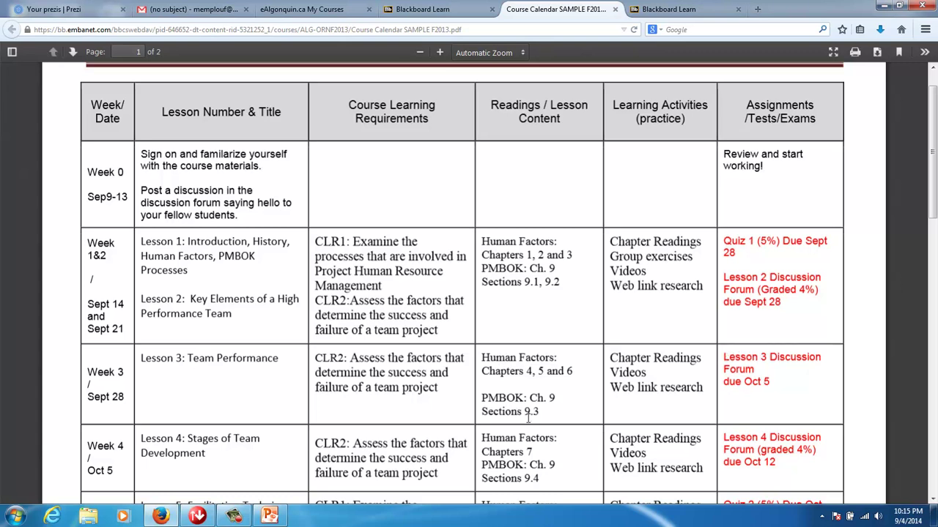
pyautogui.click(615, 9)
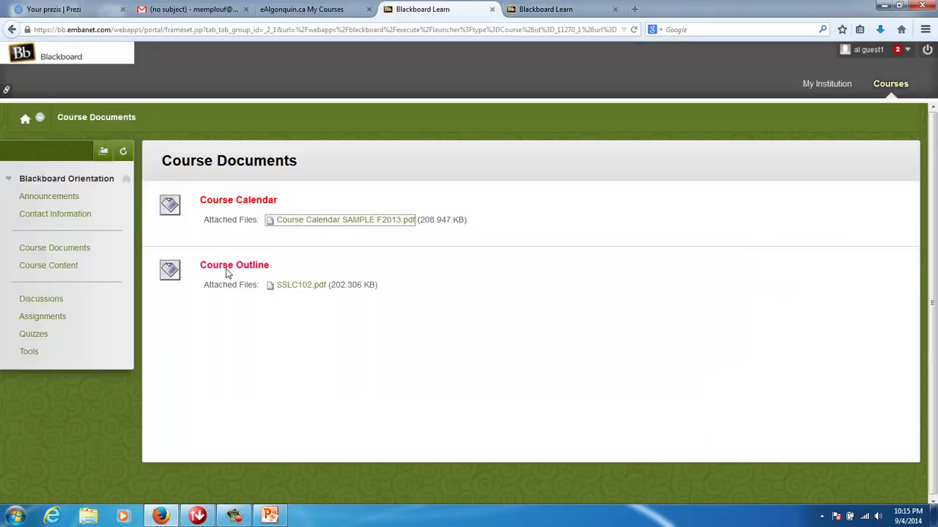
# - Open the course outline SSLC102.pdf and examine the course details, description and program learning outcomes on its first page
pyautogui.click(306, 290)
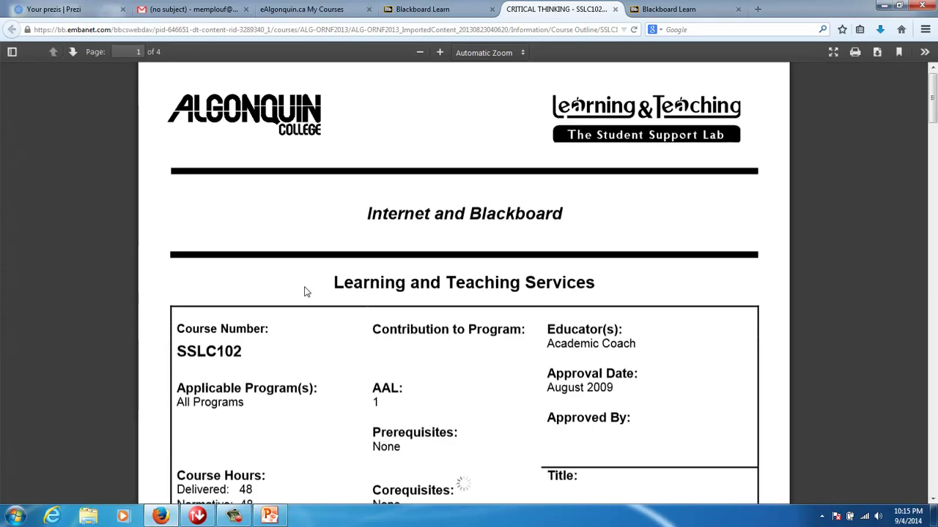
pyautogui.scroll(-3, 298, 291)
pyautogui.scroll(-4, 298, 290)
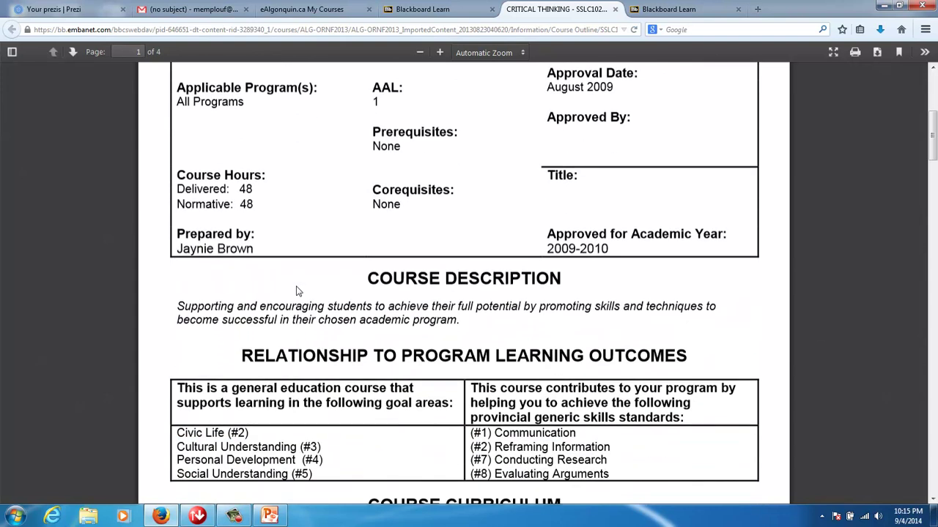
pyautogui.scroll(-4, 297, 291)
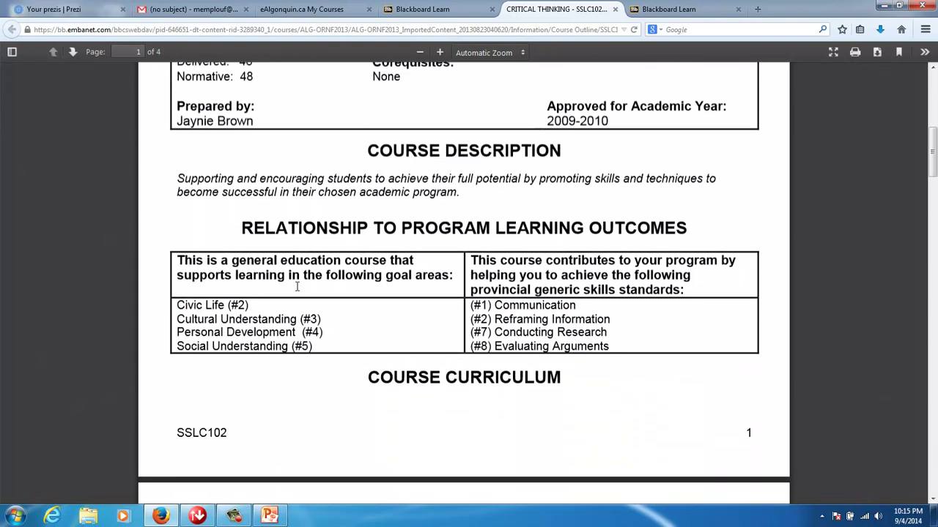
pyautogui.scroll(-5, 298, 291)
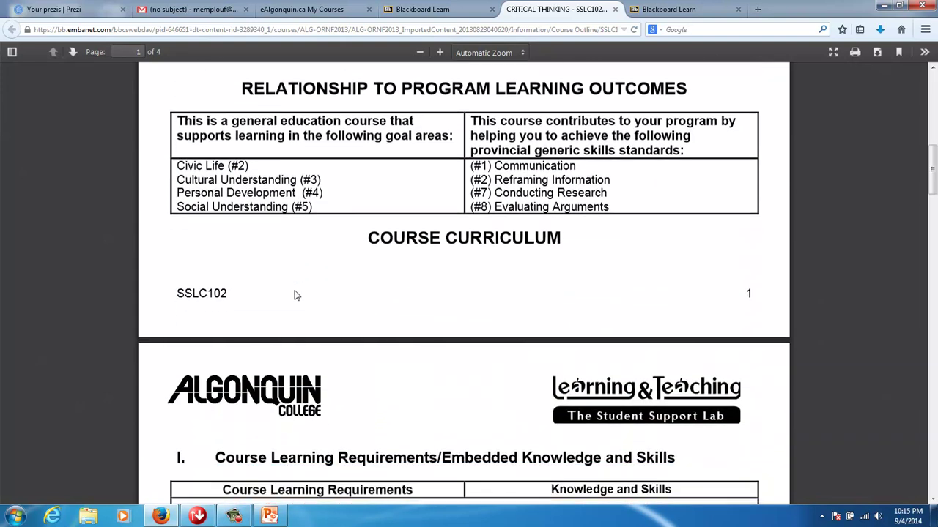
pyautogui.scroll(-2, 297, 291)
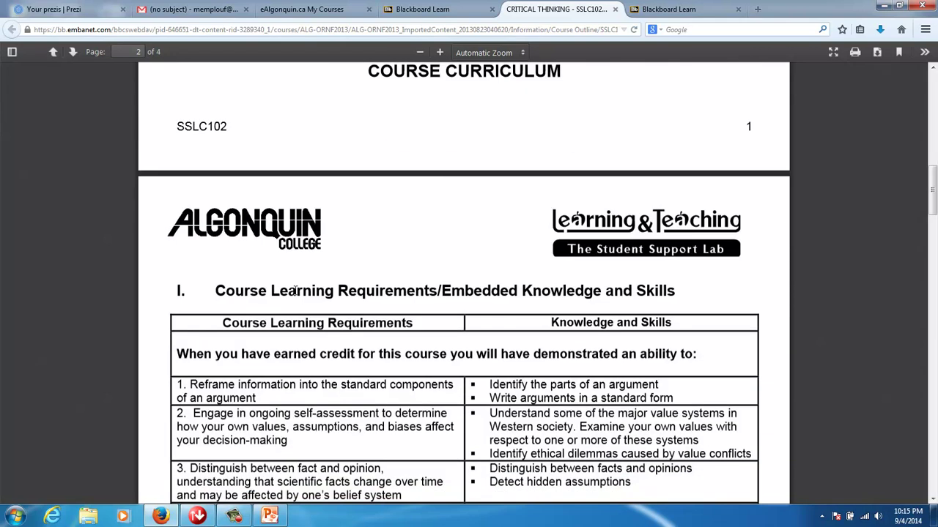
pyautogui.scroll(10, 295, 290)
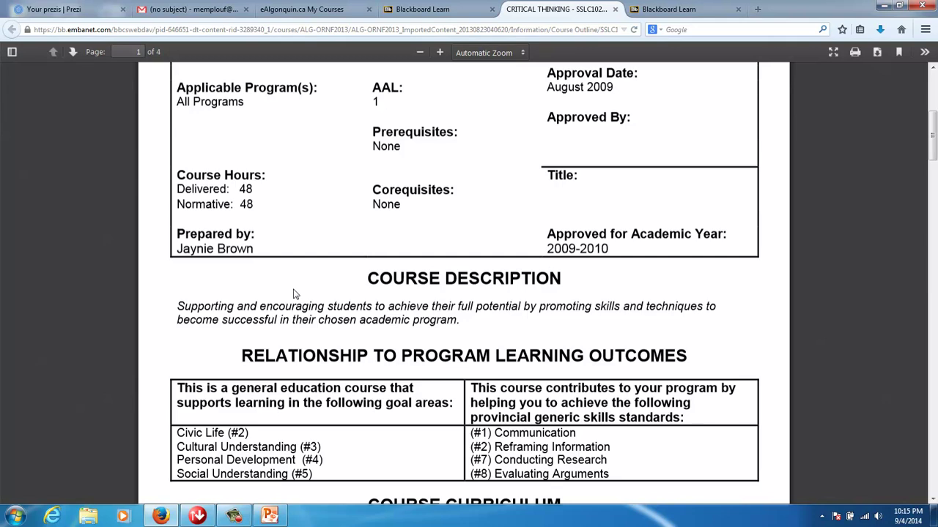
pyautogui.scroll(2, 290, 299)
pyautogui.scroll(2, 286, 303)
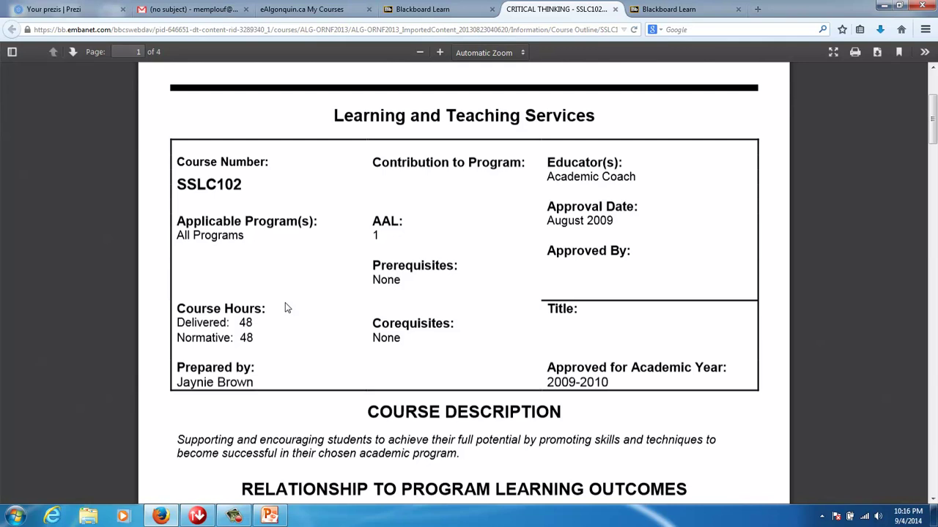
# - Read on through the course outline to the Course Learning Requirements/Embedded Knowledge and Skills table on page 2
pyautogui.scroll(-3, 285, 303)
pyautogui.scroll(-5, 285, 305)
pyautogui.scroll(-5, 285, 309)
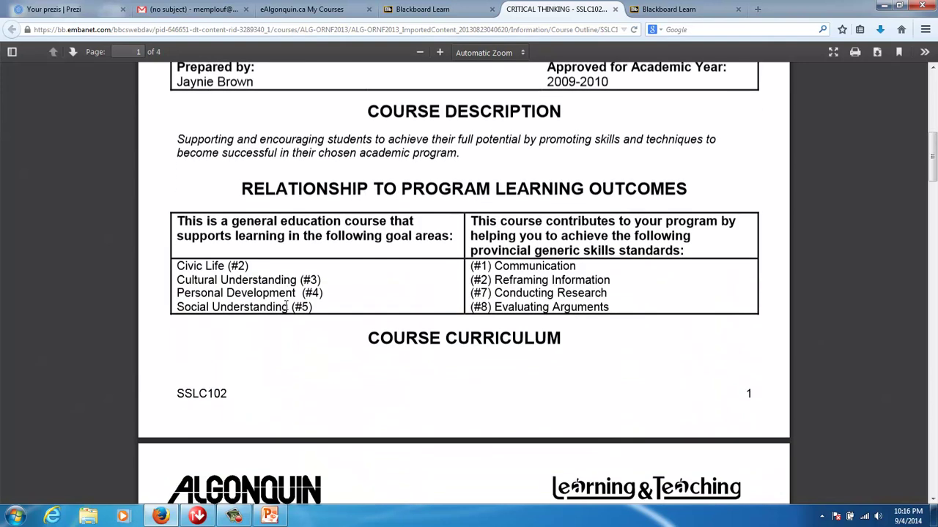
pyautogui.scroll(-4, 286, 308)
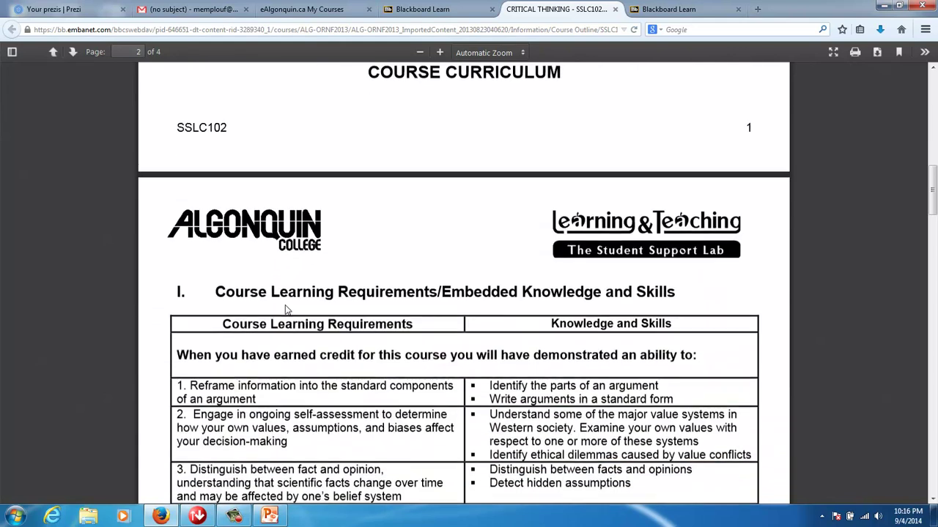
pyautogui.scroll(-2, 285, 305)
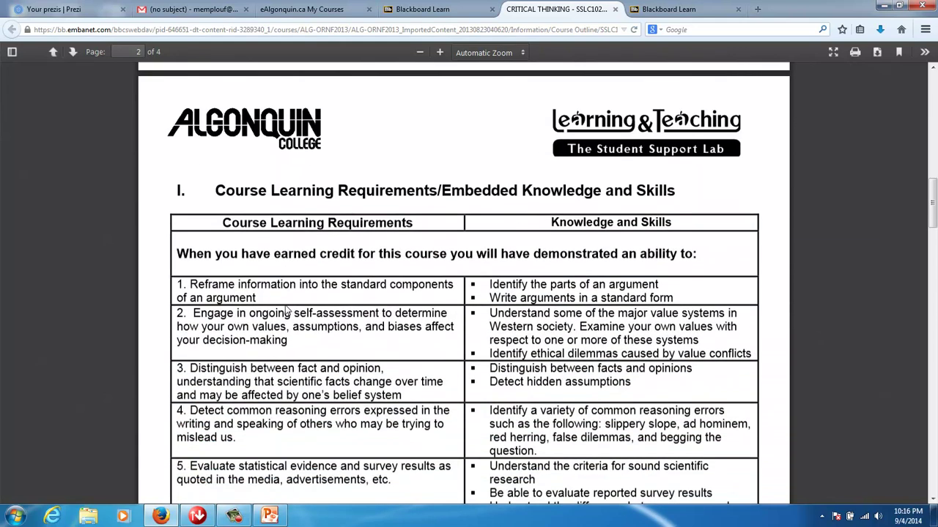
pyautogui.scroll(-4, 285, 310)
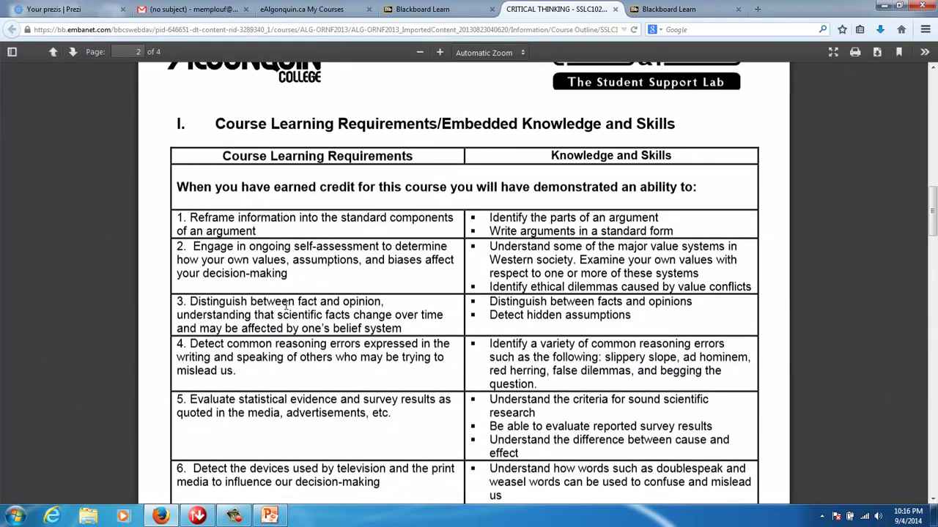
# - Read the remaining course learning requirements in the course outline's table and close the document
pyautogui.scroll(-3, 285, 305)
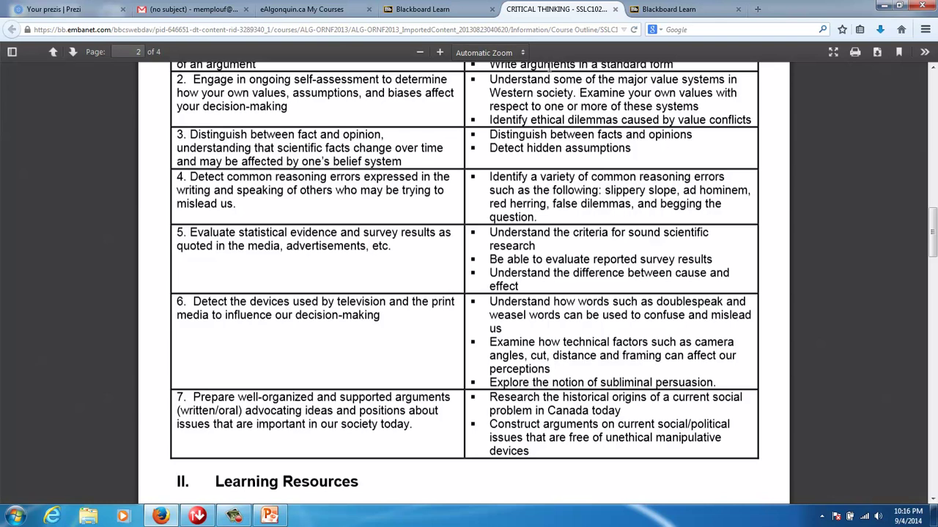
pyautogui.click(614, 10)
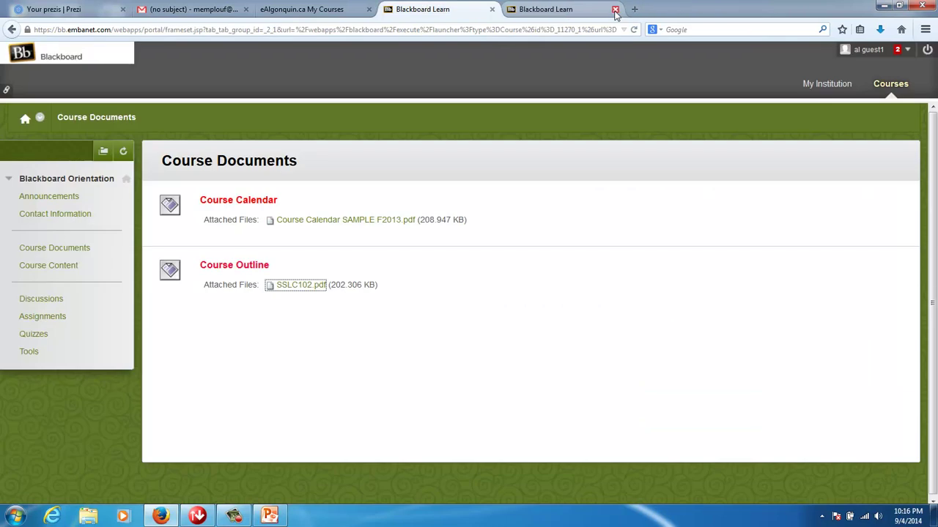
# - Reopen Course Calendar SAMPLE F2013.pdf, review the weekly schedule through the last week on page 2, and close it
pyautogui.click(340, 222)
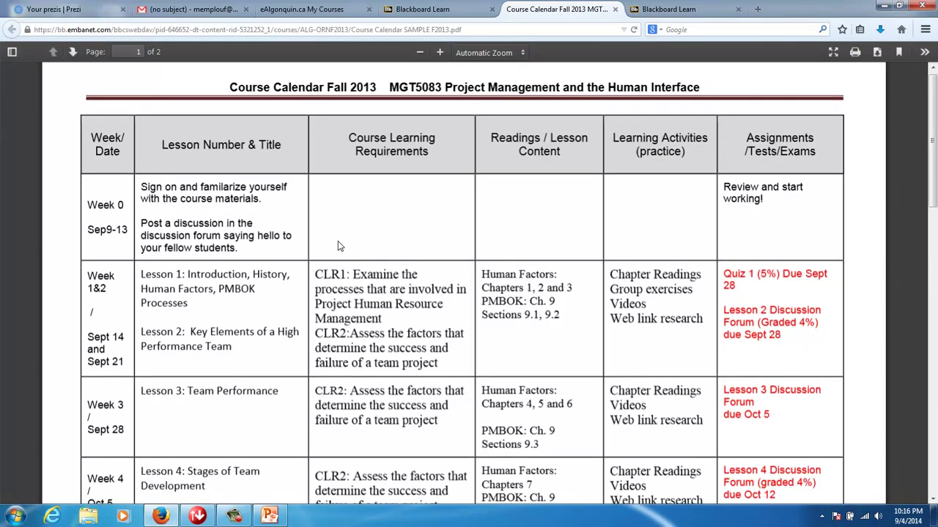
pyautogui.scroll(-10, 337, 242)
pyautogui.scroll(-5, 338, 242)
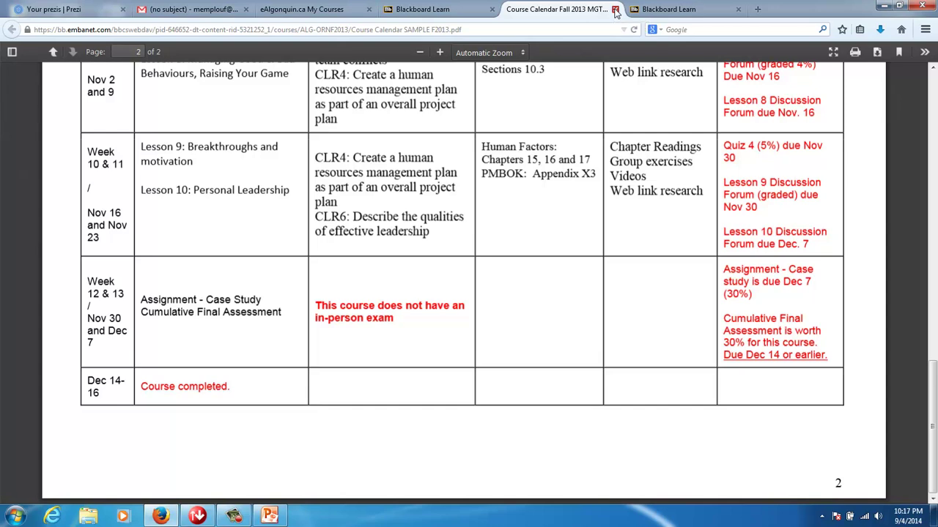
pyautogui.click(615, 10)
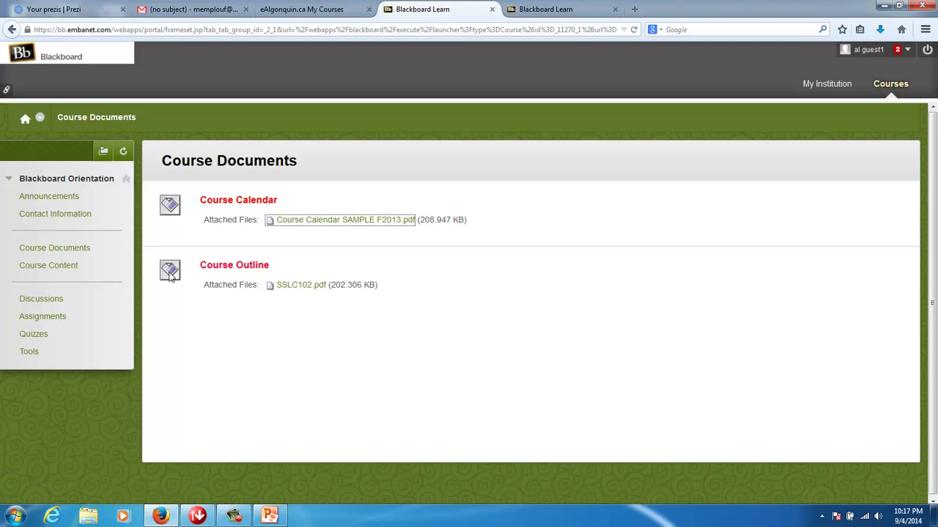
# - Open the EXAMPLE: Course content site from the course's Course Content area and view its welcome page
pyautogui.click(53, 273)
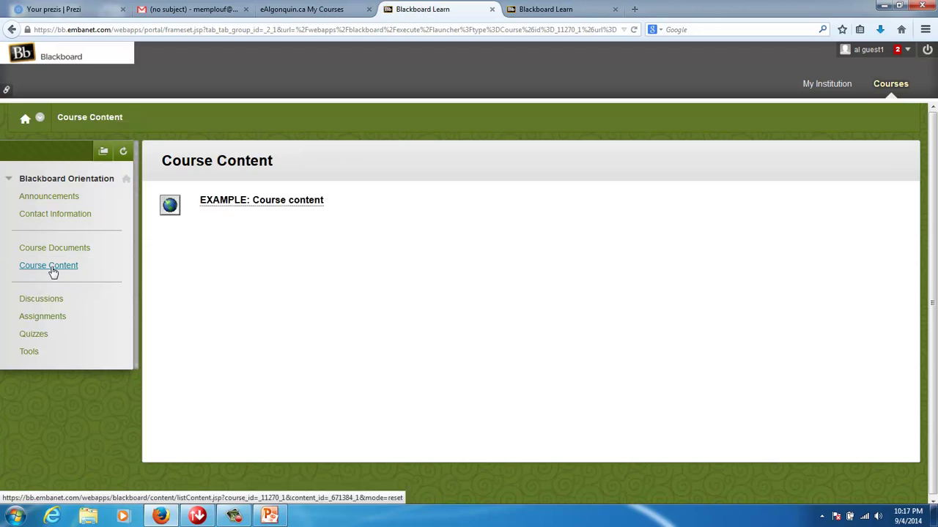
pyautogui.click(224, 203)
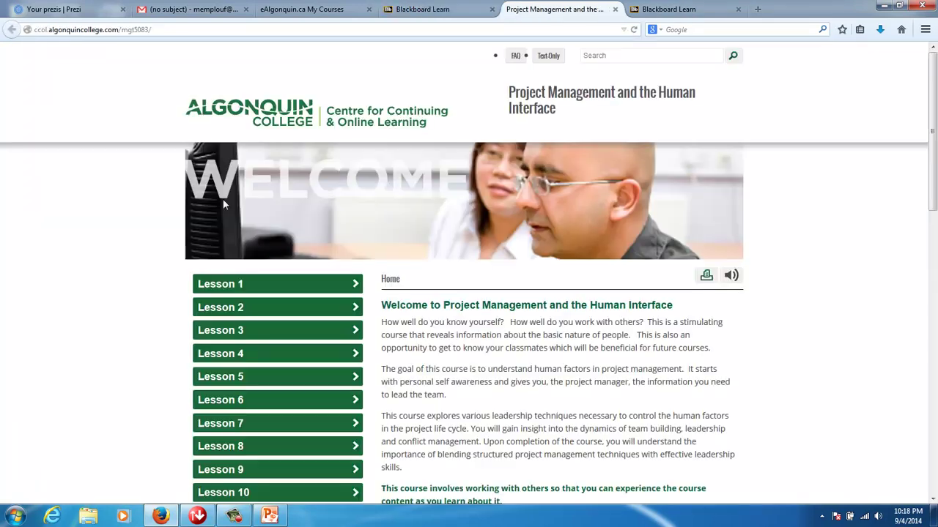
pyautogui.scroll(-2, 241, 286)
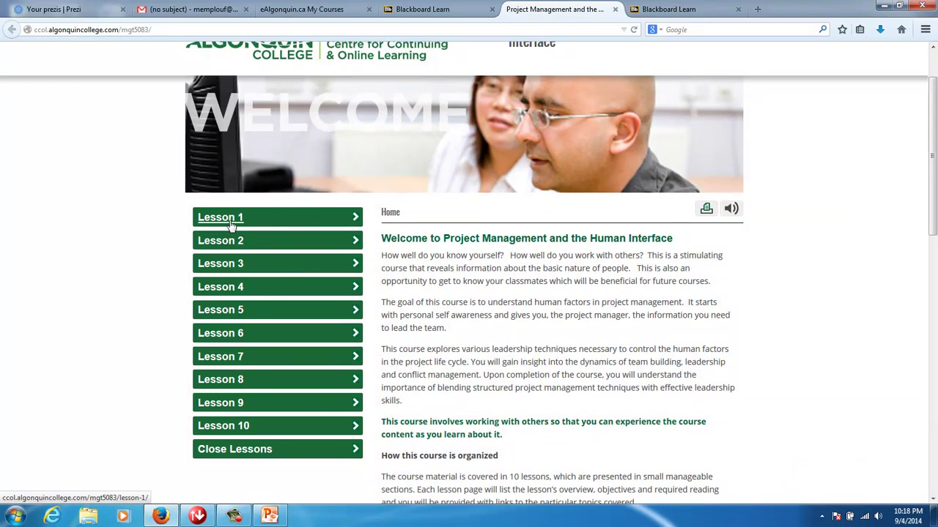
# - Expand Lesson 1 and read its Introduction page
pyautogui.click(232, 223)
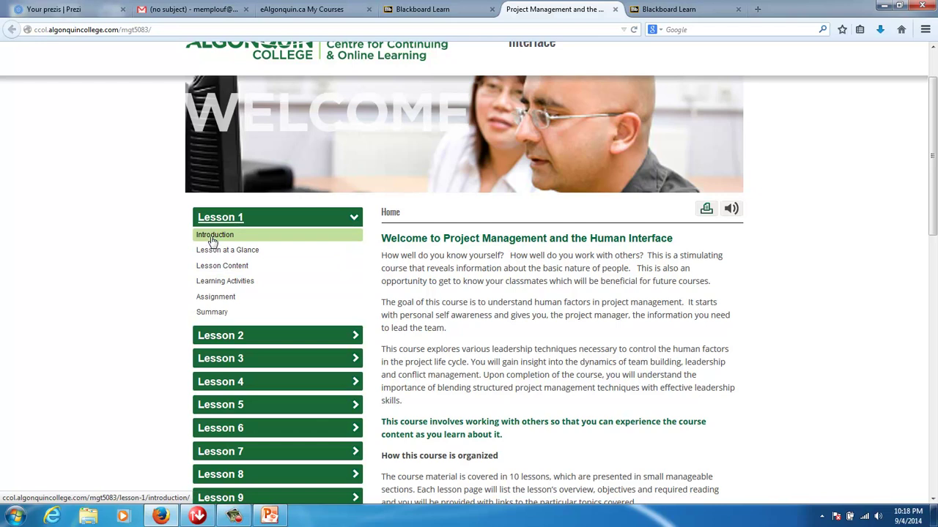
pyautogui.click(211, 241)
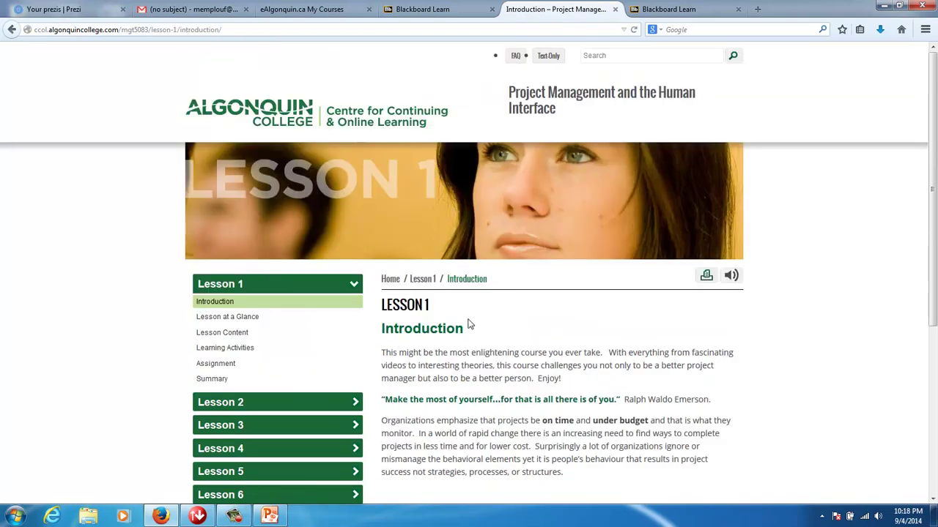
pyautogui.scroll(-1, 447, 355)
pyautogui.scroll(-2, 448, 355)
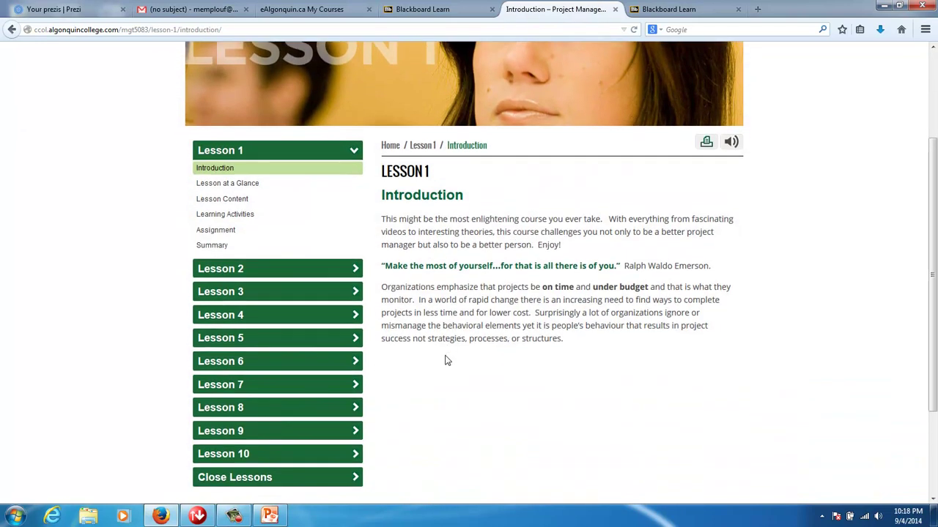
# - Open Lesson 1's Lesson at a Glance page and review its guiding questions and the task and activity table
pyautogui.click(212, 184)
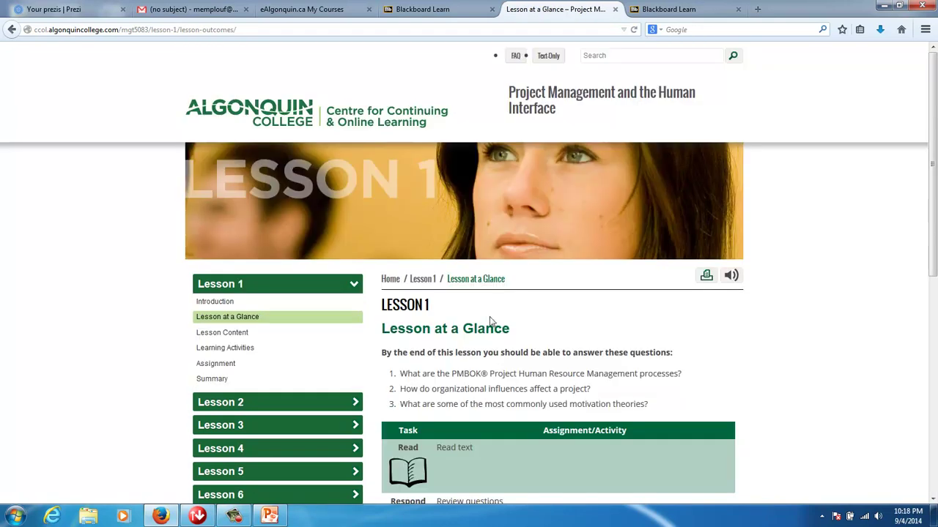
pyautogui.scroll(-3, 502, 303)
pyautogui.scroll(-5, 477, 335)
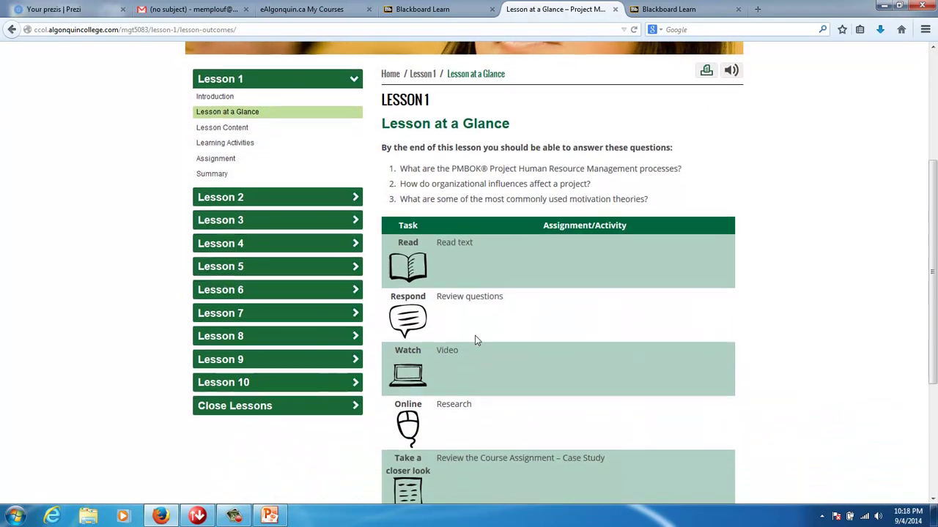
pyautogui.scroll(2, 474, 341)
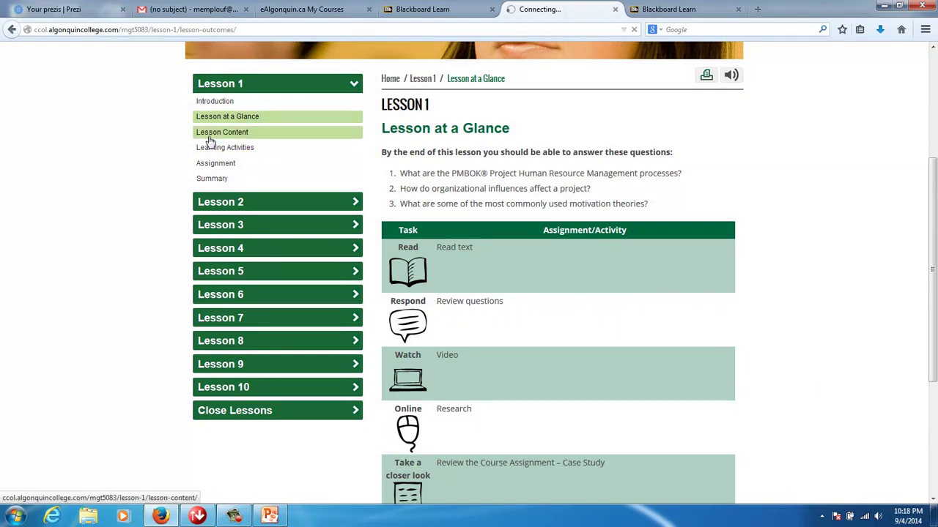
# - Open Lesson 1's Lesson Content page and look through the readings and lesson notes down to the project manager interview video link
pyautogui.click(208, 136)
pyautogui.scroll(-4, 441, 331)
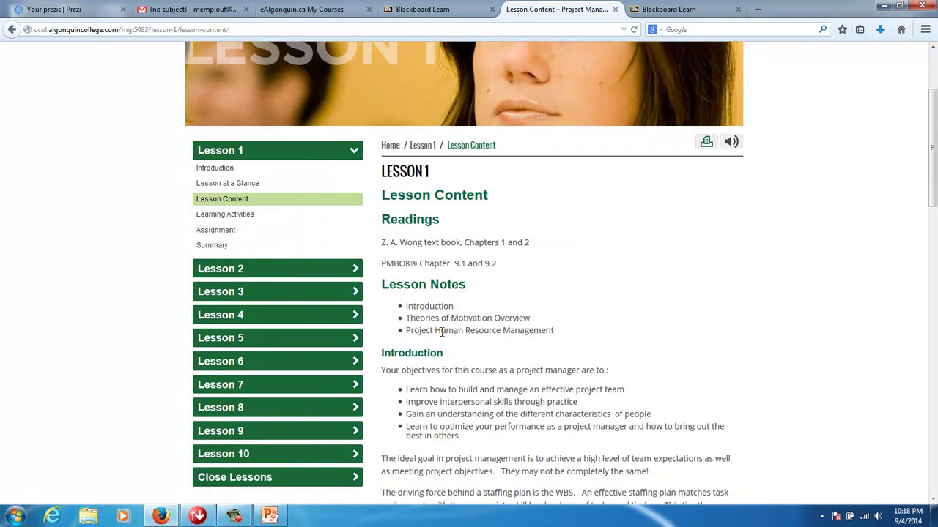
pyautogui.scroll(-5, 441, 332)
pyautogui.scroll(3, 442, 332)
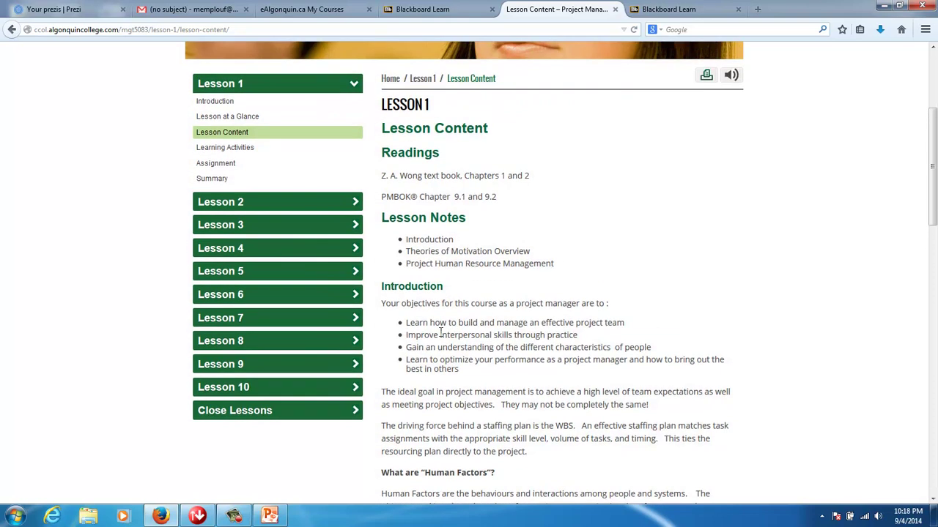
pyautogui.scroll(-20, 441, 334)
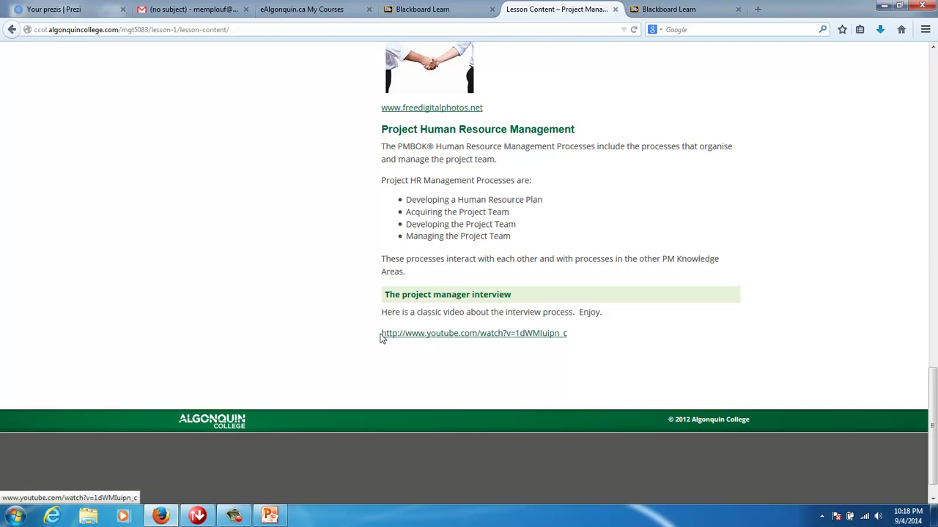
pyautogui.scroll(15, 371, 341)
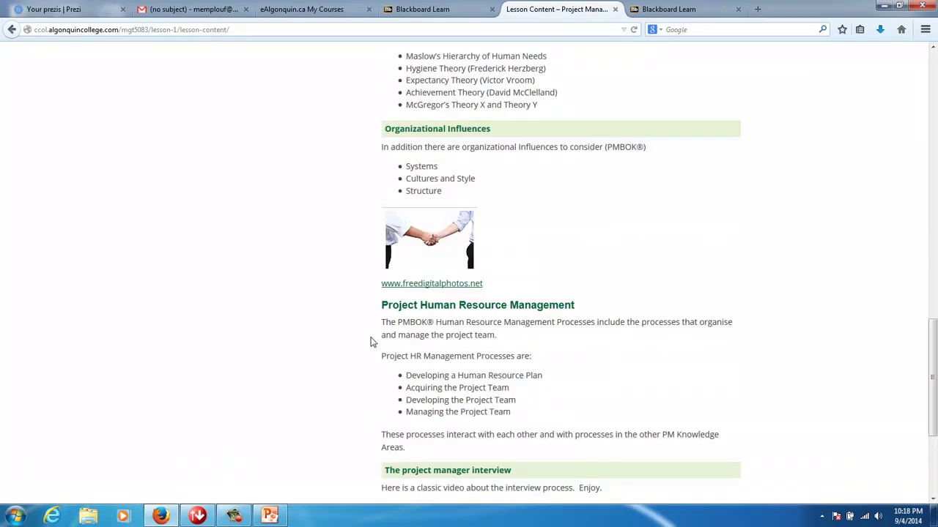
pyautogui.scroll(9, 371, 341)
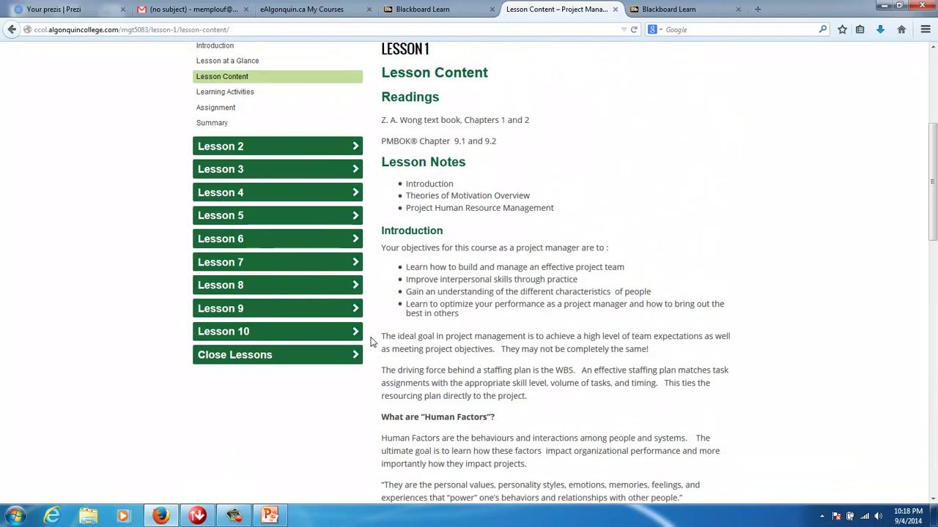
# - Open Lesson 1's Learning Activities page and review the Explore Online and Remember? sections
pyautogui.click(216, 281)
pyautogui.scroll(-5, 445, 352)
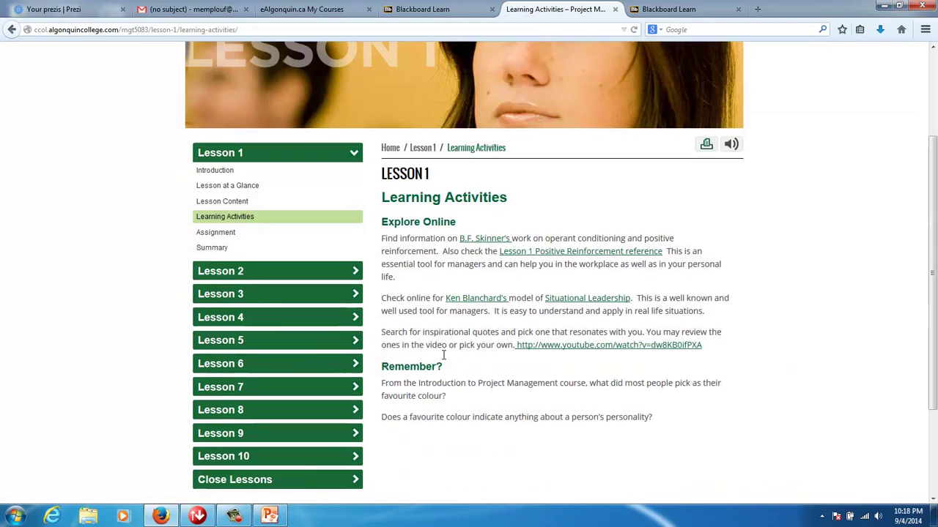
pyautogui.scroll(2, 443, 360)
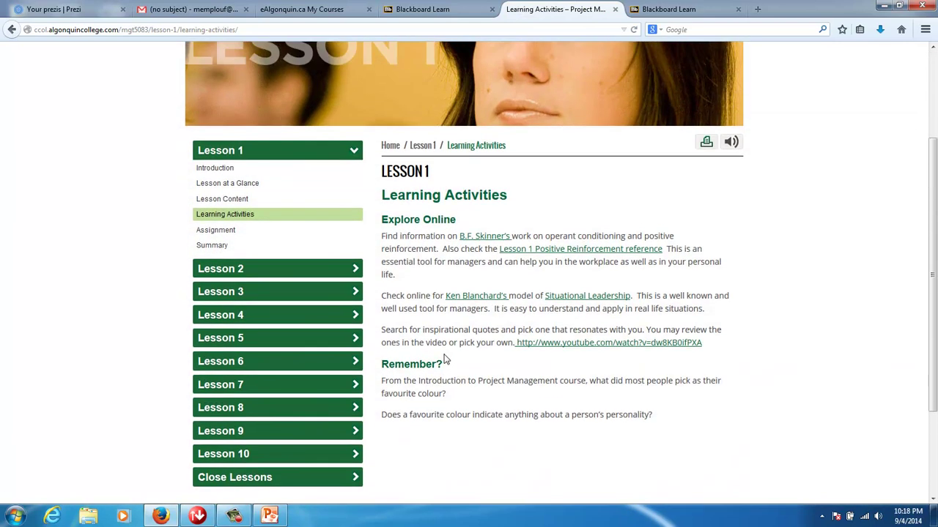
# - View Lesson 1's Assignment page with its case scenario and discussion post, and read the lesson's Summary page
pyautogui.click(208, 233)
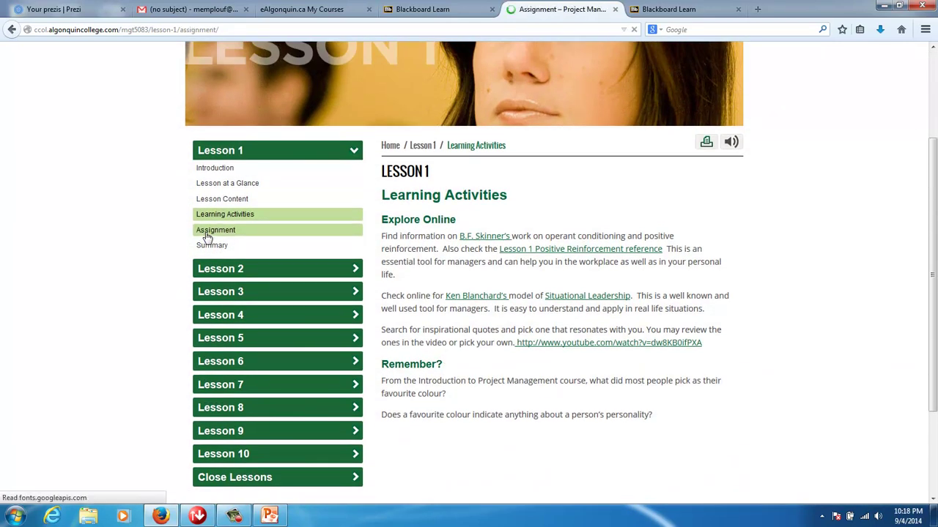
pyautogui.scroll(-2, 454, 349)
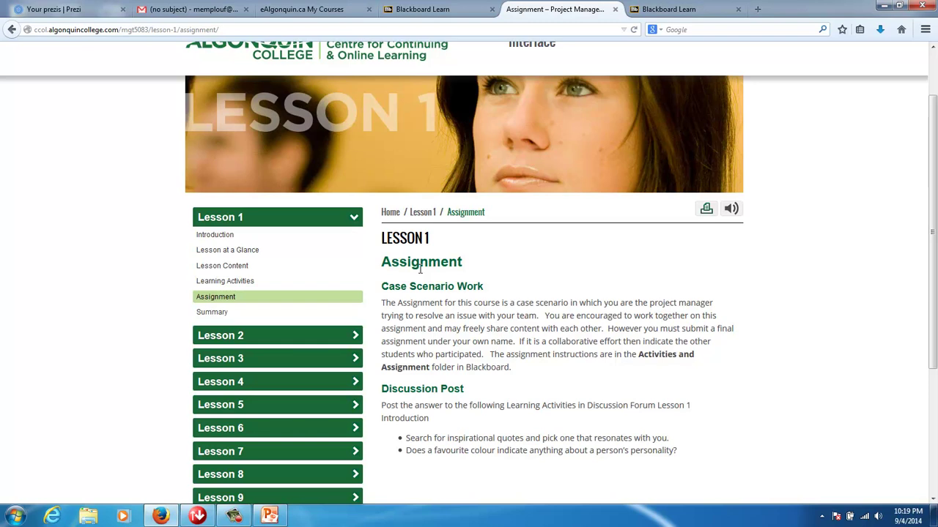
pyautogui.click(210, 311)
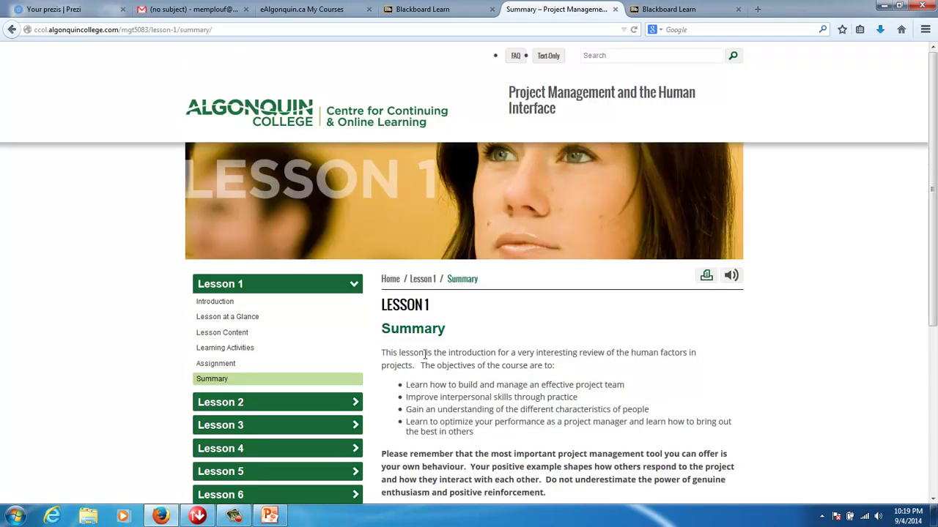
pyautogui.scroll(-3, 425, 354)
pyautogui.scroll(2, 423, 354)
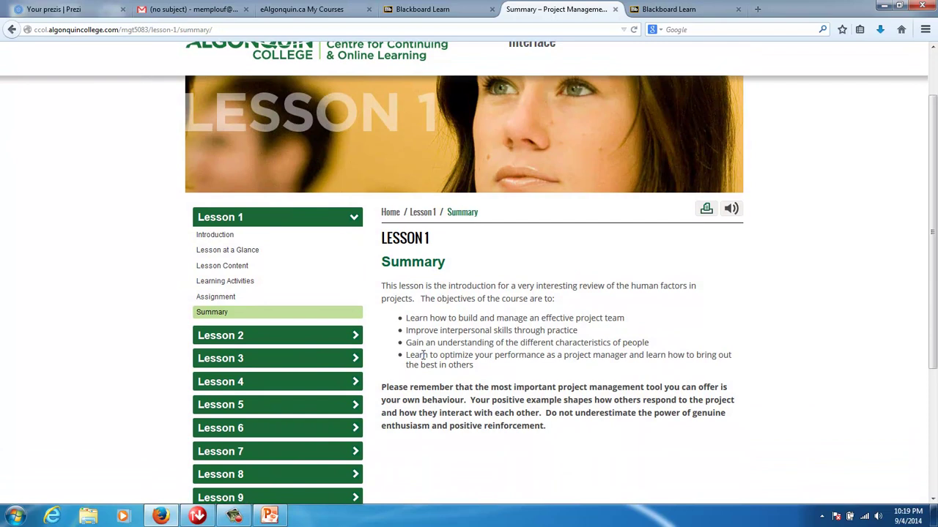
# - Collapse Lesson 1, expand Lesson 2 and look through the readings and lesson notes on its Lesson Content page
pyautogui.click(354, 219)
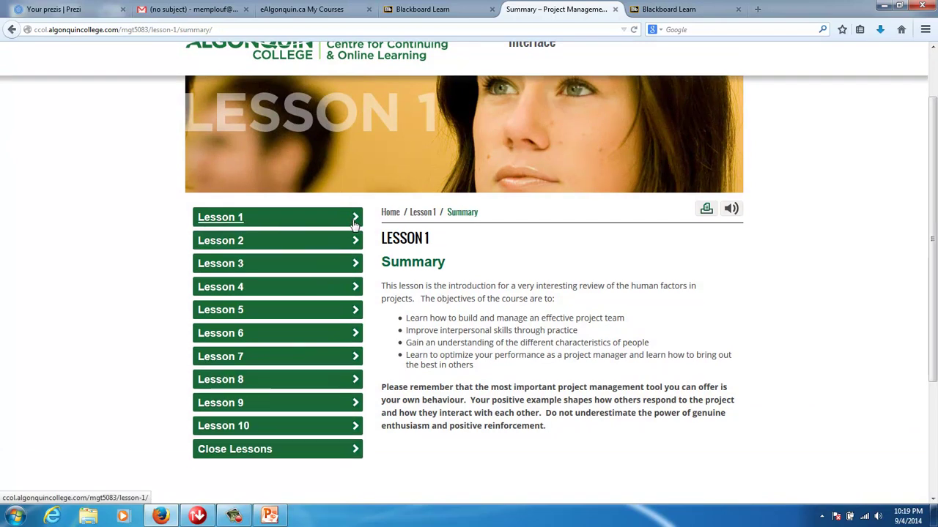
pyautogui.click(228, 244)
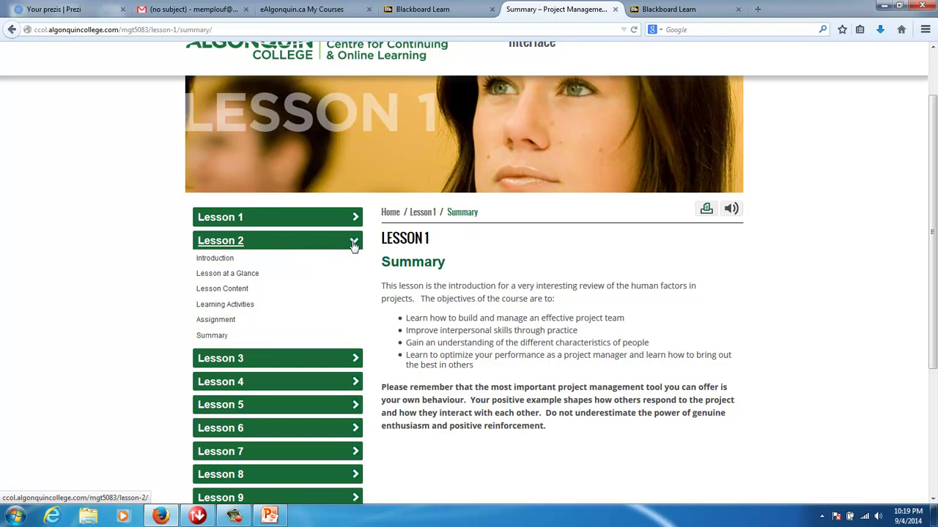
pyautogui.click(229, 292)
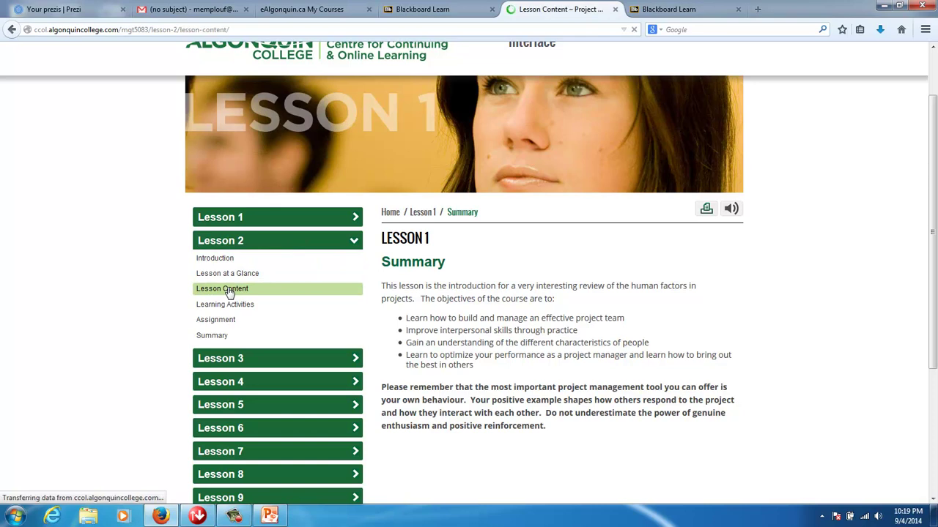
pyautogui.scroll(-3, 423, 329)
pyautogui.scroll(-12, 423, 330)
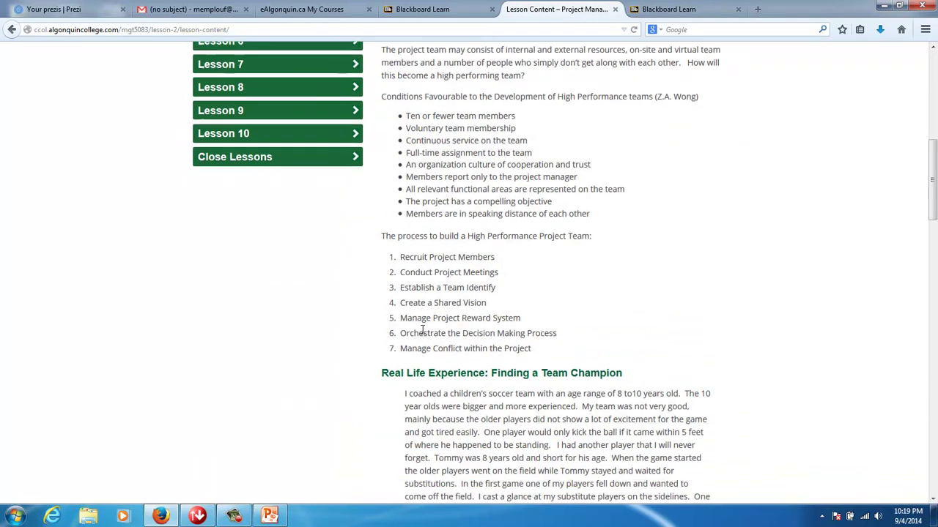
pyautogui.scroll(10, 422, 330)
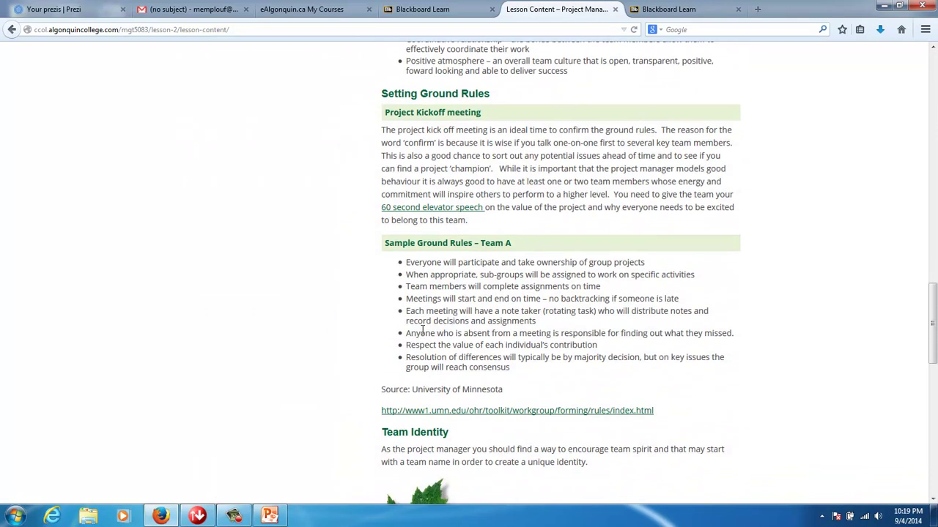
pyautogui.scroll(5, 423, 330)
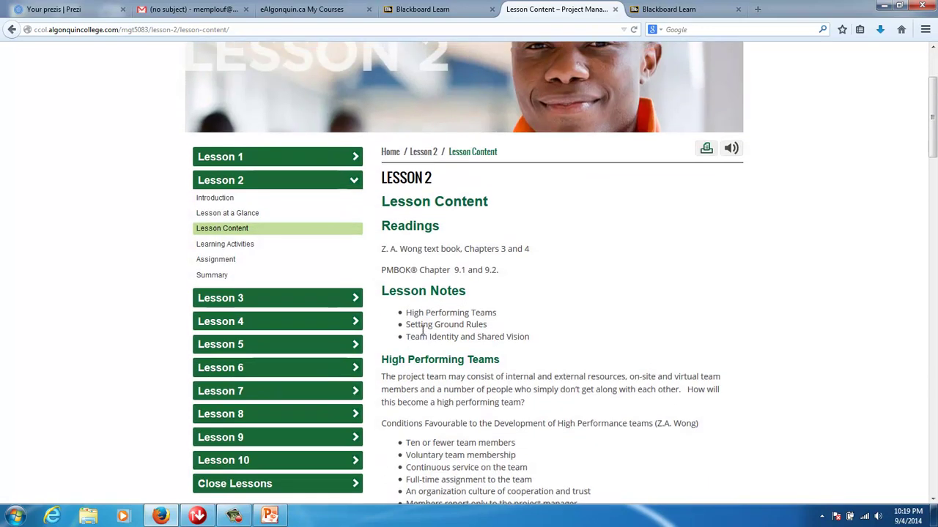
# - Review Lesson 2's Learning Activities page and open the lesson's Assignment page
pyautogui.click(228, 306)
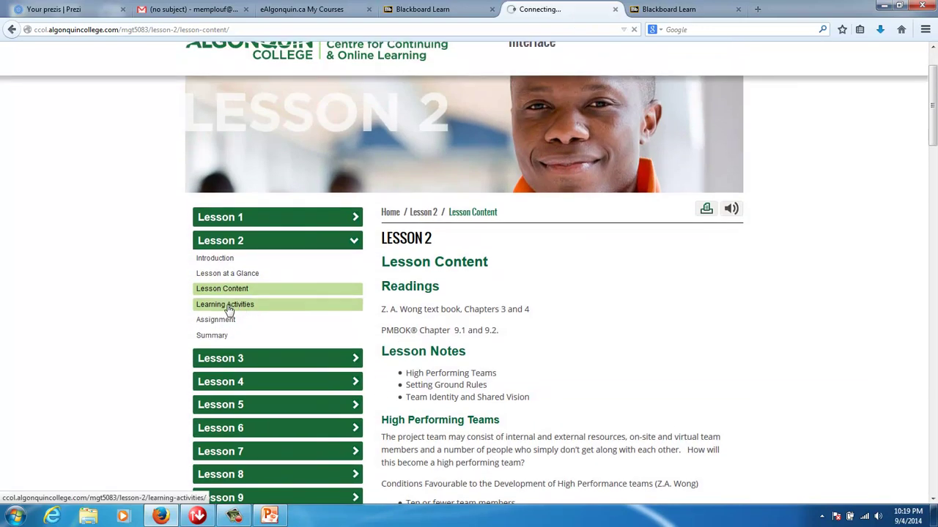
pyautogui.scroll(-5, 402, 351)
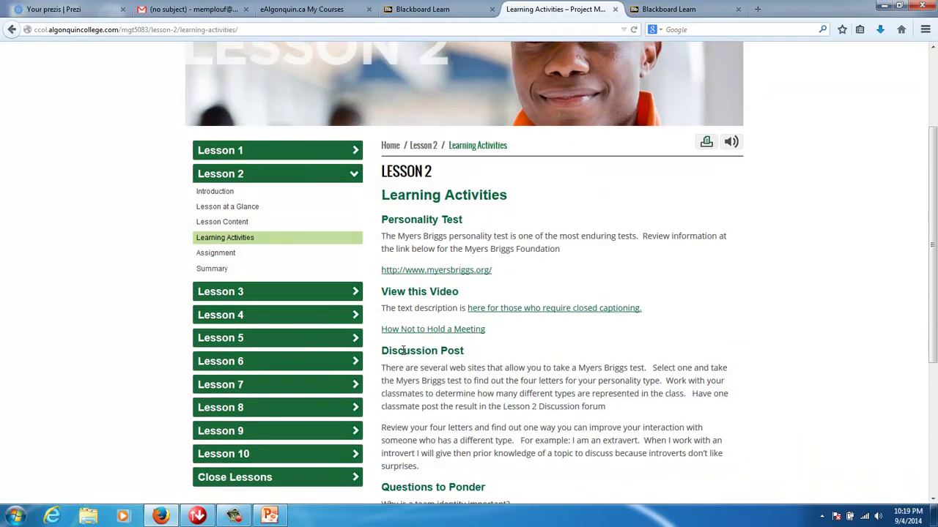
pyautogui.scroll(2, 403, 351)
pyautogui.scroll(1, 402, 351)
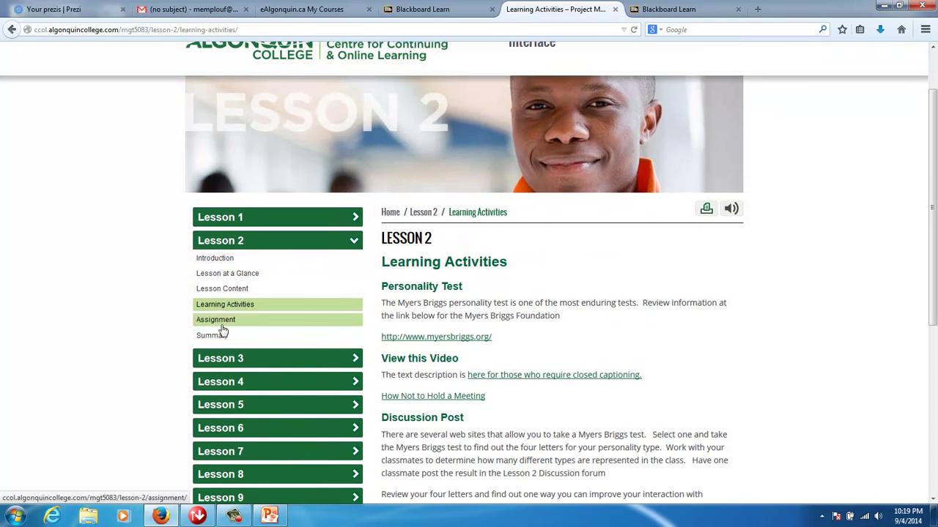
pyautogui.click(224, 329)
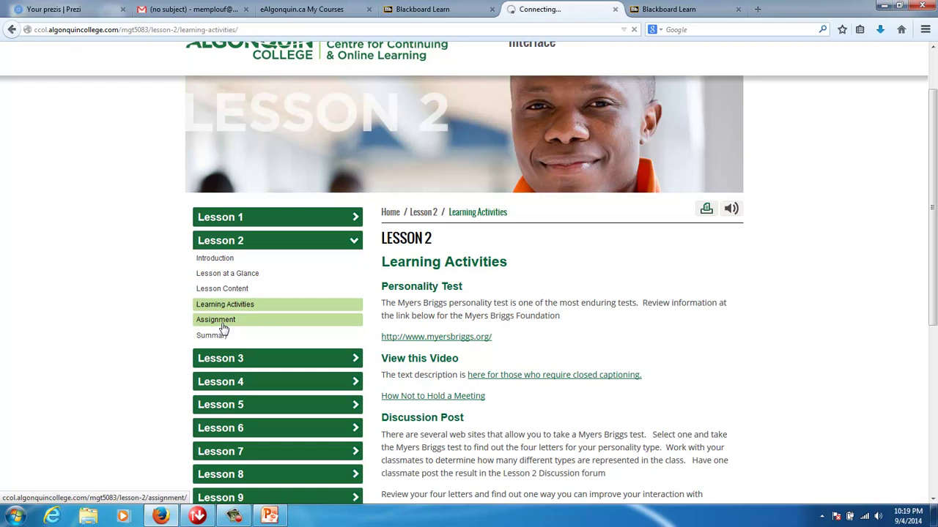
# - Review Lesson 2's Assignment and Summary pages, collapse Lesson 2 and close the sample course content page
pyautogui.scroll(-3, 432, 361)
pyautogui.scroll(1, 432, 361)
pyautogui.click(211, 270)
pyautogui.scroll(-2, 449, 327)
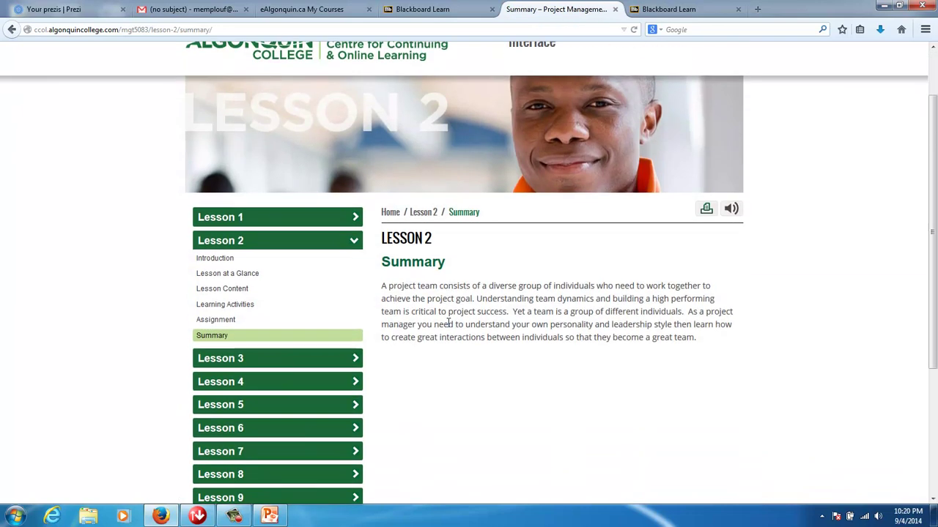
pyautogui.scroll(2, 449, 327)
pyautogui.click(352, 310)
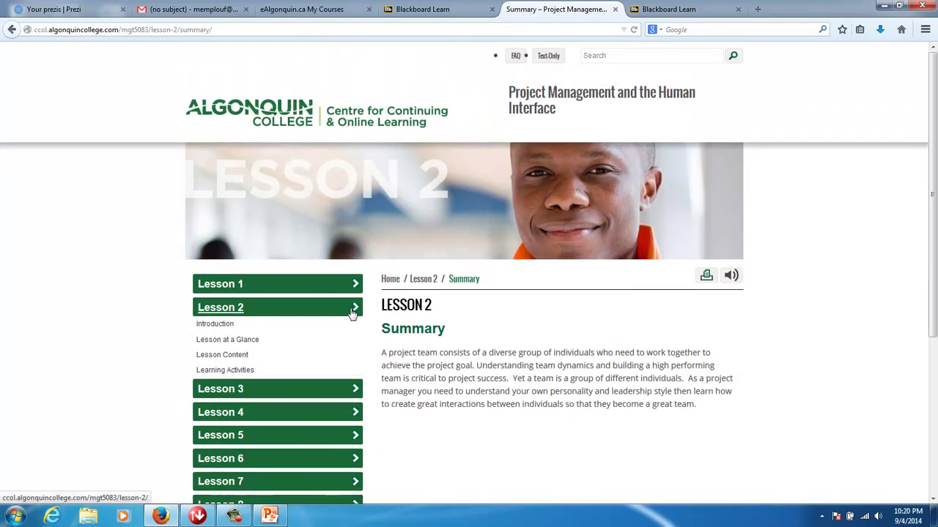
pyautogui.click(614, 10)
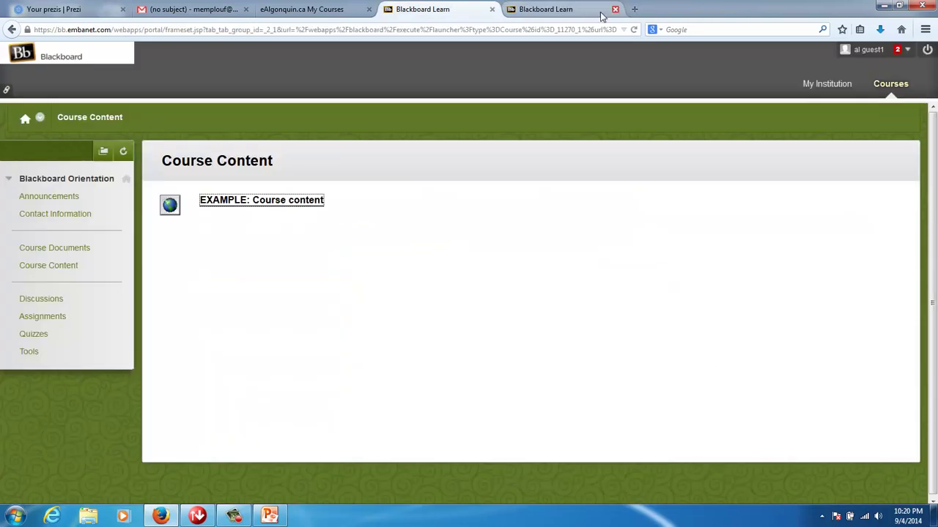
# - Open the "What is your passion?" forum from the course's discussions and look through its list of threads
pyautogui.click(32, 305)
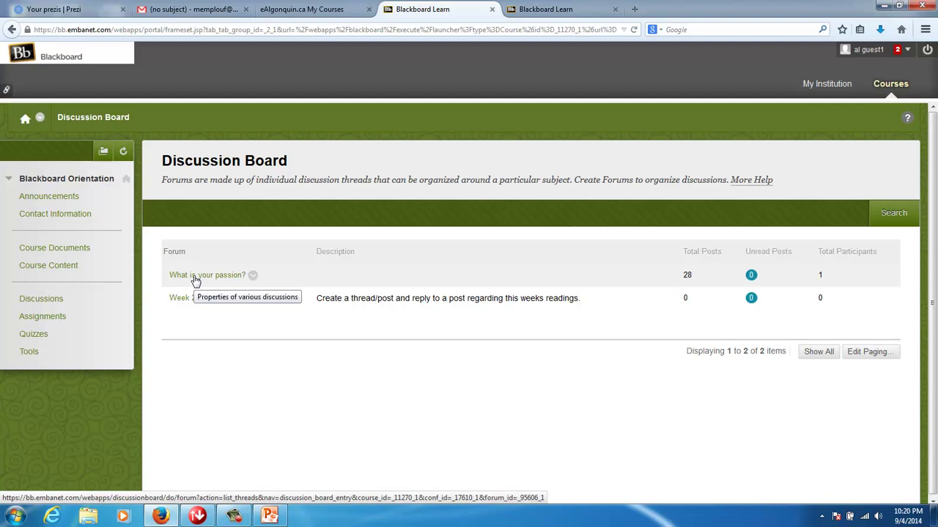
pyautogui.click(195, 276)
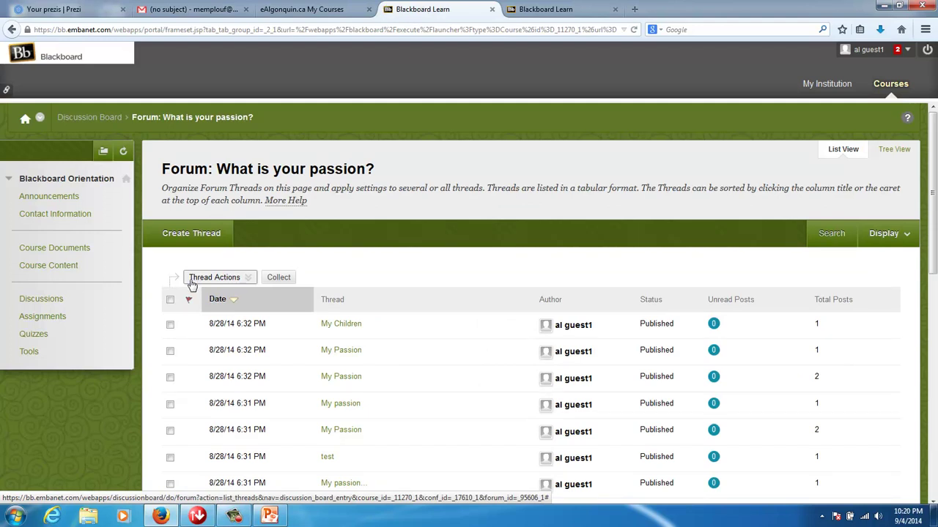
pyautogui.scroll(-2, 194, 316)
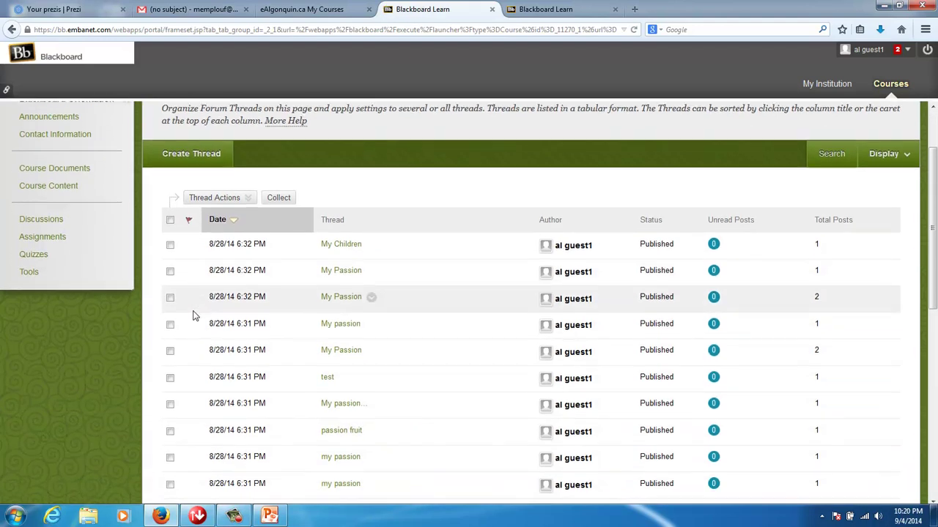
pyautogui.scroll(-3, 195, 316)
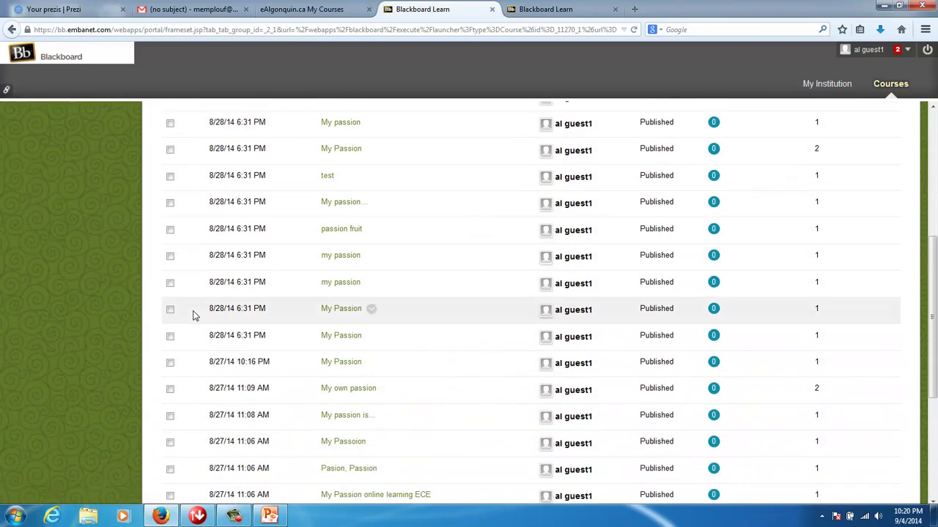
pyautogui.scroll(-3, 194, 315)
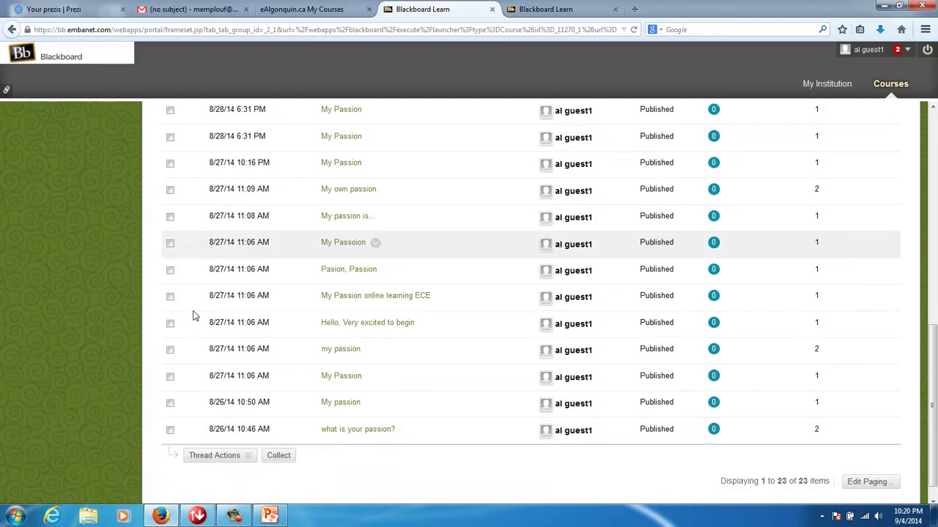
pyautogui.scroll(8, 194, 316)
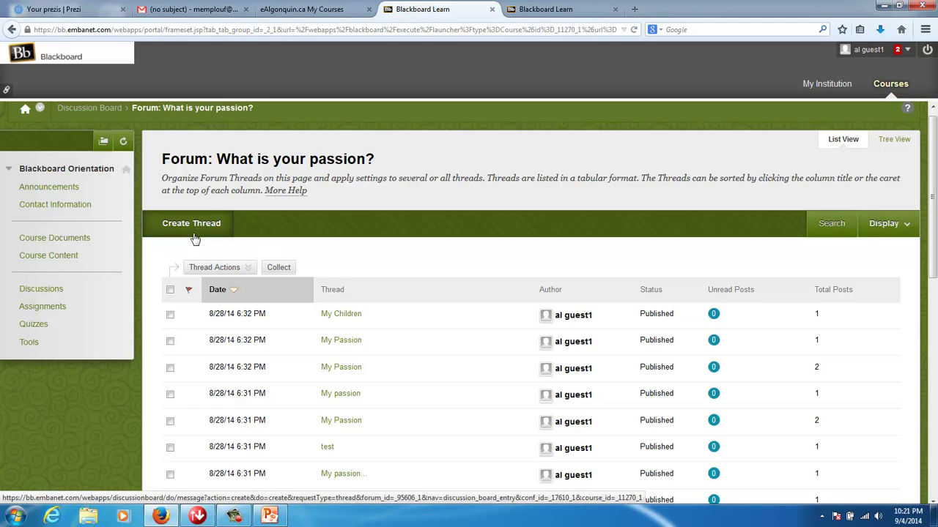
# - Start a new thread in the "What is your passion?" forum with the subject "My Passion"
pyautogui.click(193, 232)
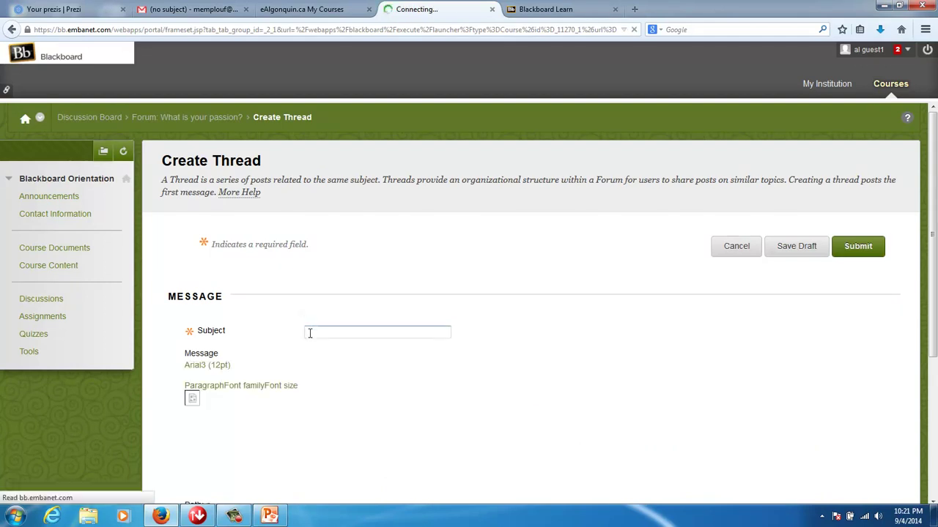
pyautogui.click(308, 331)
pyautogui.write('My')
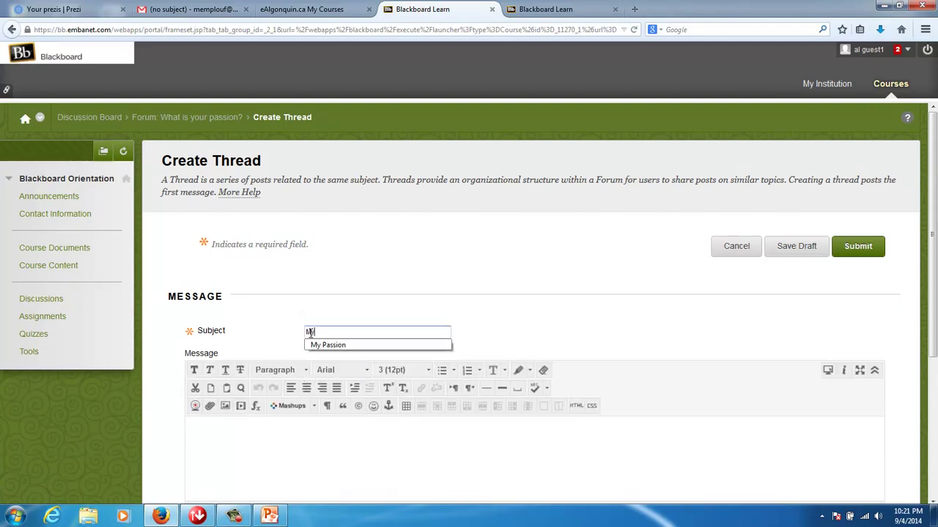
pyautogui.write(' Passion')
# - Write "My passion is online learning and cooking!" as the thread's message
pyautogui.click(227, 429)
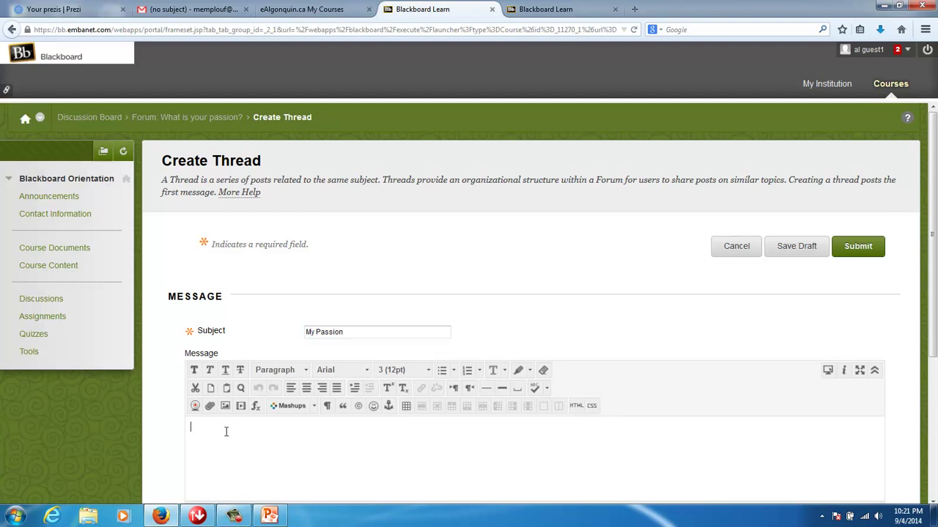
pyautogui.write('Ma')
pyautogui.write(' passion is ')
pyautogui.write('online')
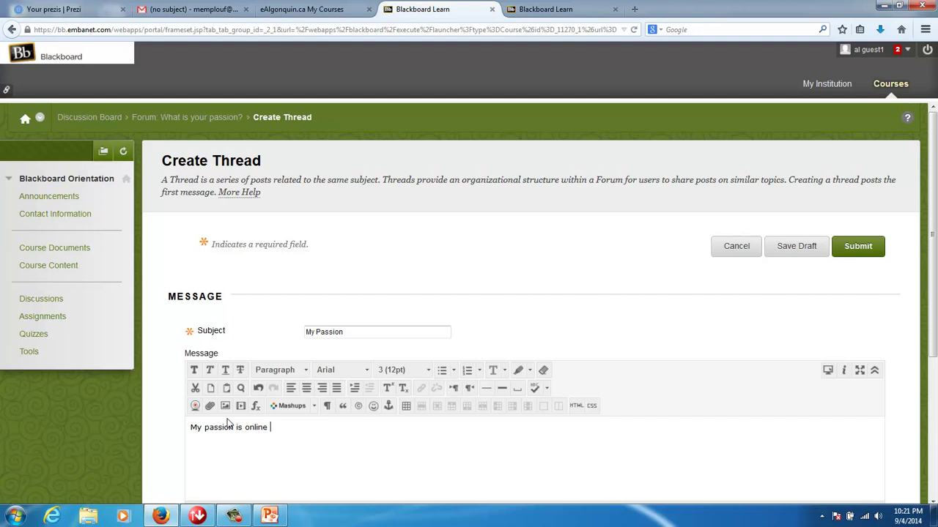
pyautogui.write('learning and cooking!')
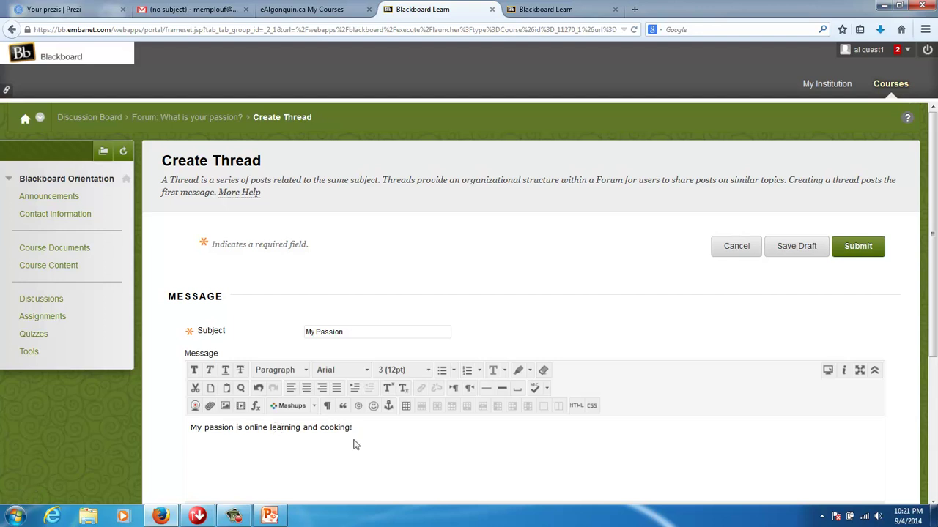
# - Spell-check the message and replace "online" with the suggested "on line"
pyautogui.click(535, 389)
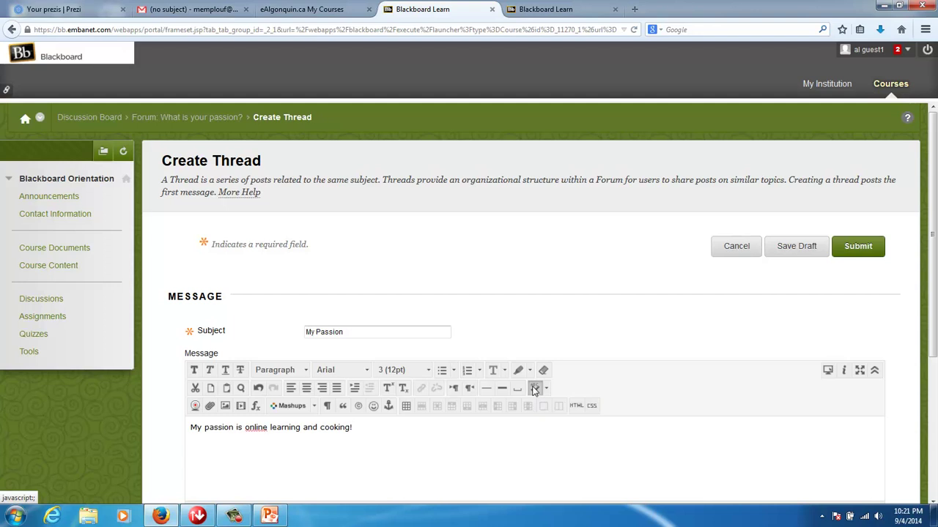
pyautogui.click(254, 428)
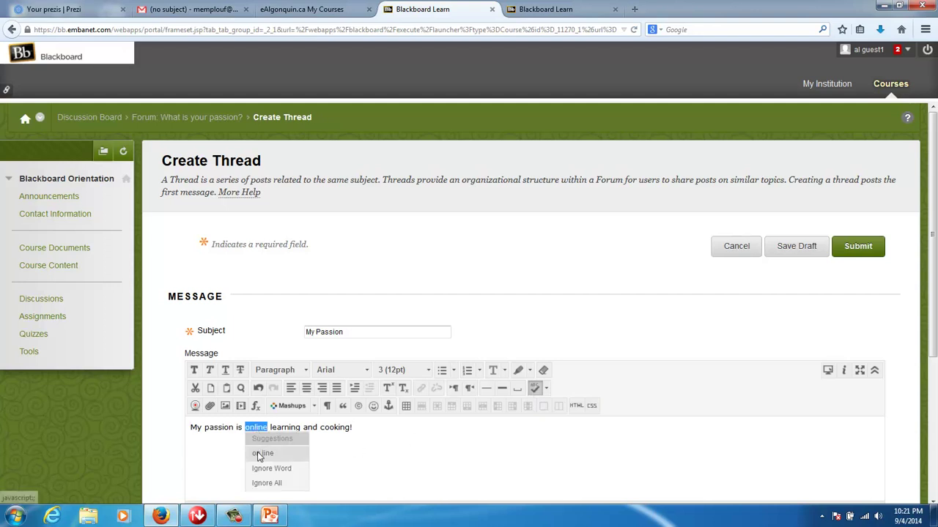
pyautogui.click(258, 455)
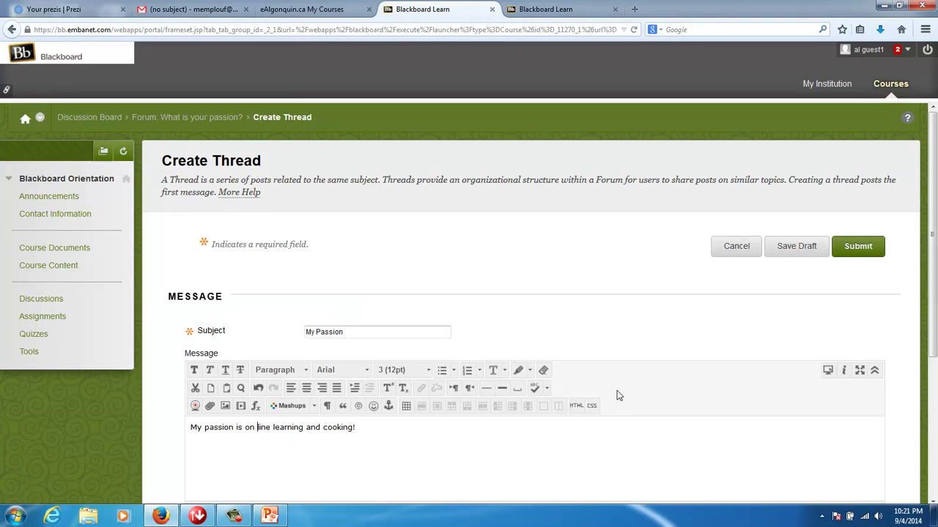
# - Submit the "My Passion" thread to the forum without an attachment
pyautogui.scroll(-3, 618, 394)
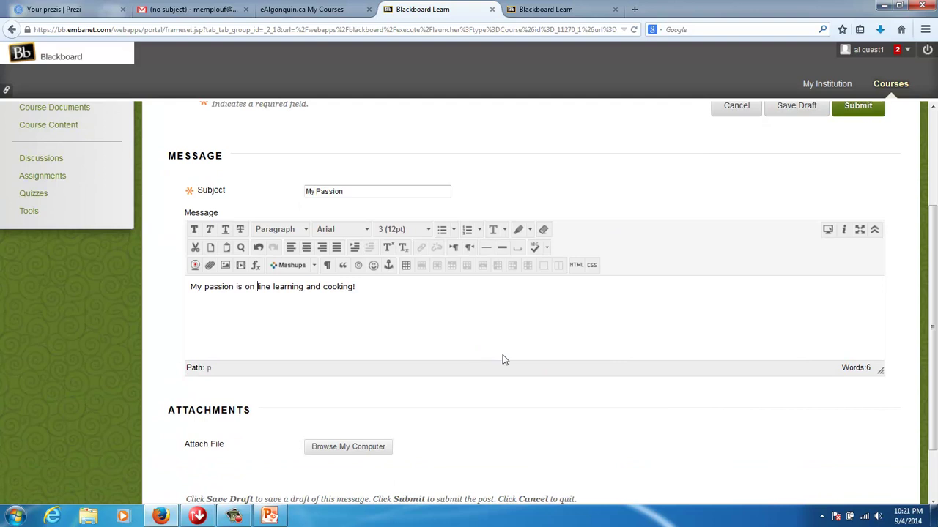
pyautogui.scroll(-2, 503, 359)
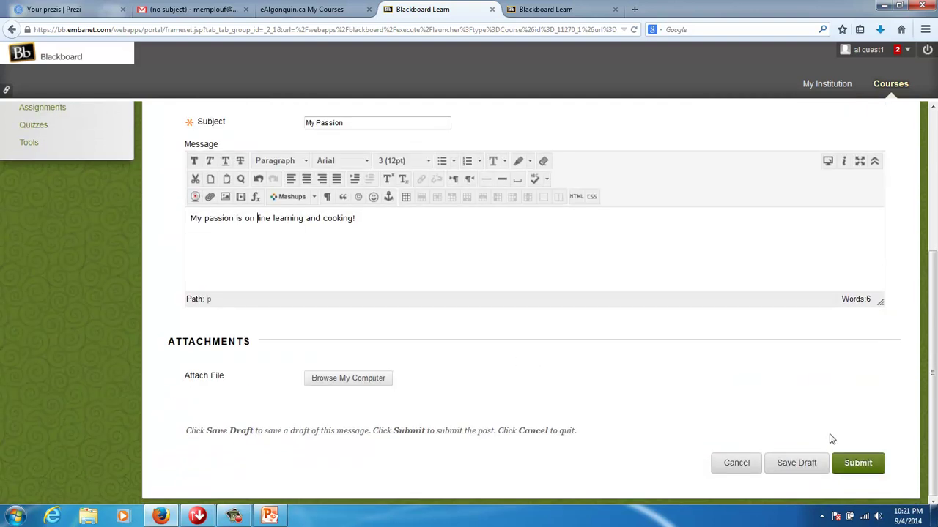
pyautogui.click(859, 464)
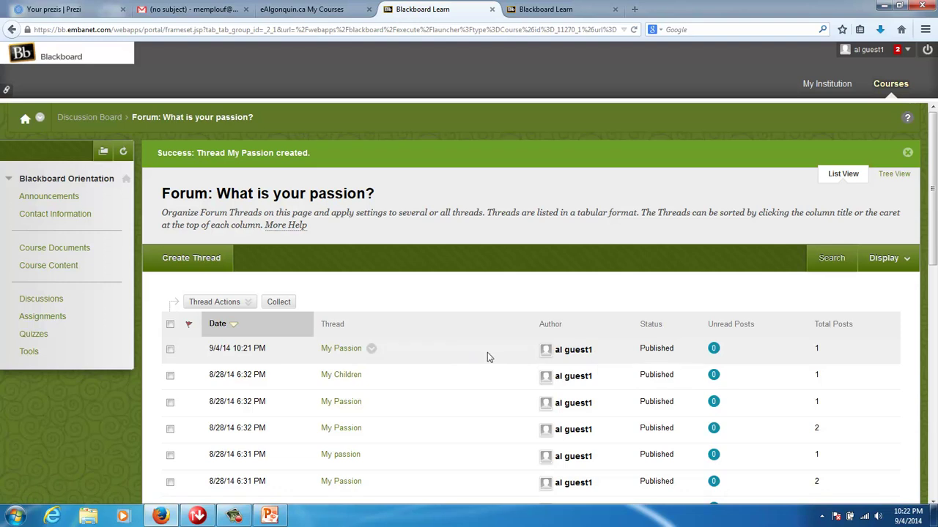
# - Search the current forum for "cooking", review the search results and return to the forum's thread list
pyautogui.scroll(-3, 487, 352)
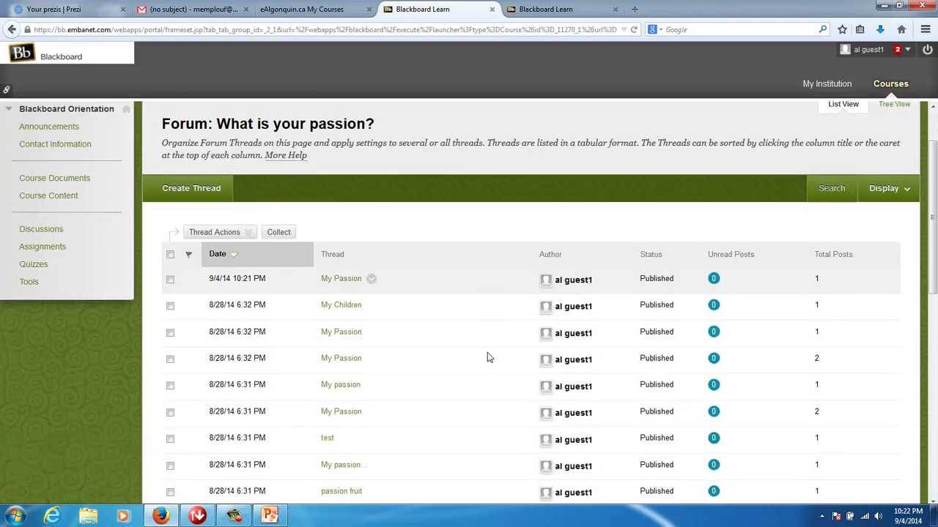
pyautogui.scroll(-2, 487, 355)
pyautogui.scroll(5, 487, 355)
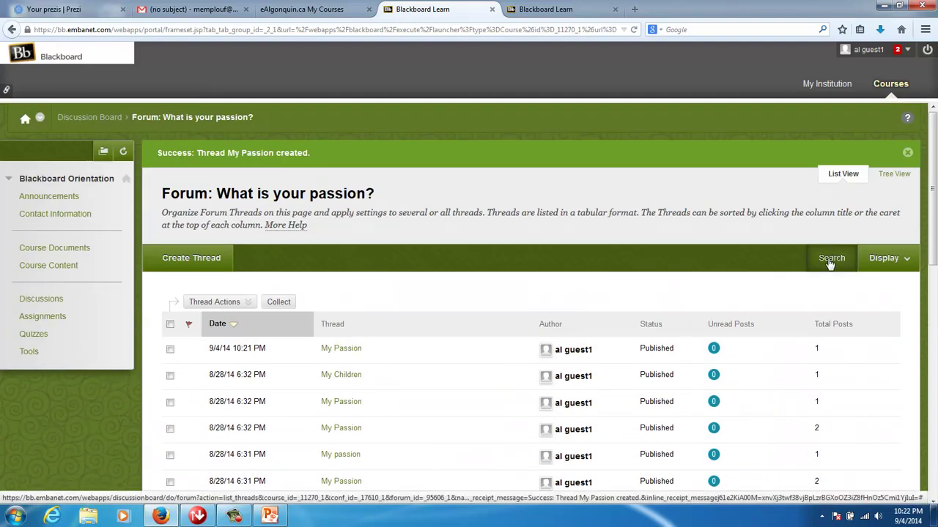
pyautogui.click(830, 262)
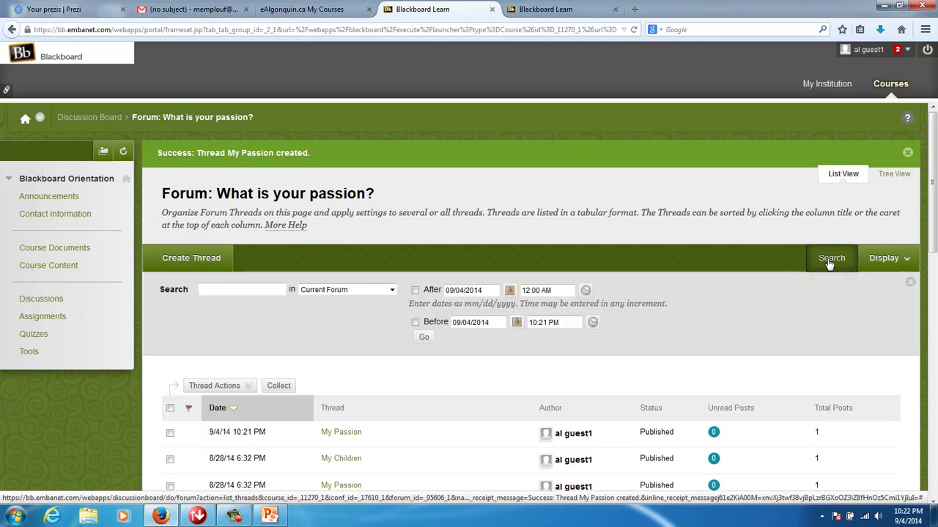
pyautogui.click(229, 290)
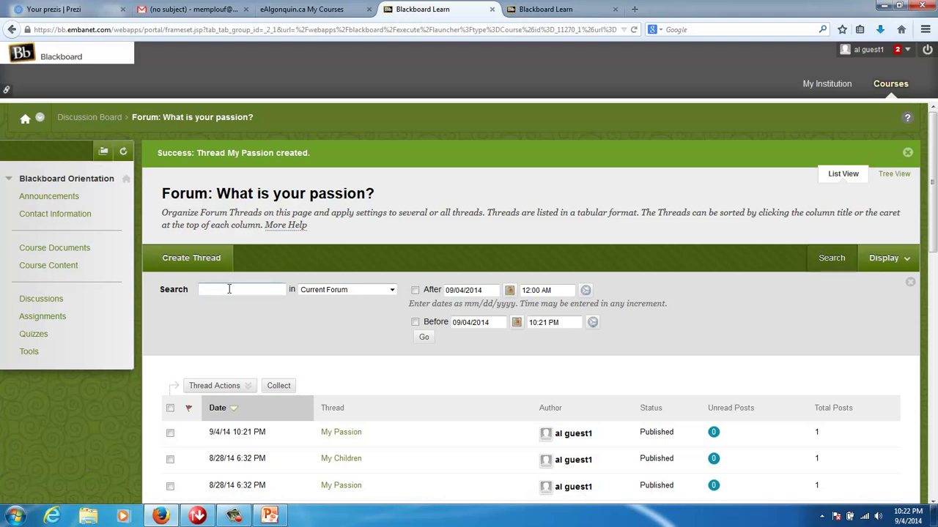
pyautogui.write('cooking')
pyautogui.press('Return')
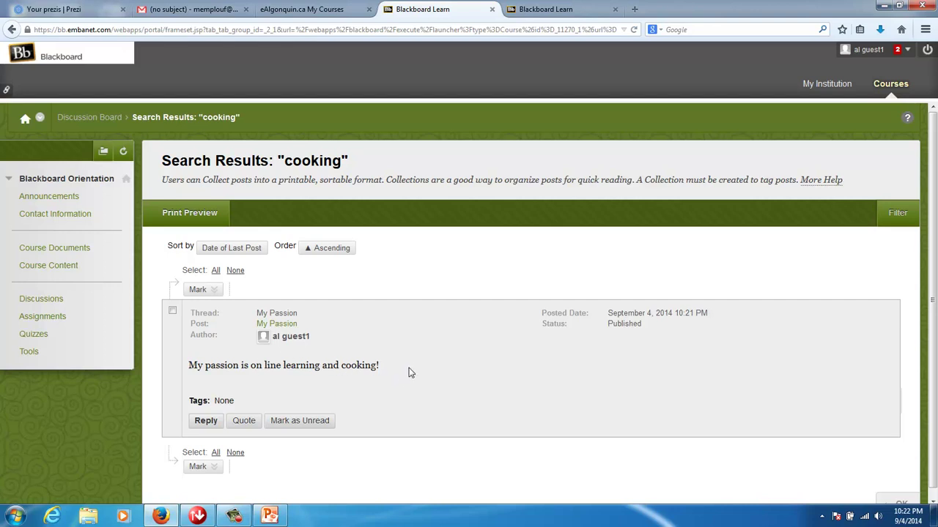
pyautogui.scroll(-1, 410, 371)
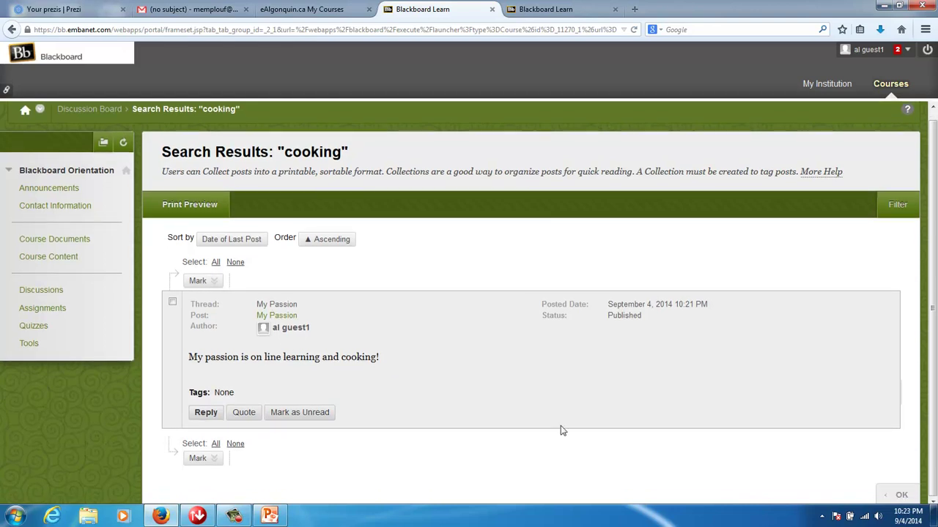
pyautogui.click(895, 496)
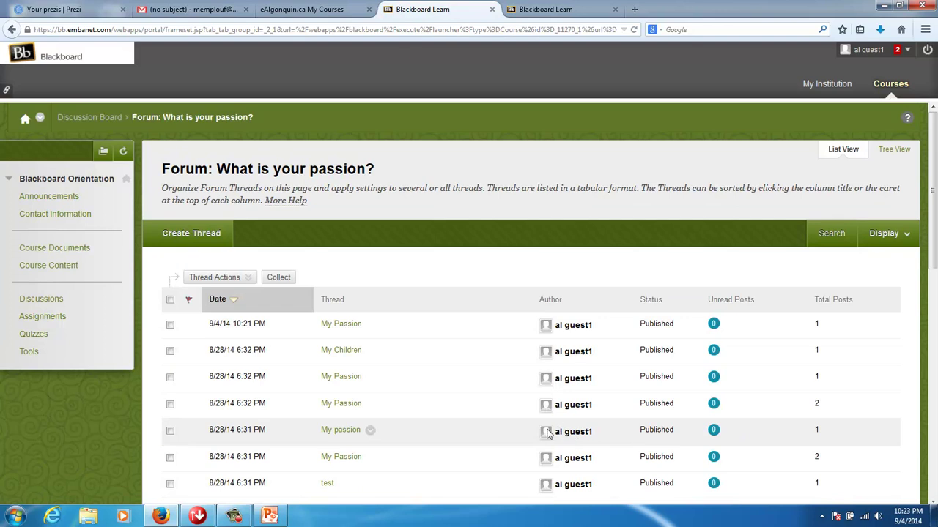
# - Open the "My Children" thread to view its post and message options, and return to the forum's thread list
pyautogui.click(337, 351)
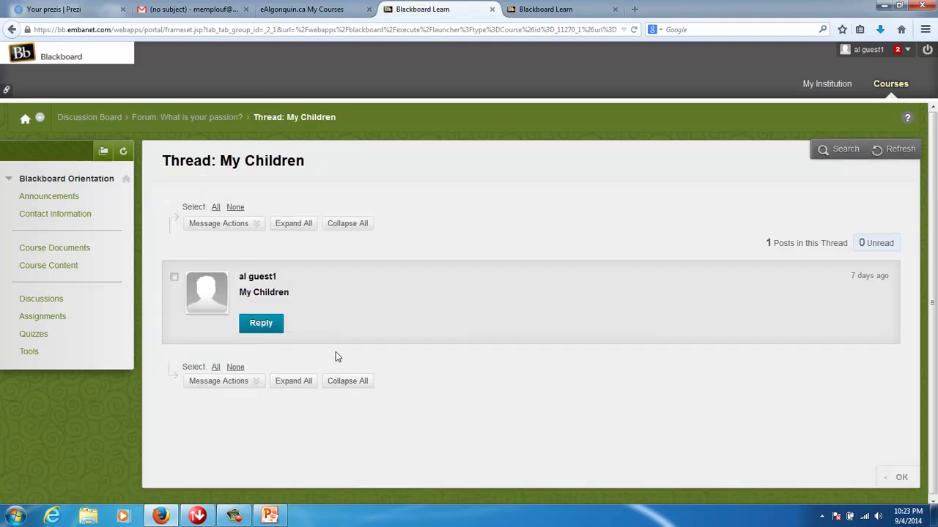
pyautogui.click(220, 224)
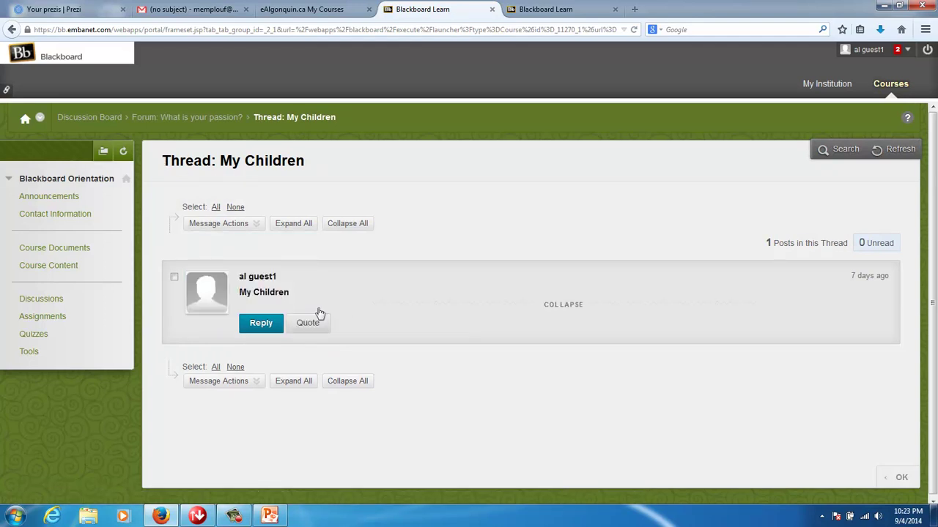
pyautogui.click(901, 478)
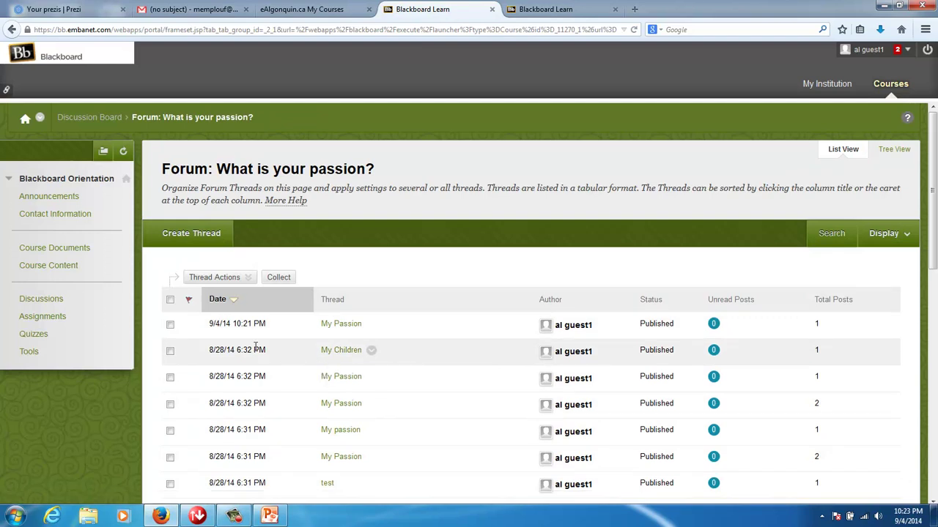
# - Select all threads in the forum, collect their posts onto one page and read through the collection
pyautogui.click(170, 302)
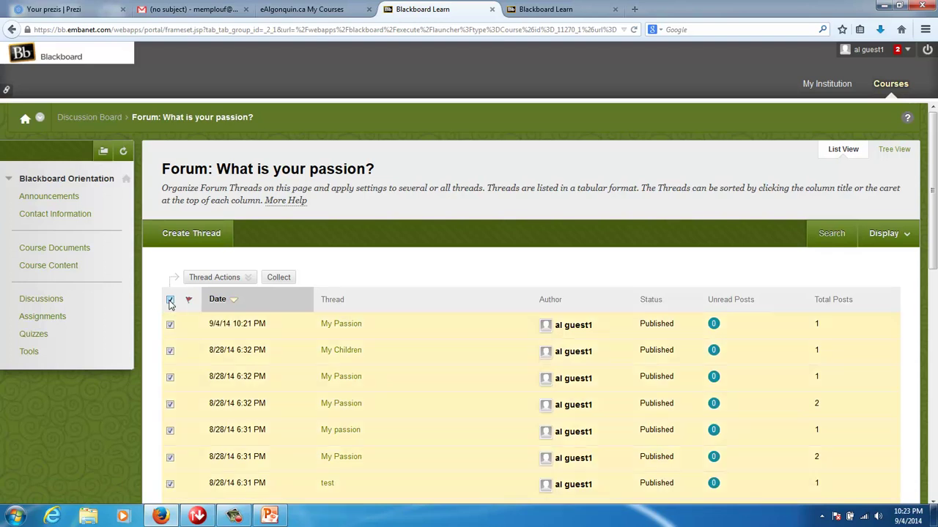
pyautogui.click(278, 278)
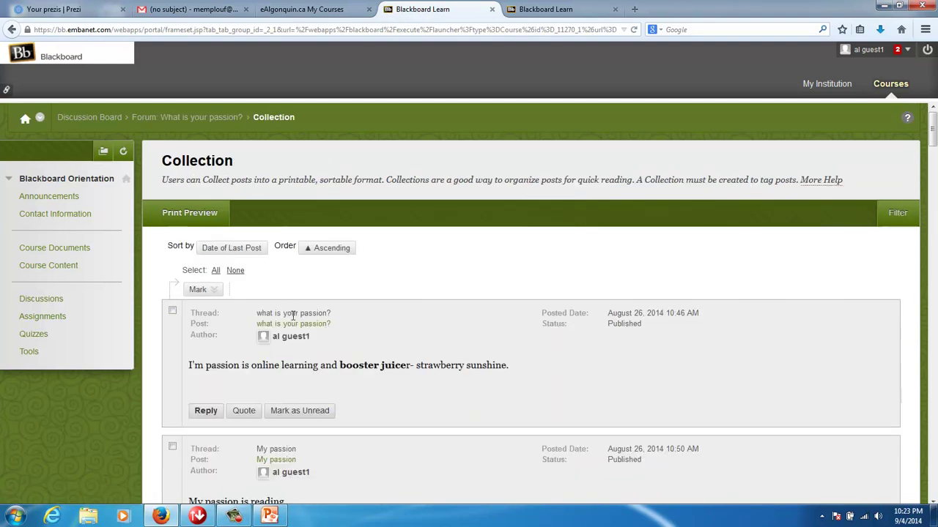
pyautogui.scroll(-8, 288, 339)
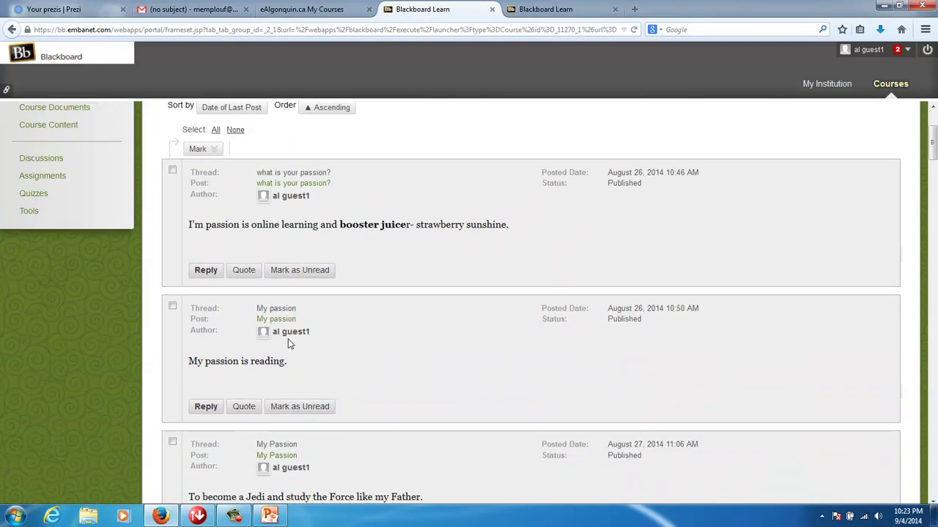
pyautogui.scroll(-10, 289, 343)
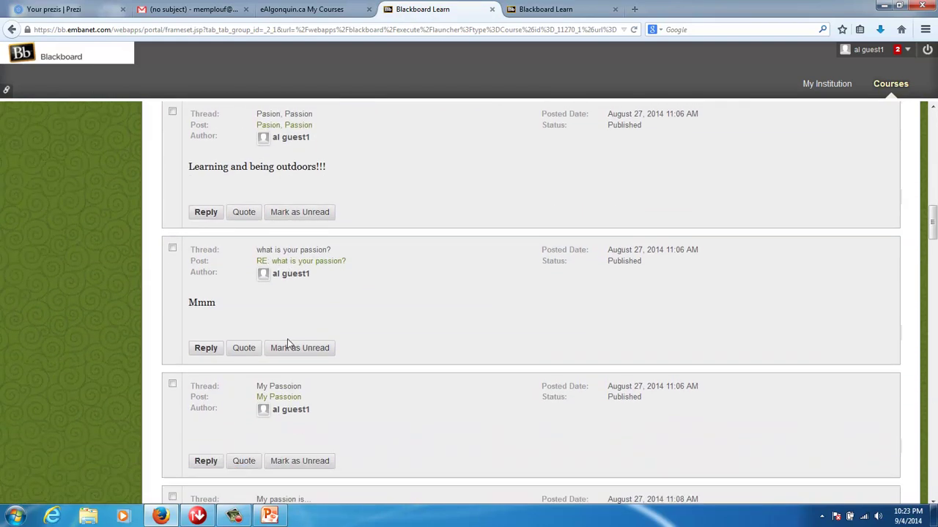
pyautogui.scroll(-10, 289, 344)
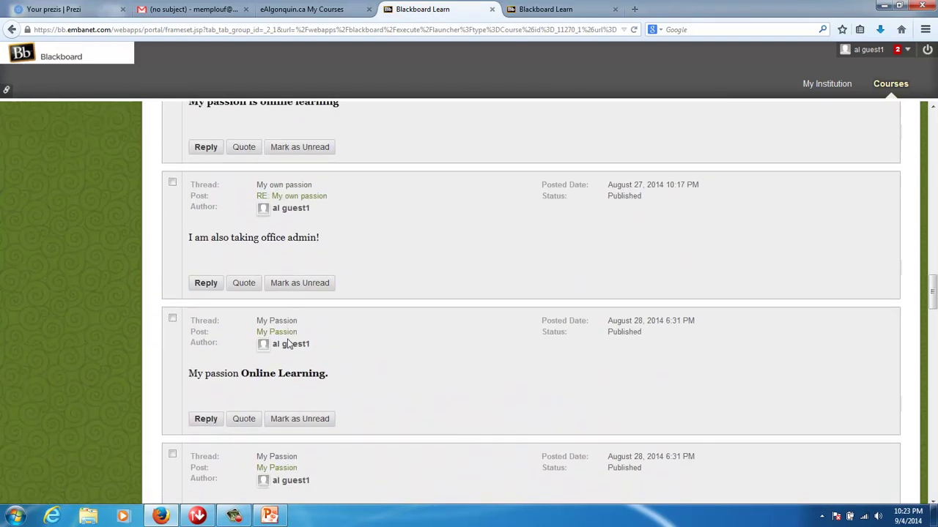
# - Read the remaining collected posts through to the end, return to the forum's thread list and go back to the Discussion Board
pyautogui.scroll(-10, 289, 344)
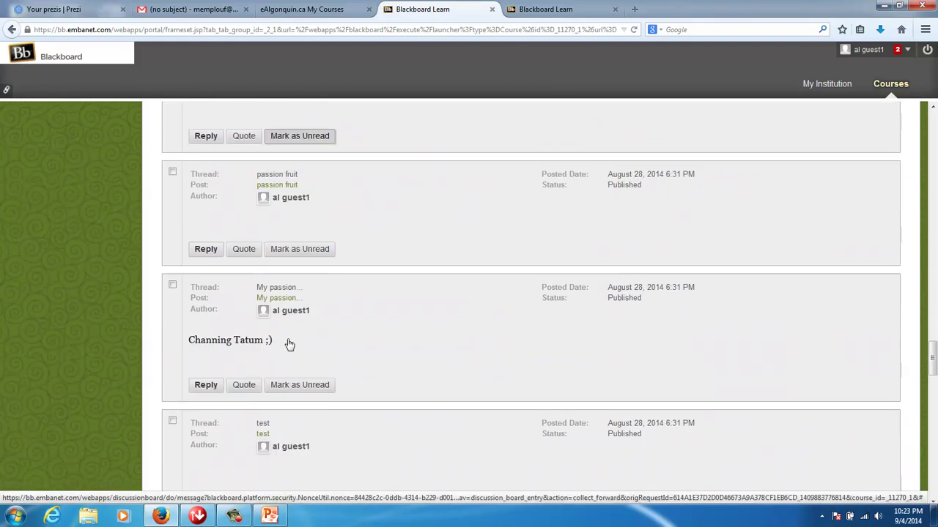
pyautogui.scroll(-10, 289, 343)
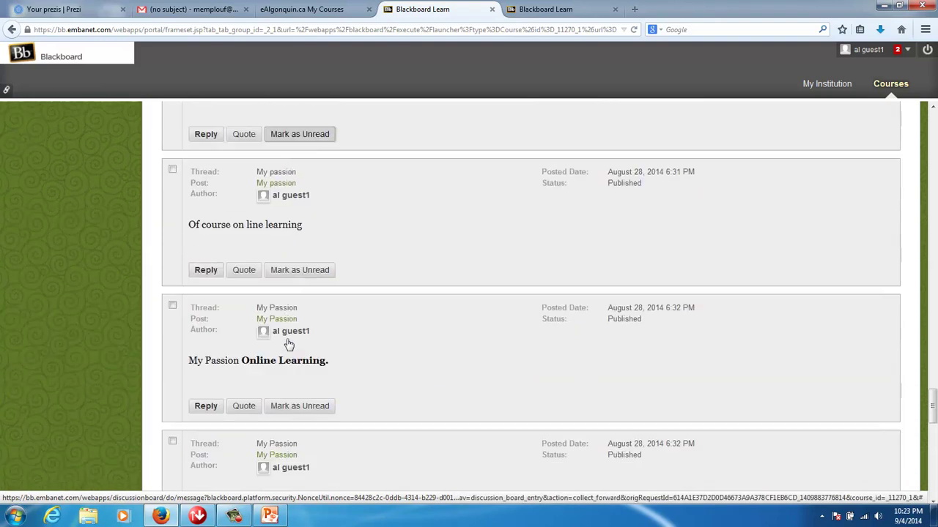
pyautogui.scroll(-5, 285, 344)
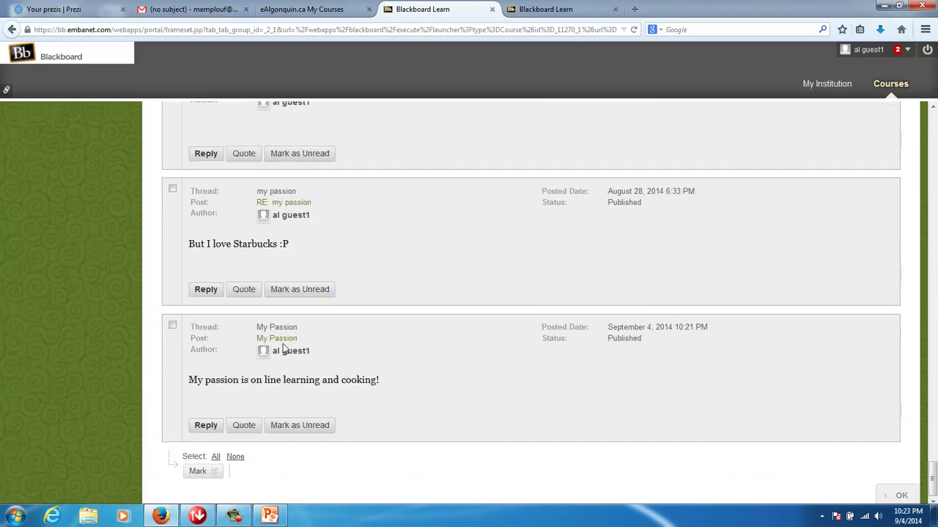
pyautogui.click(902, 497)
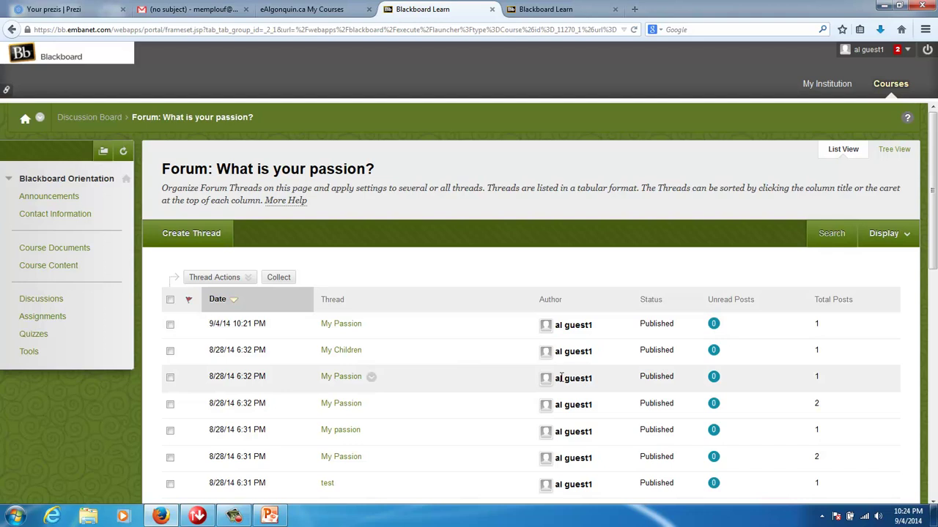
pyautogui.scroll(-8, 561, 378)
pyautogui.scroll(-1, 561, 378)
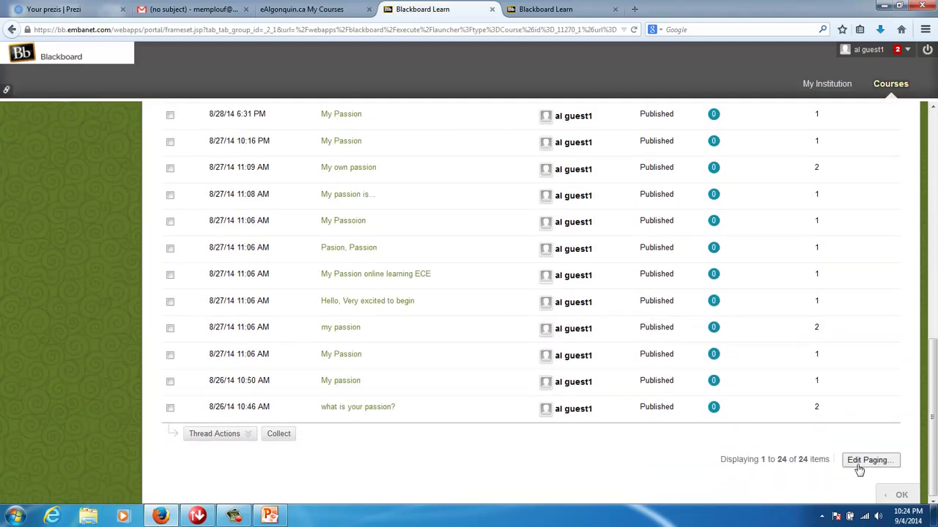
pyautogui.click(895, 496)
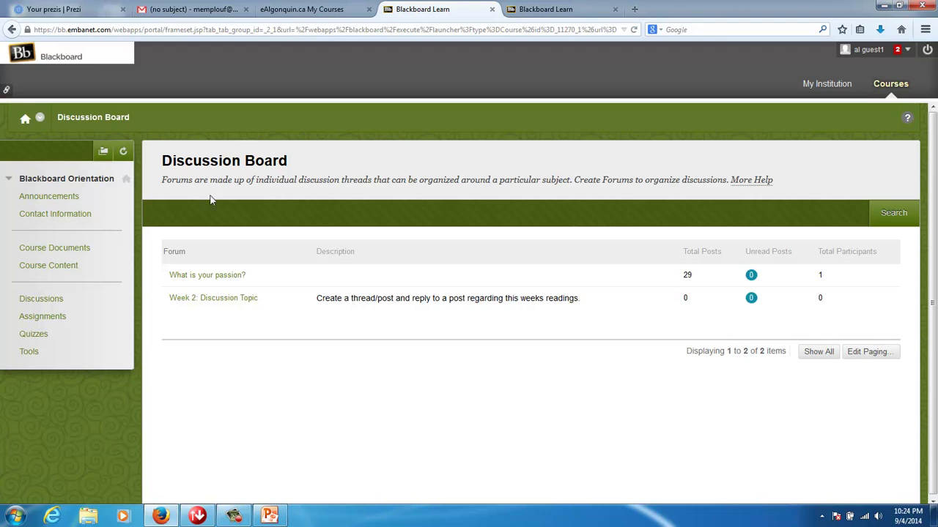
# - Open the "Week 2: Discussion Topic" forum and start a new thread in it
pyautogui.click(206, 302)
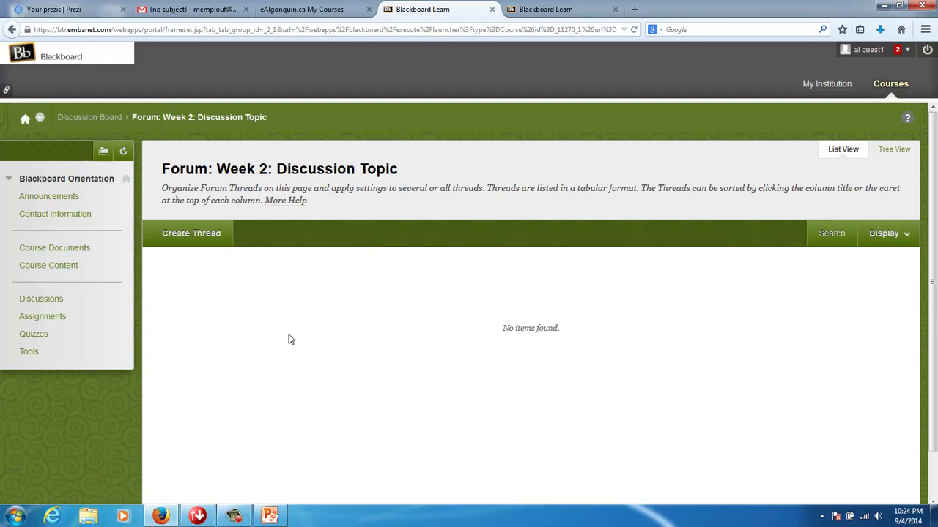
pyautogui.click(175, 234)
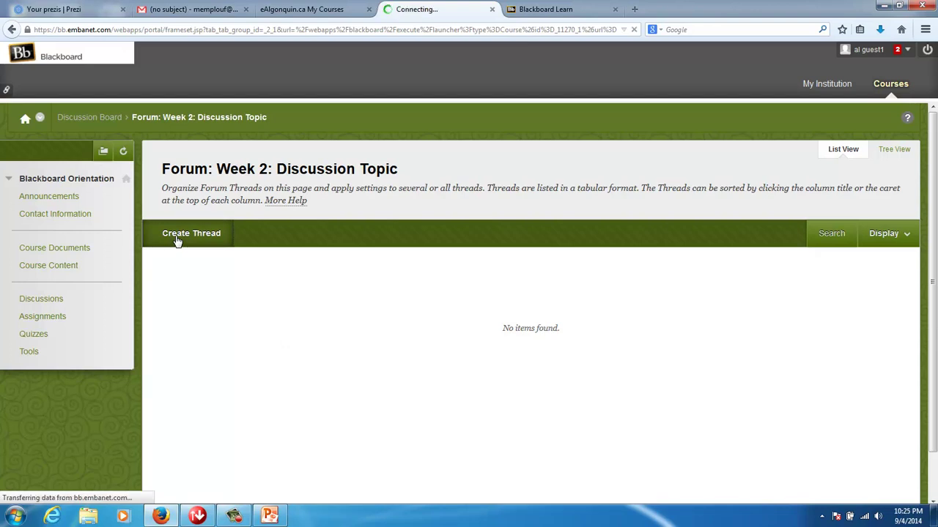
pyautogui.scroll(-2, 326, 410)
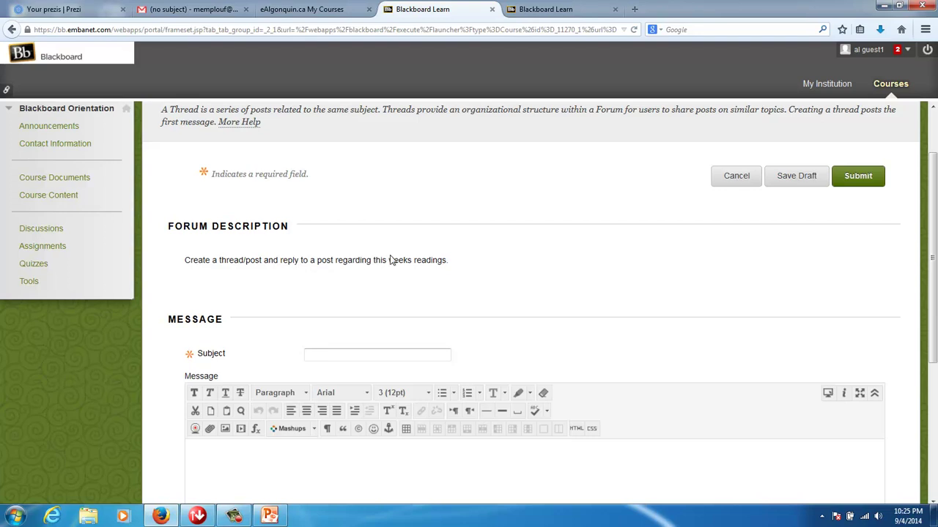
# - Set the new thread's subject to "Week 2: readings"
pyautogui.click(318, 357)
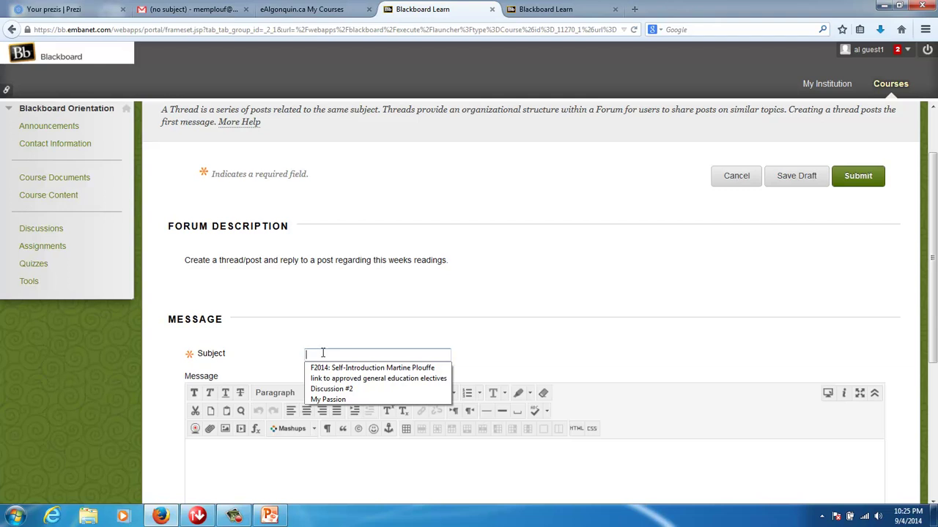
pyautogui.click(322, 389)
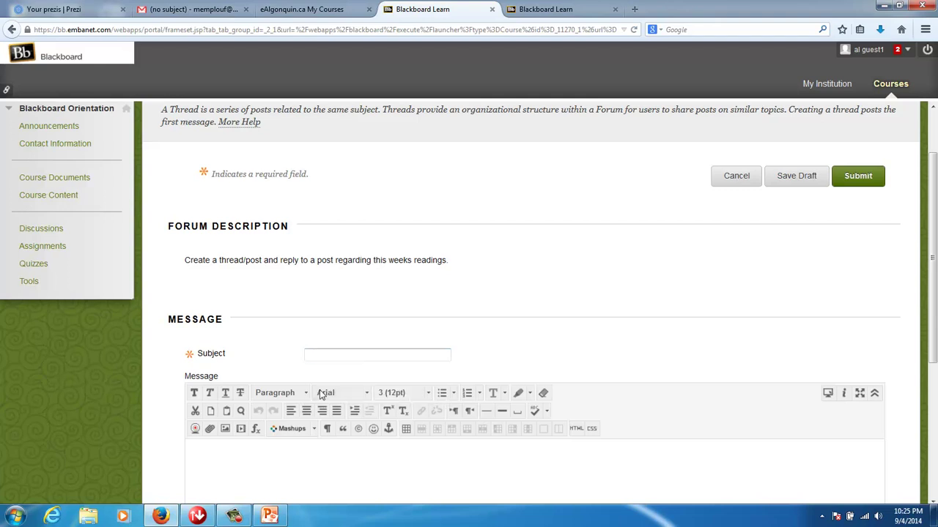
pyautogui.scroll(2, 307, 366)
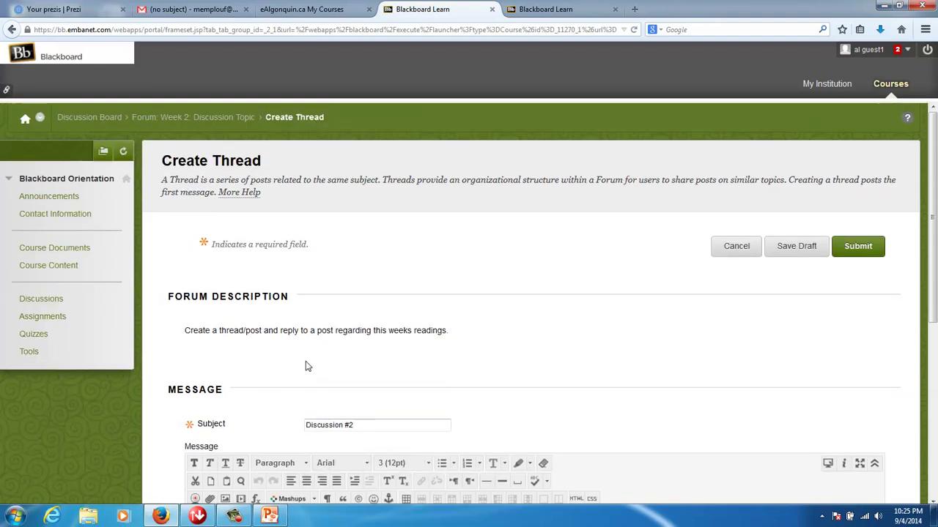
pyautogui.scroll(-2, 308, 366)
pyautogui.tripleClick(344, 354)
pyautogui.press('BackSpace')
pyautogui.write('Week')
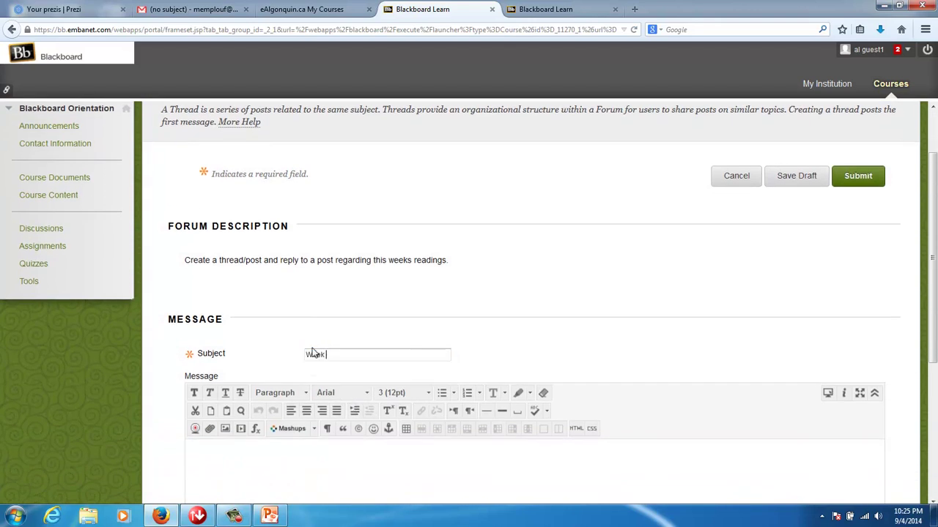
pyautogui.write(' 2: read')
pyautogui.write('inds')
pyautogui.press('BackSpace')
pyautogui.press('BackSpace')
pyautogui.write('gs')
# - Write the thread's message as "I really enjoyed the part where the cat jumped over the fence."
pyautogui.click(221, 454)
pyautogui.write('I really enjoyed the ')
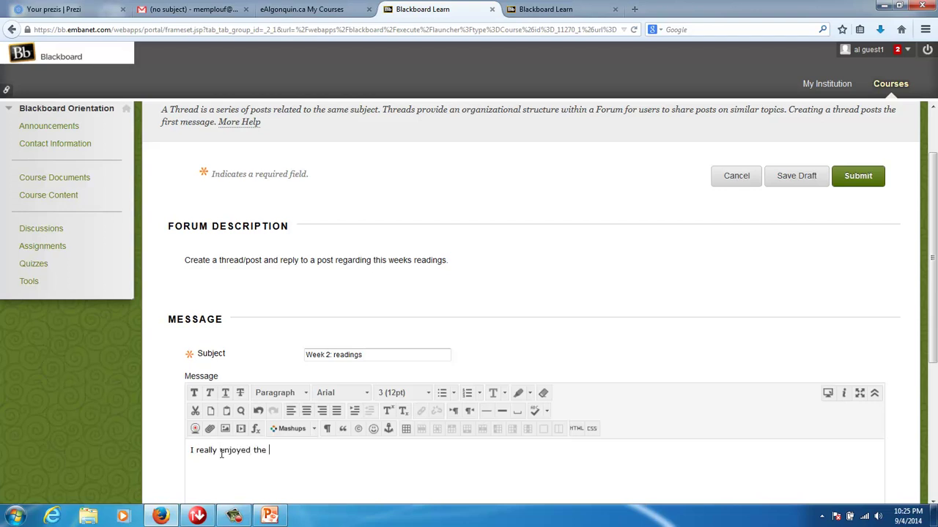
pyautogui.write('part wher')
pyautogui.write('e the ')
pyautogui.write('cat jumb')
pyautogui.write('er')
pyautogui.press('BackSpace')
pyautogui.write('d')
pyautogui.press('BackSpace')
pyautogui.press('BackSpace')
pyautogui.write('ped ov')
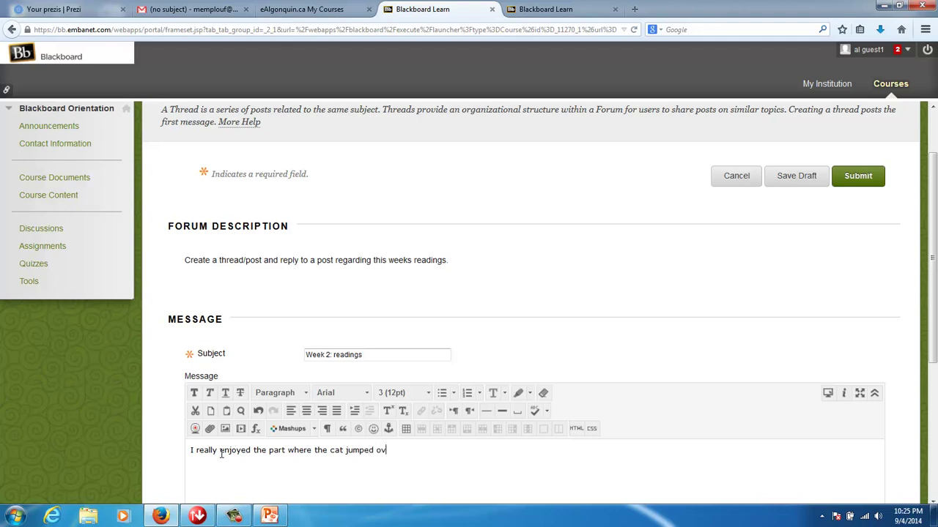
pyautogui.write('er the fence.')
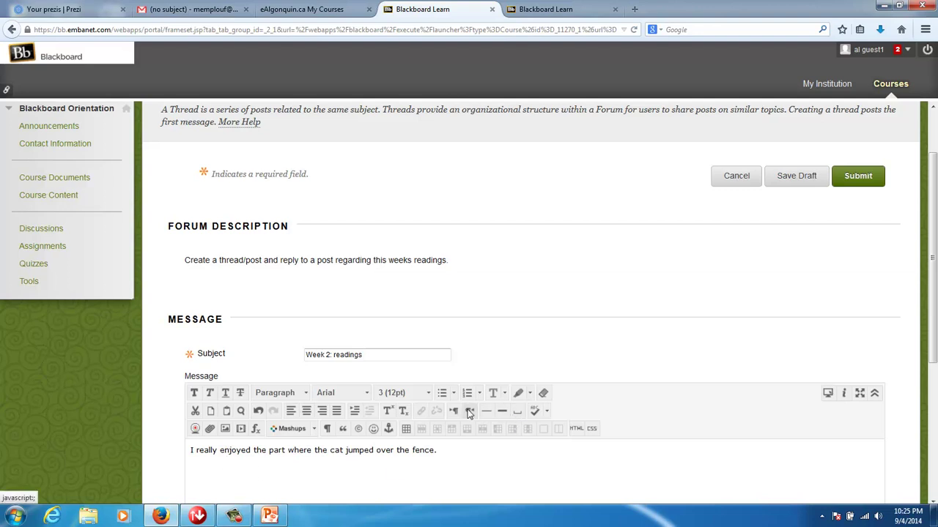
# - Spell-check the thread's message and submit the thread to the forum without an attachment
pyautogui.scroll(-2, 441, 452)
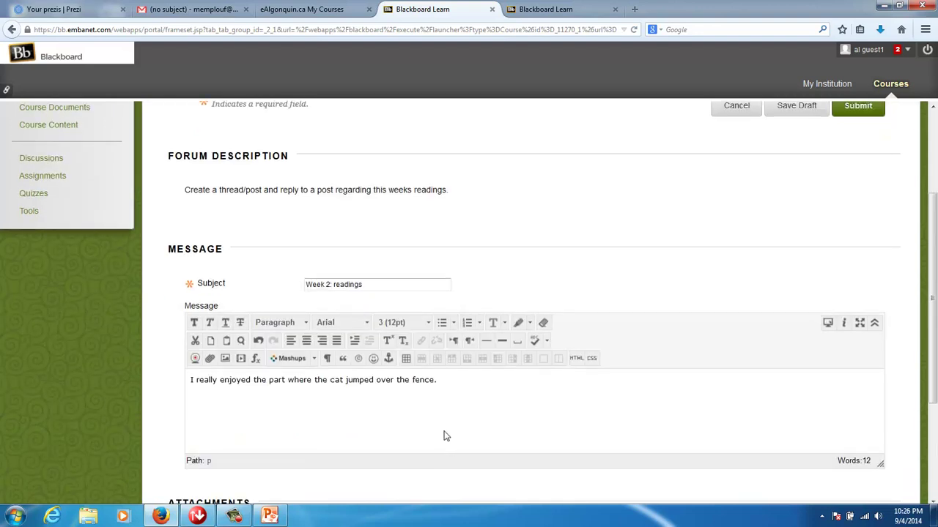
pyautogui.click(534, 342)
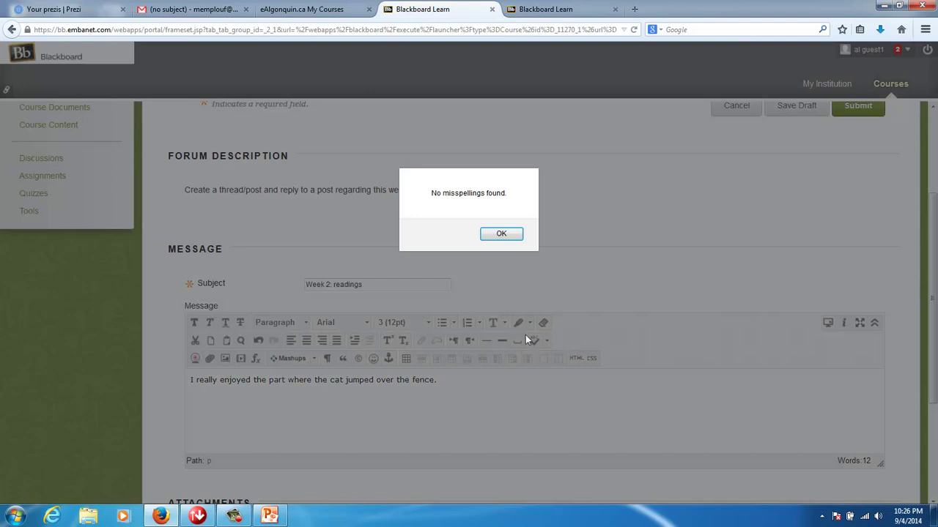
pyautogui.click(498, 234)
pyautogui.scroll(-4, 520, 363)
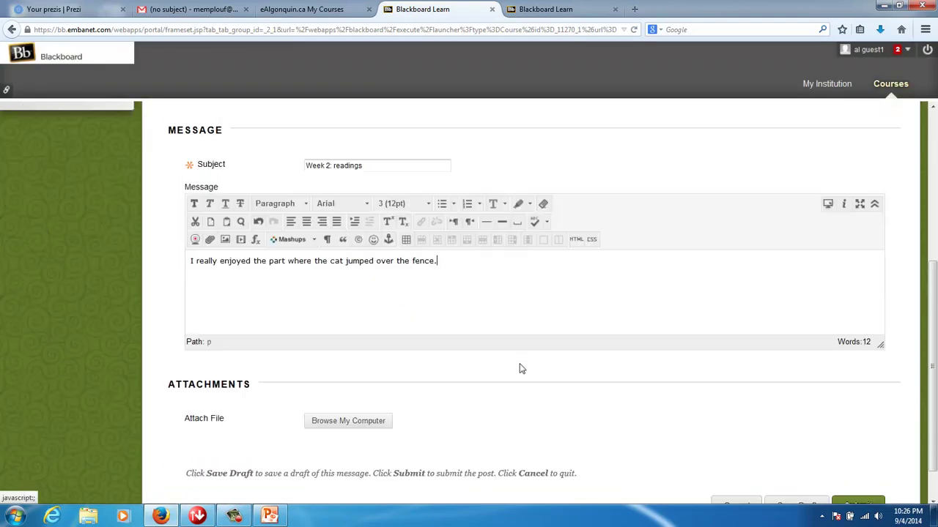
pyautogui.click(857, 484)
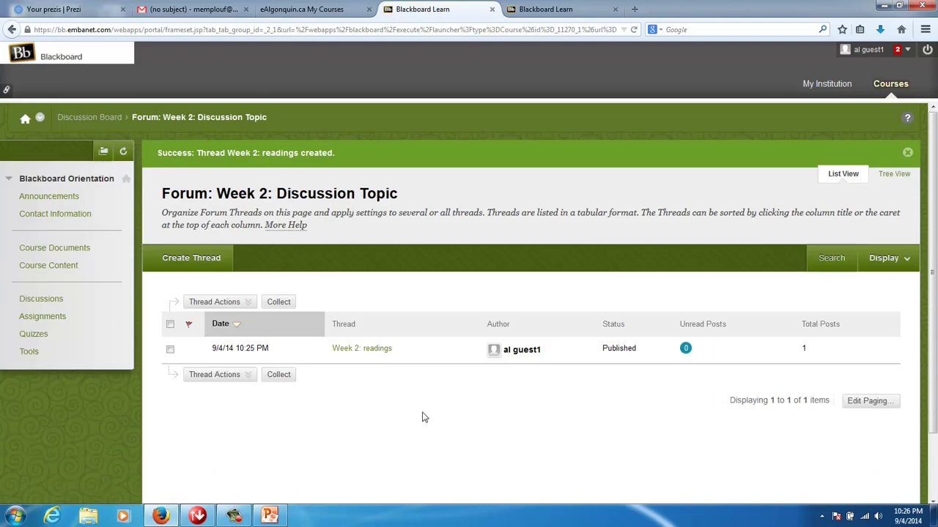
# - Open the "Week 2: readings" thread and write the reply "That was also my favorite part!"
pyautogui.click(351, 350)
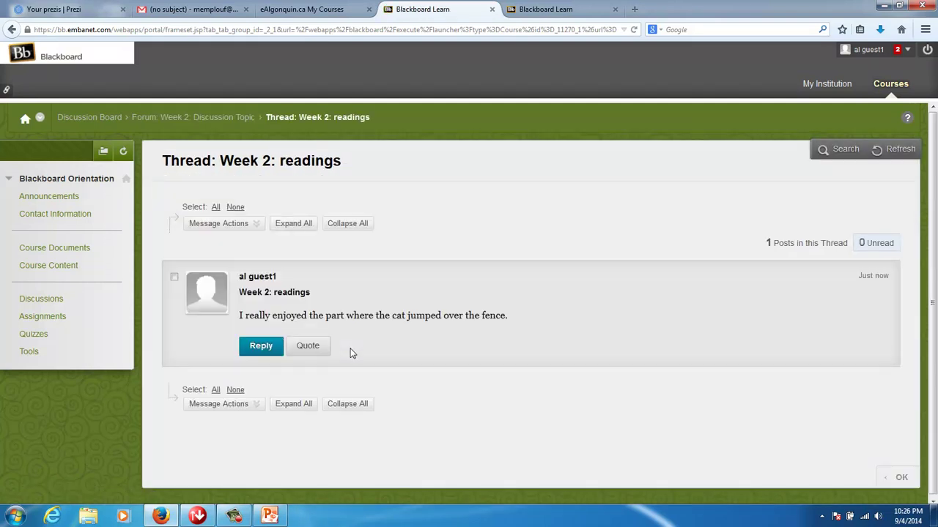
pyautogui.click(258, 349)
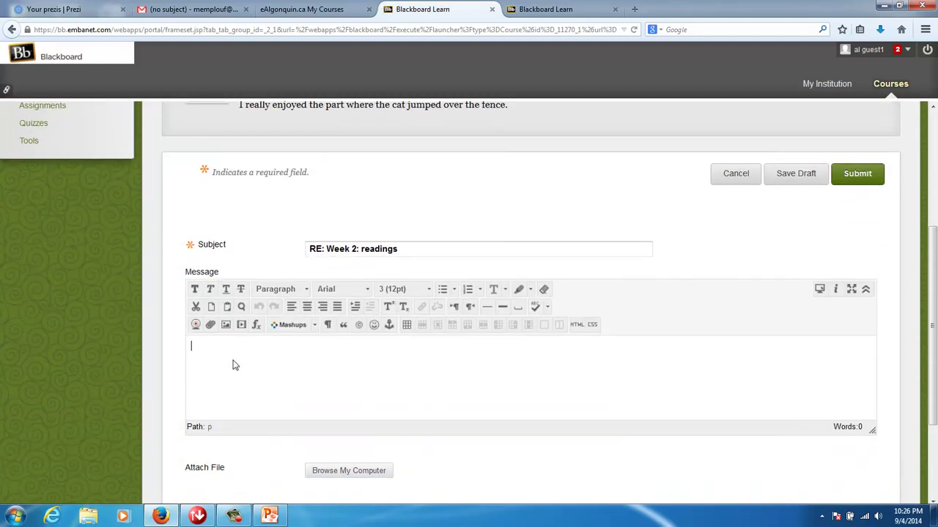
pyautogui.write('That was also my fa')
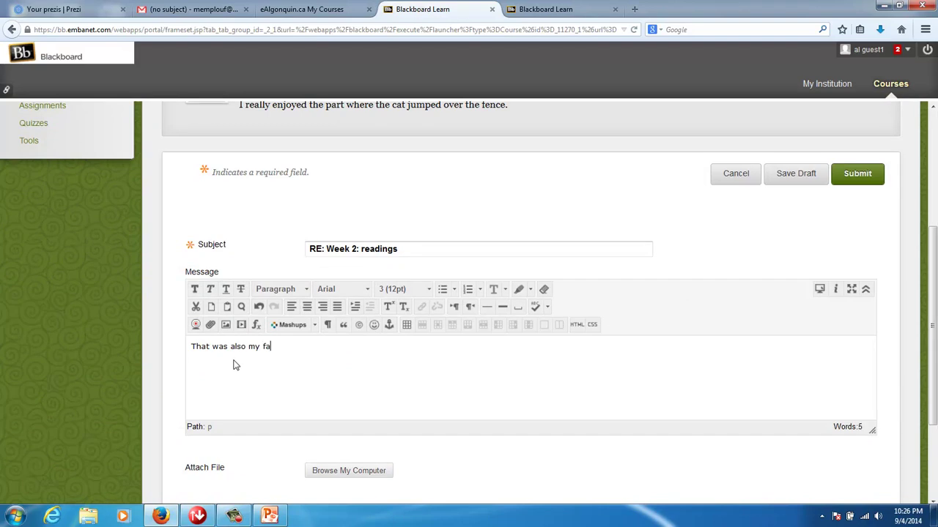
pyautogui.write('vorite part!')
# - Spell-check the reply and submit it to the thread
pyautogui.click(535, 307)
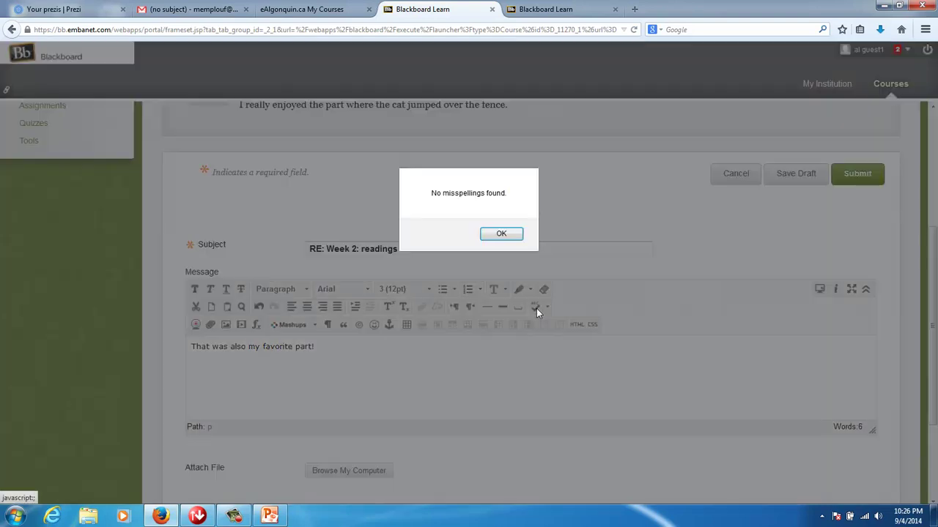
pyautogui.click(501, 232)
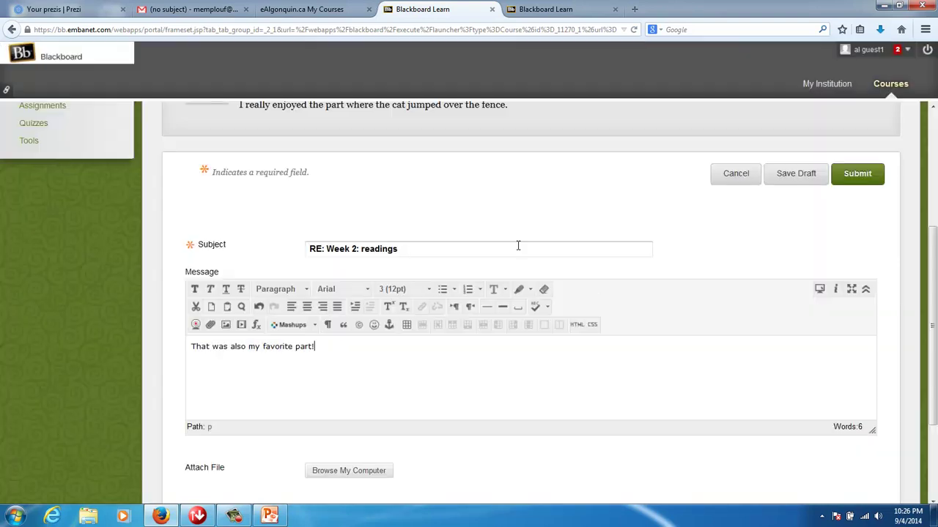
pyautogui.click(853, 175)
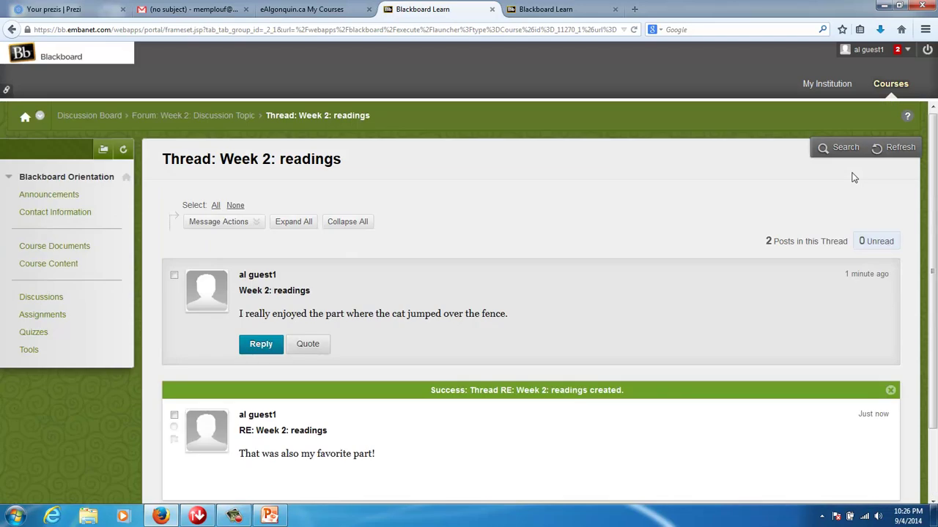
# - Review the thread with its reply, check the forum's thread list and return to the Discussion Board
pyautogui.scroll(-2, 442, 390)
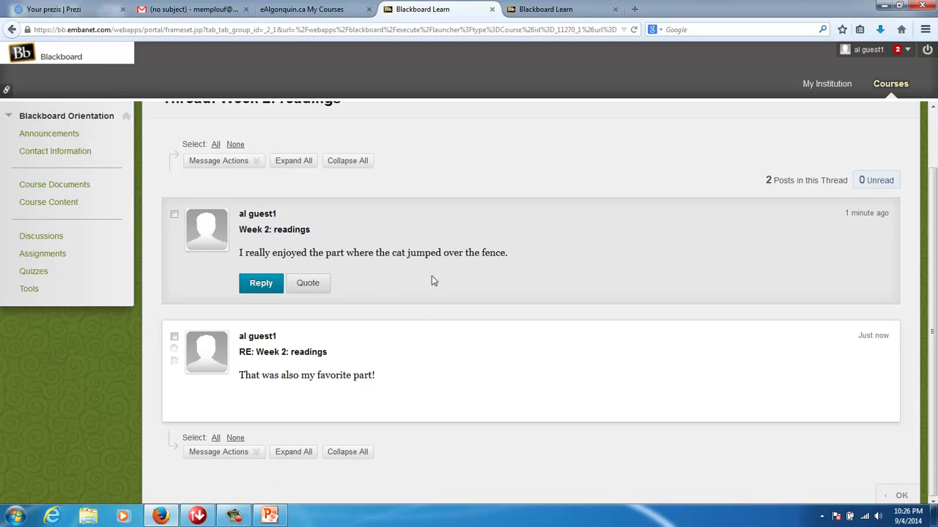
pyautogui.click(885, 499)
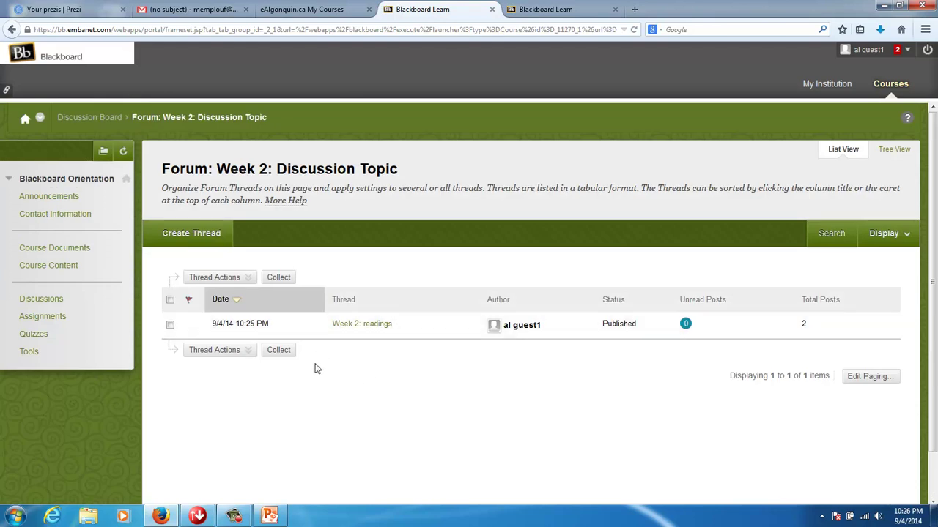
pyautogui.scroll(-1, 414, 390)
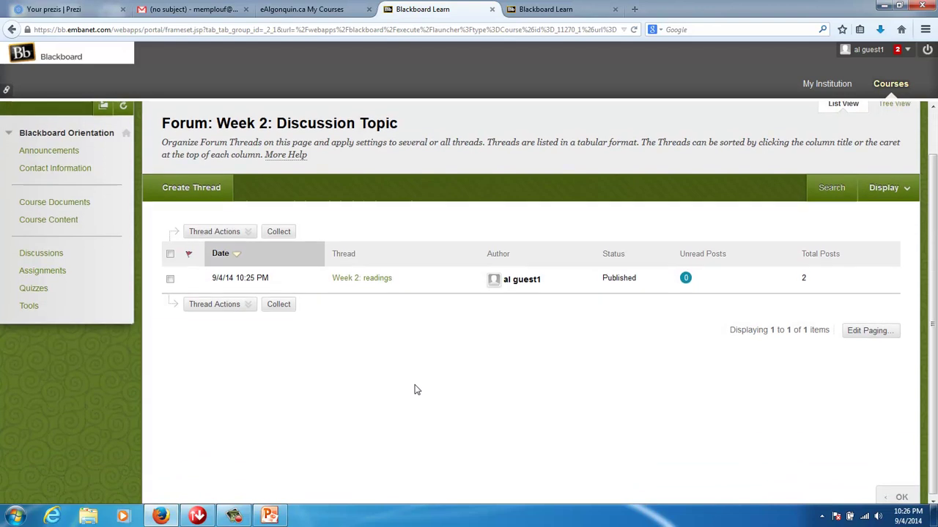
pyautogui.click(904, 496)
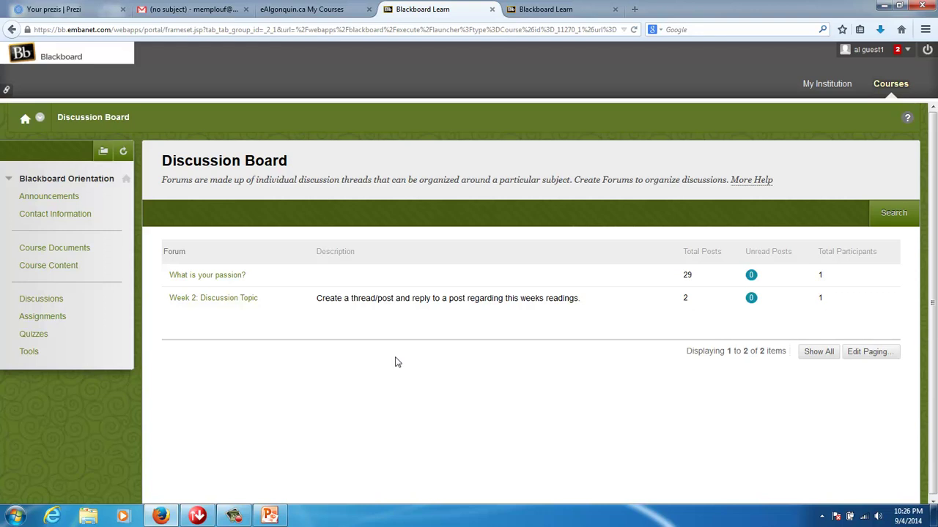
# - Start a new submission for Assignment 1 from the course assignments and highlight the Assignment Information heading on its upload page
pyautogui.click(42, 317)
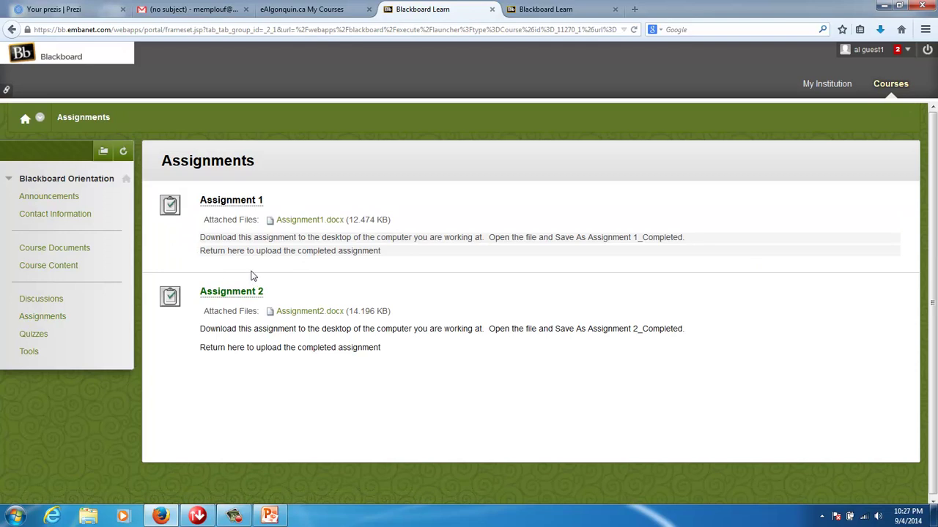
pyautogui.click(224, 207)
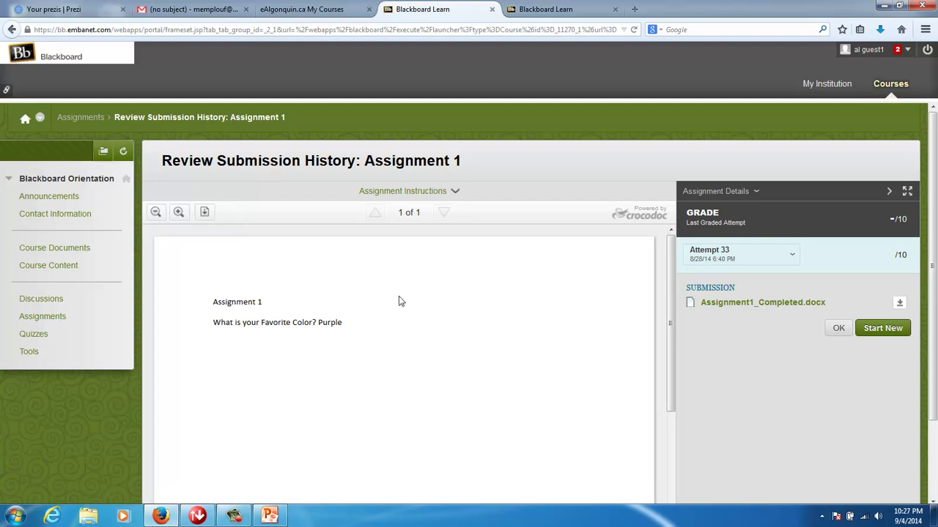
pyautogui.click(879, 330)
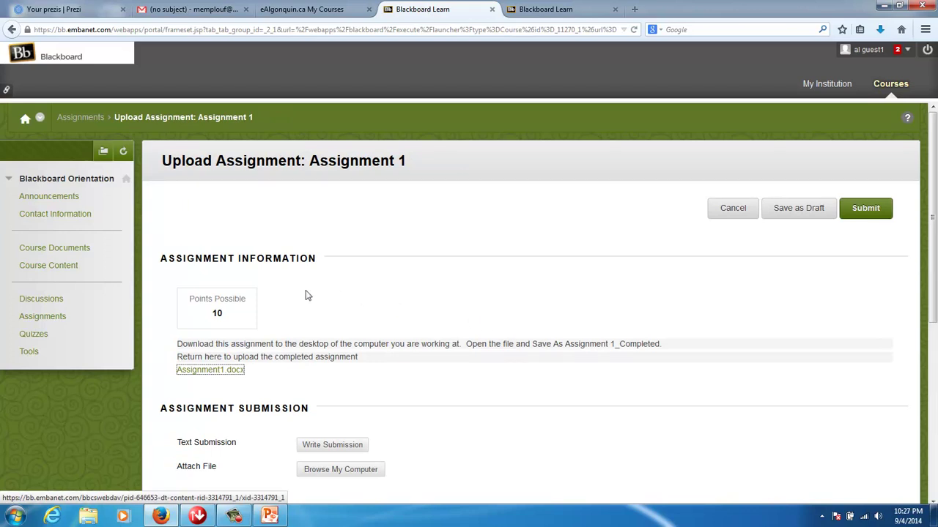
pyautogui.scroll(-2, 307, 295)
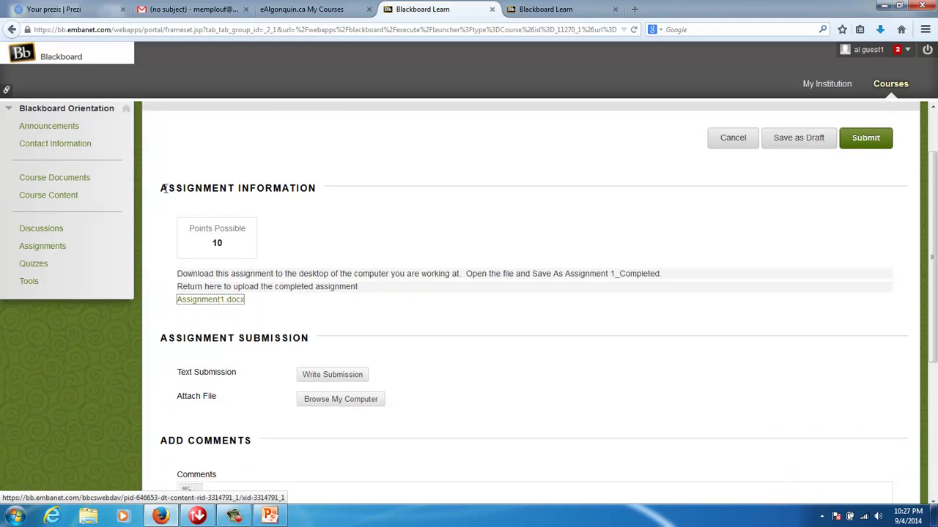
pyautogui.moveTo(161, 188); pyautogui.dragTo(298, 188)
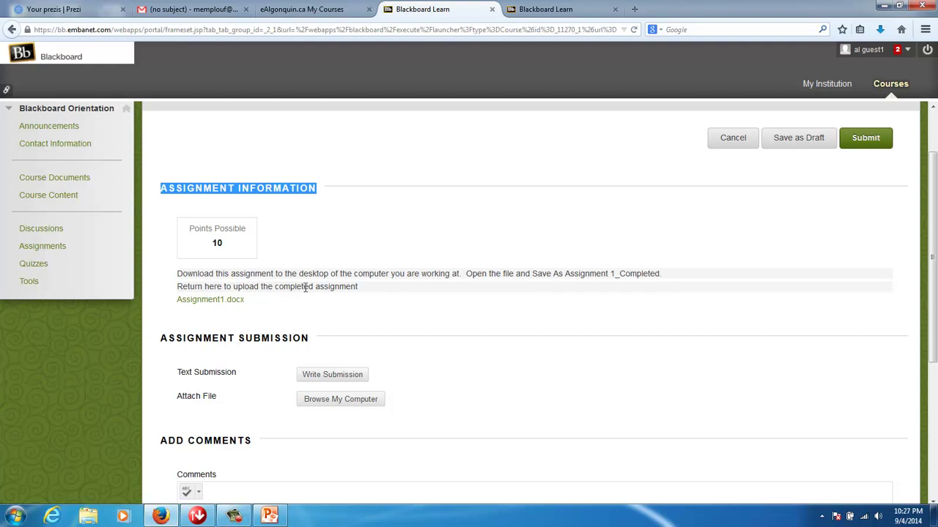
# - Open the attached Assignment1.docx in Microsoft Word, dismiss the activation wizard and enable editing of the document
pyautogui.click(213, 301)
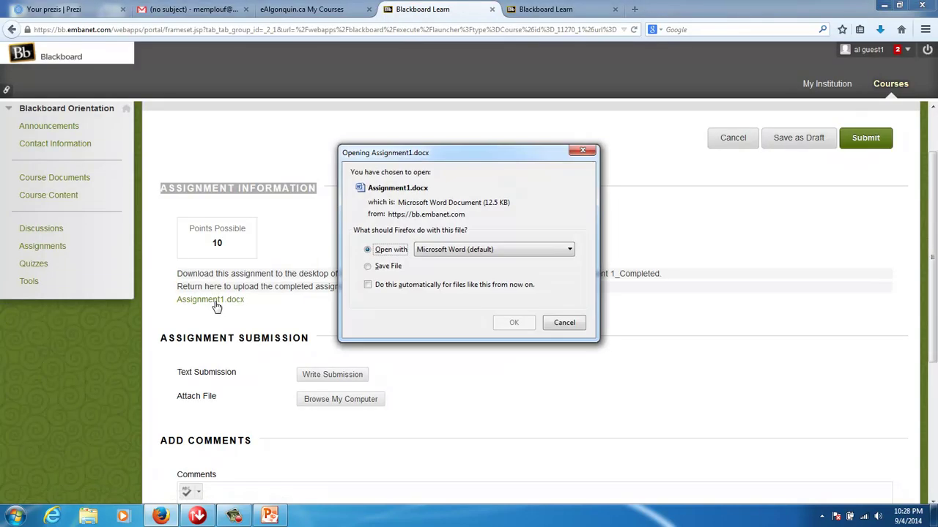
pyautogui.click(515, 323)
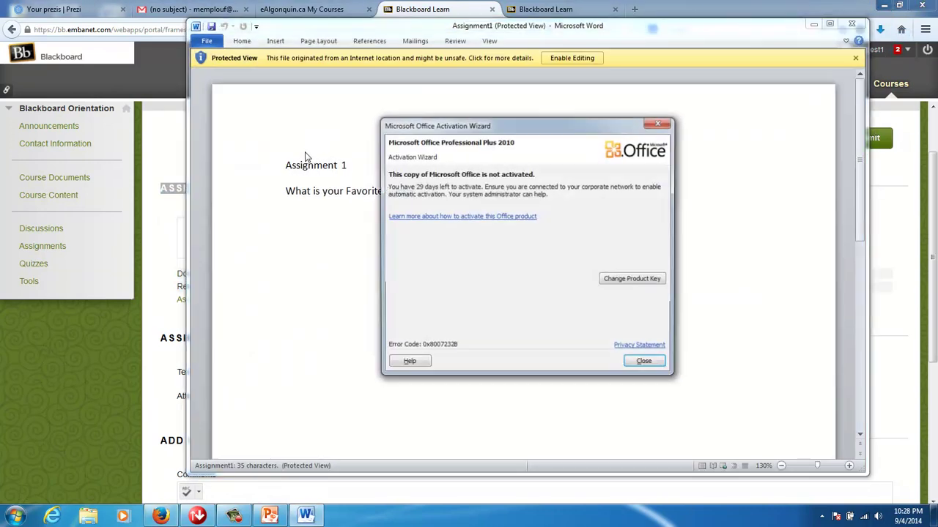
pyautogui.click(662, 124)
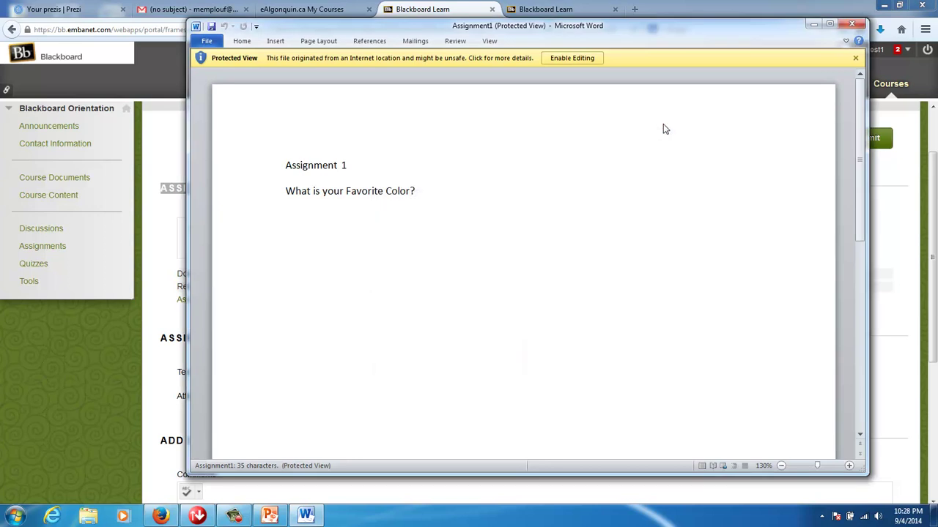
pyautogui.click(564, 59)
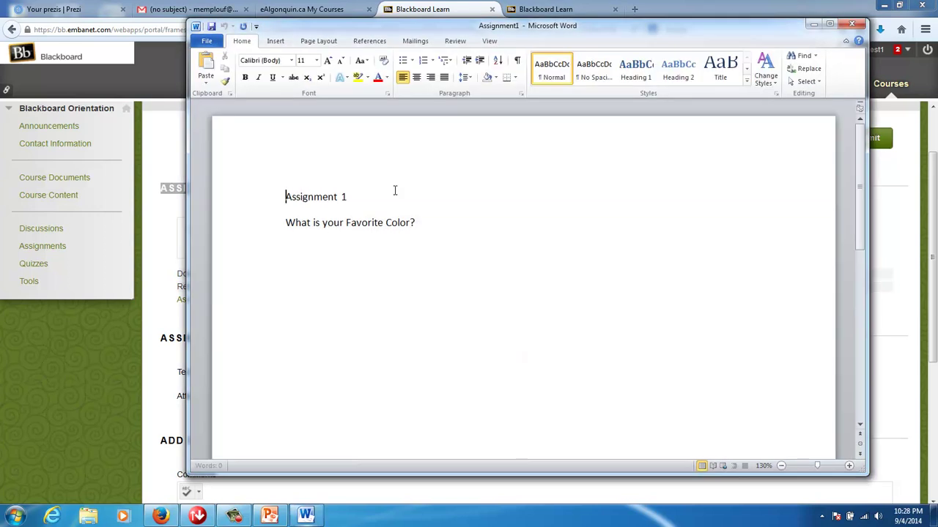
# - Answer the favorite color question with "Pink!" at the end of its line
pyautogui.click(421, 223)
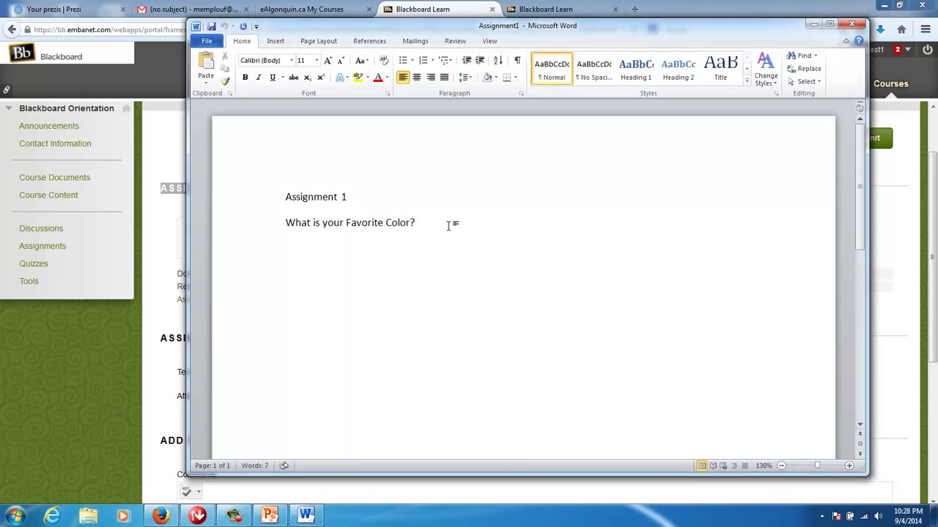
pyautogui.write('O')
pyautogui.press('BackSpace')
pyautogui.write('Pink!')
# - Start saving the document as a new copy and choose the Documents library as its location
pyautogui.click(209, 44)
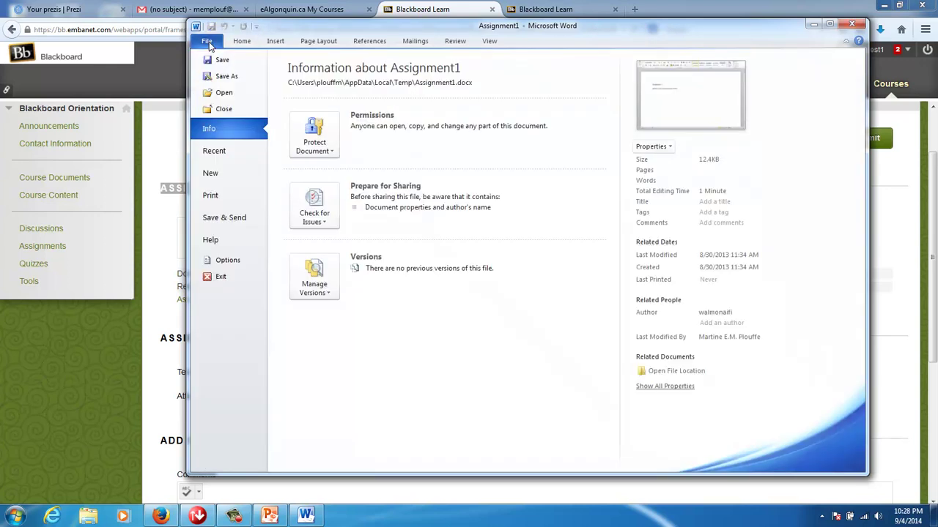
pyautogui.click(227, 81)
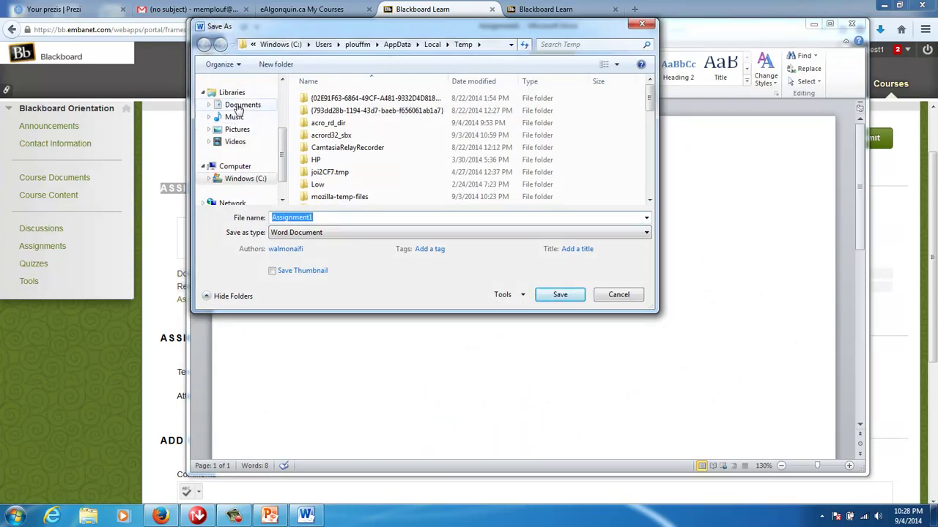
pyautogui.click(236, 107)
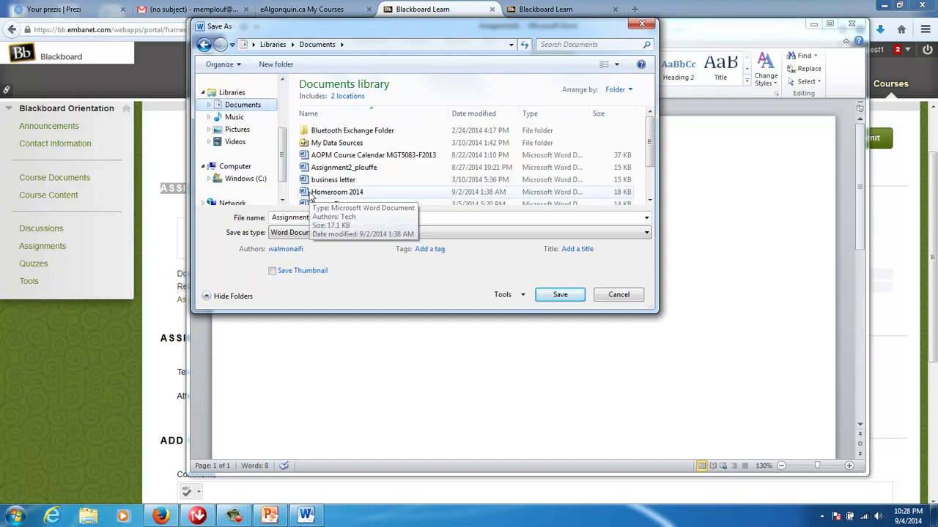
pyautogui.click(332, 215)
pyautogui.click(332, 215)
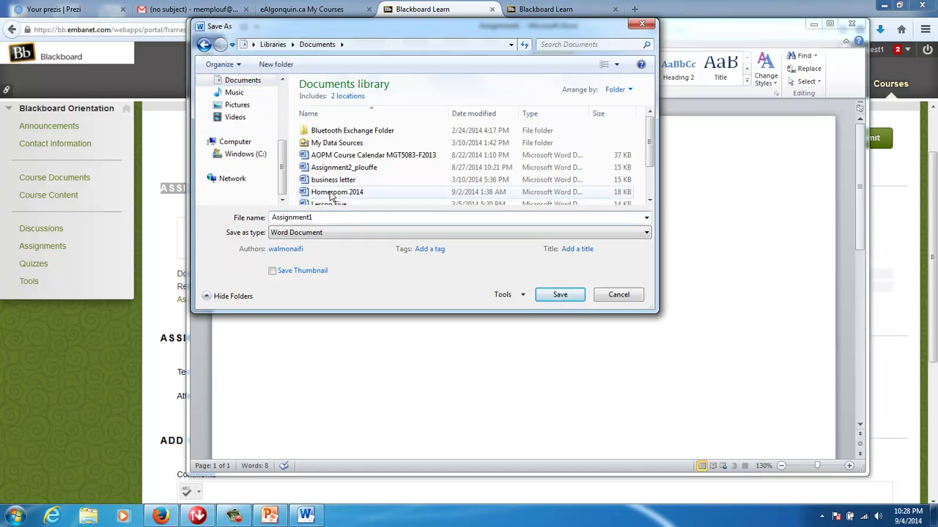
pyautogui.click(334, 194)
pyautogui.rightClick(331, 193)
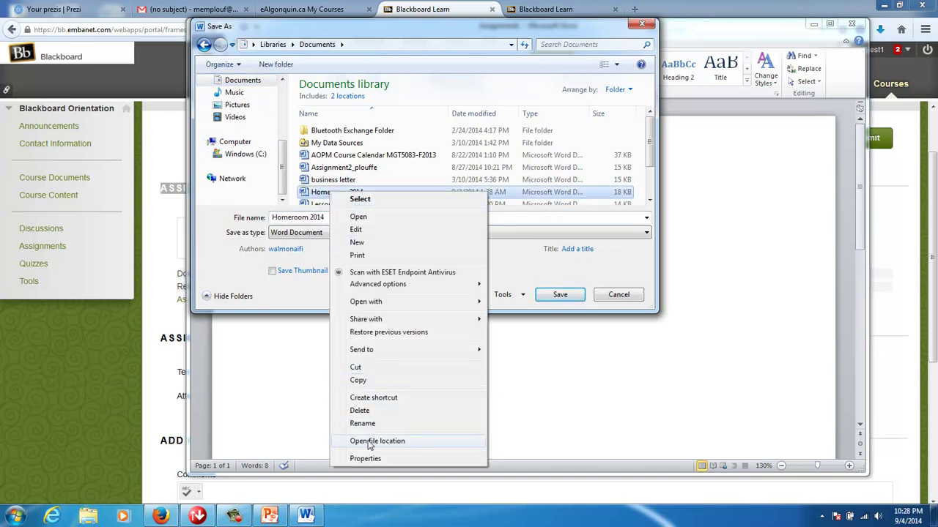
pyautogui.click(360, 244)
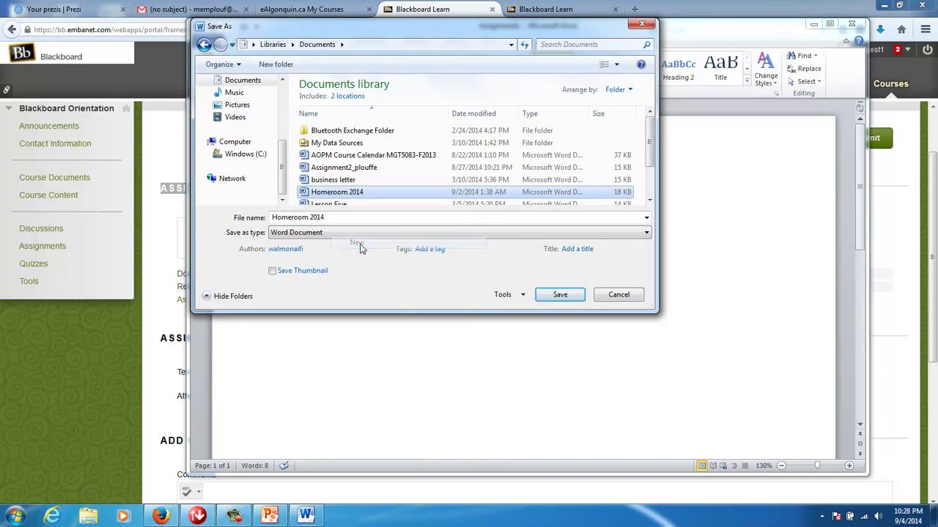
pyautogui.click(454, 288)
pyautogui.scroll(-1, 329, 156)
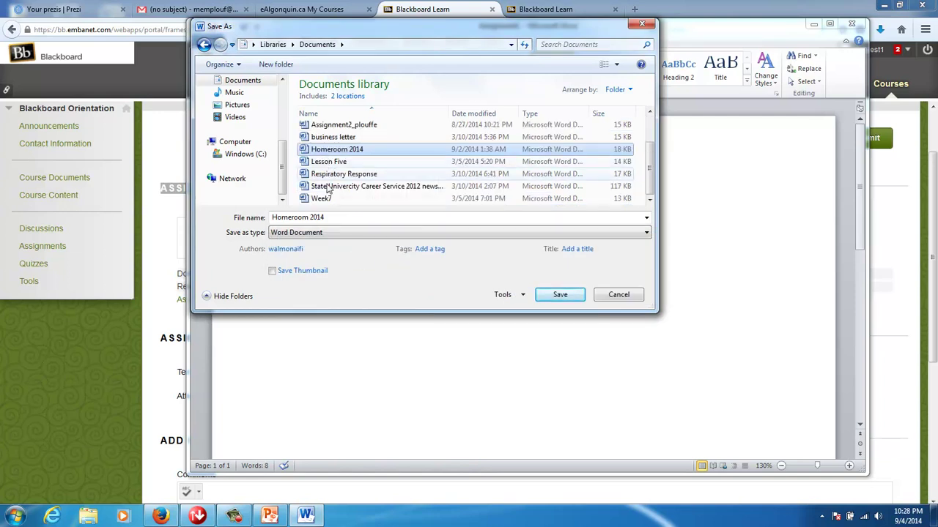
pyautogui.scroll(1, 330, 204)
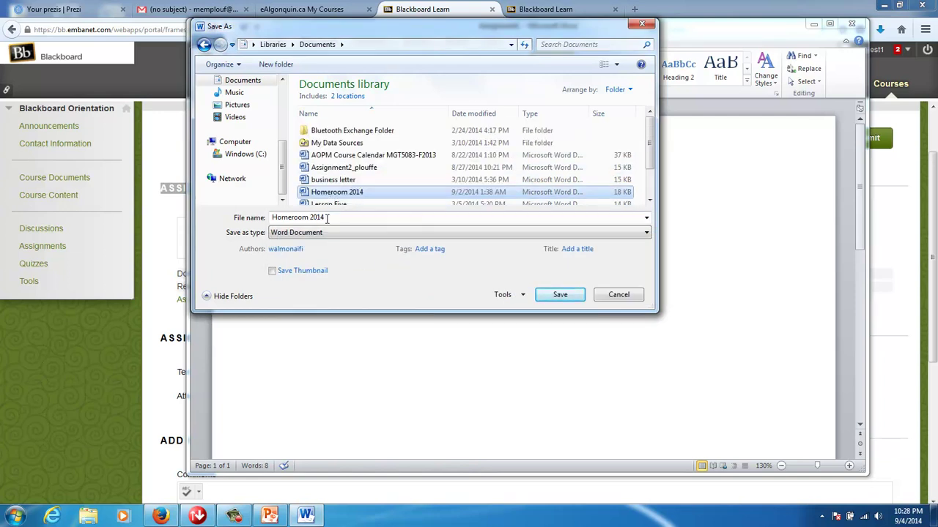
# - Name the copy "Assignment 1_Completed", save it as a Word document and close Word
pyautogui.click(327, 218)
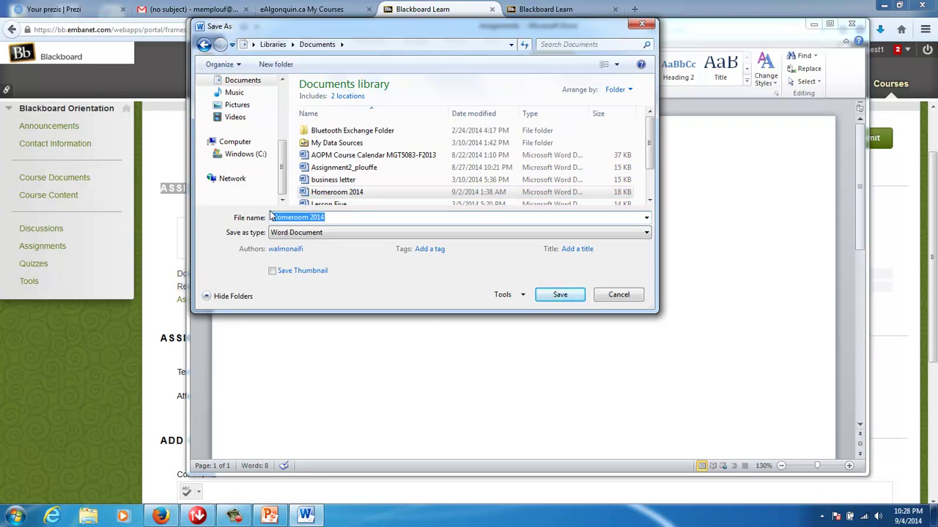
pyautogui.press('BackSpace')
pyautogui.write('A')
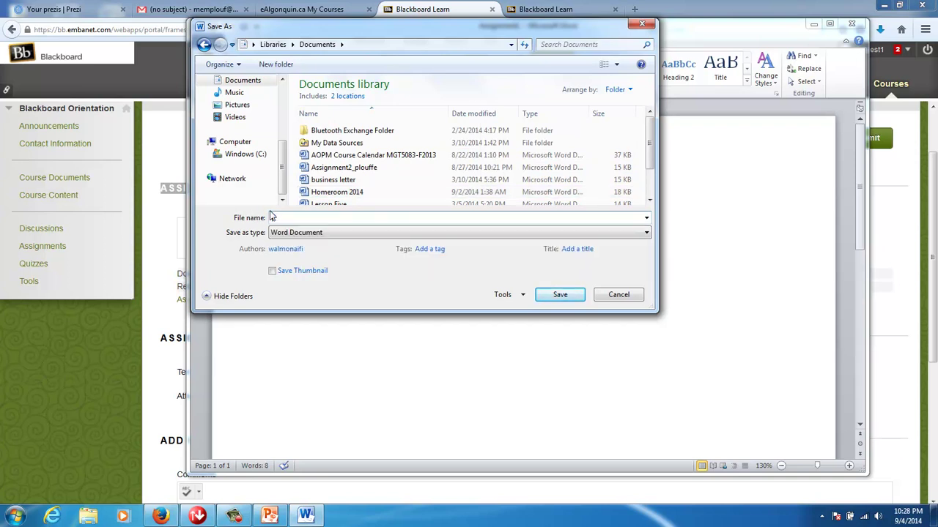
pyautogui.write('ssignment')
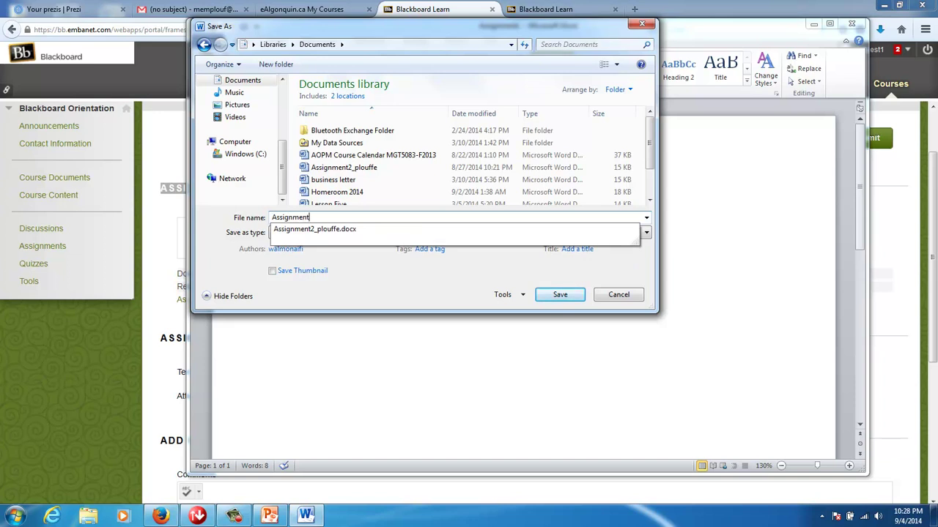
pyautogui.write(' 1_Completed')
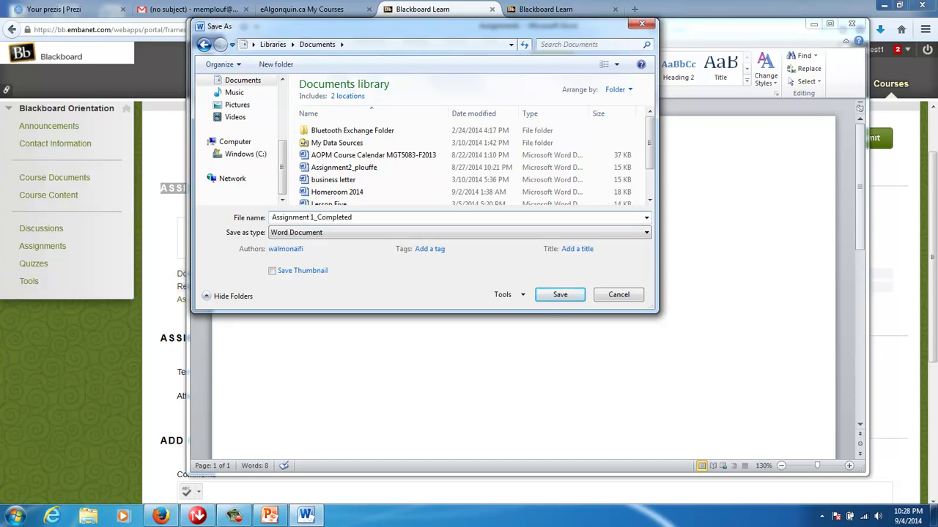
pyautogui.click(553, 296)
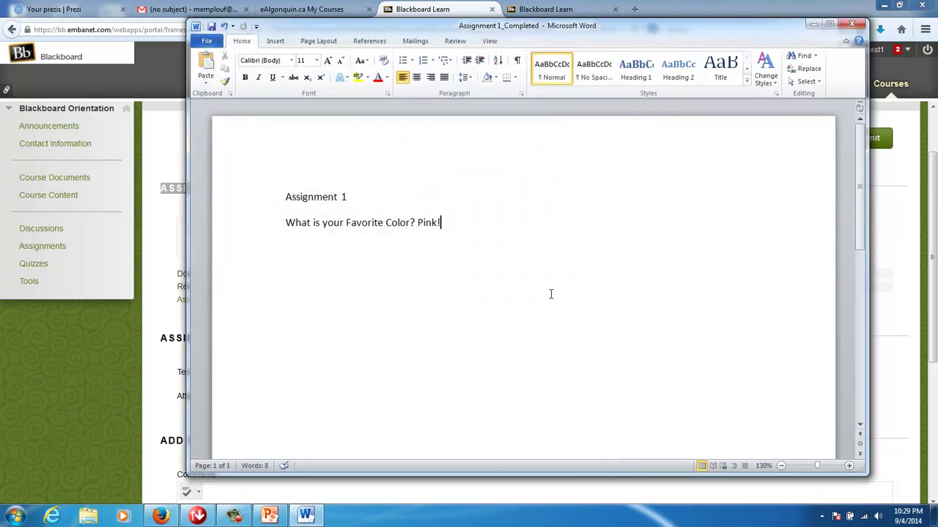
pyautogui.click(851, 24)
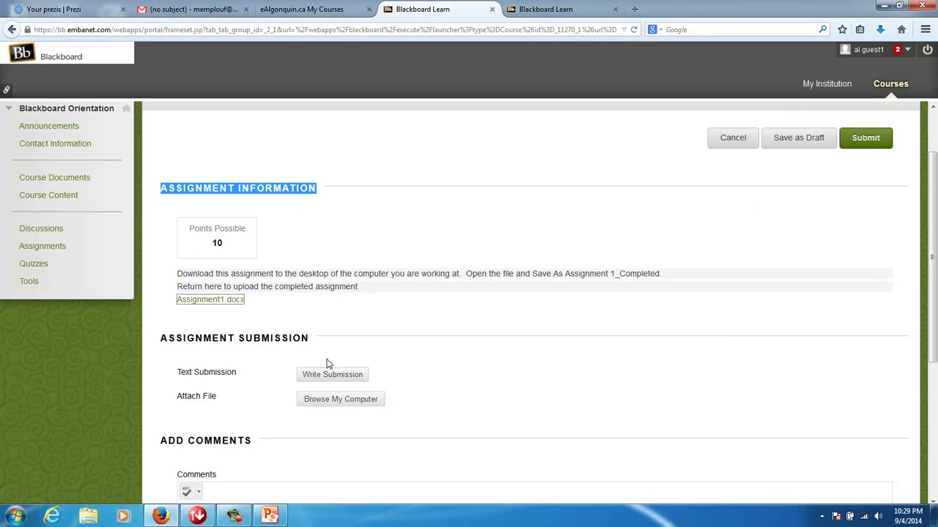
# - Attach the Assignment 1_Completed file from the Documents library to the Assignment 1 submission
pyautogui.scroll(-2, 327, 360)
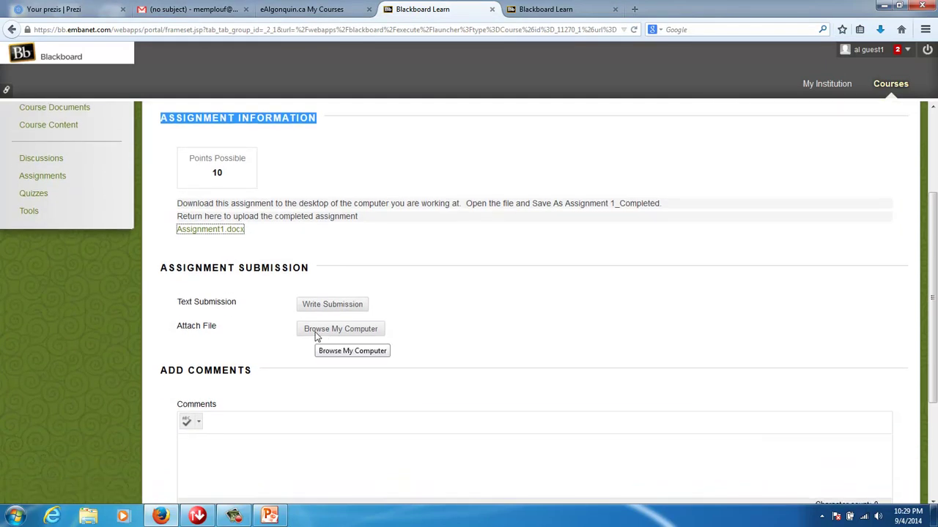
pyautogui.click(315, 331)
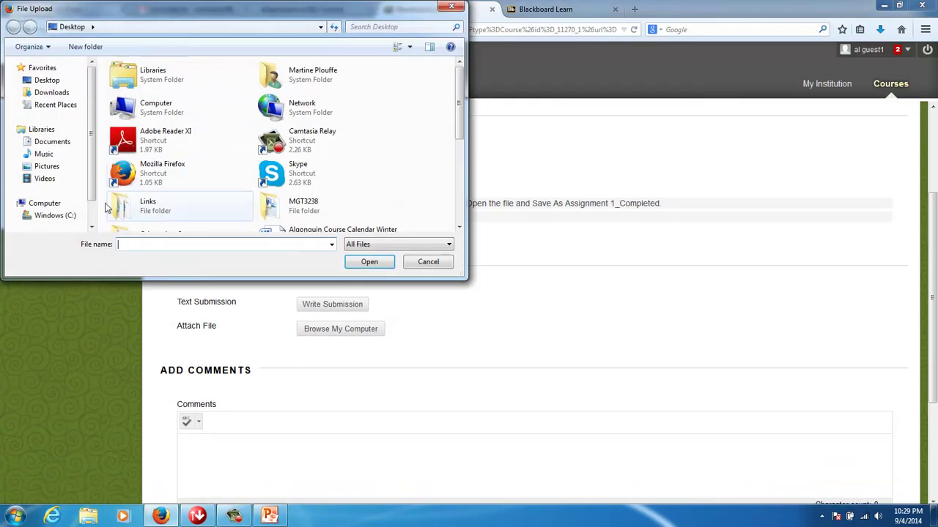
pyautogui.click(59, 143)
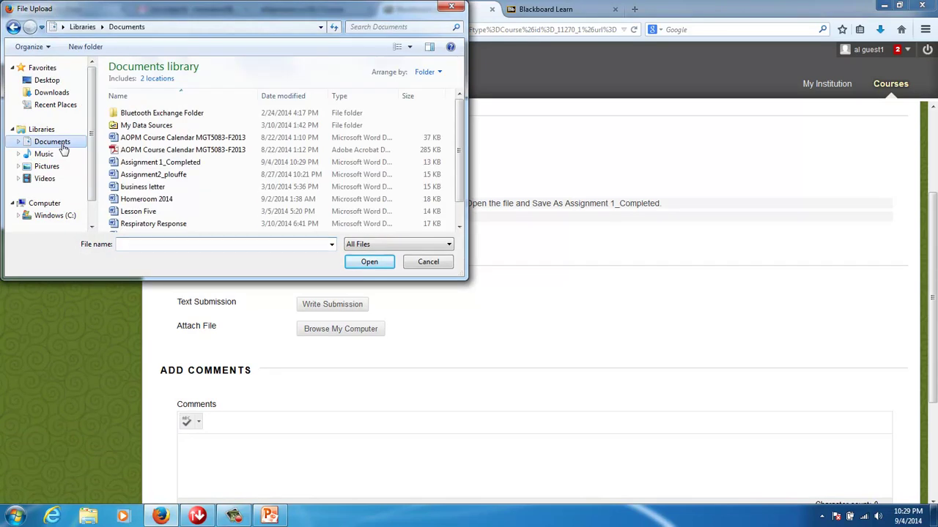
pyautogui.click(147, 163)
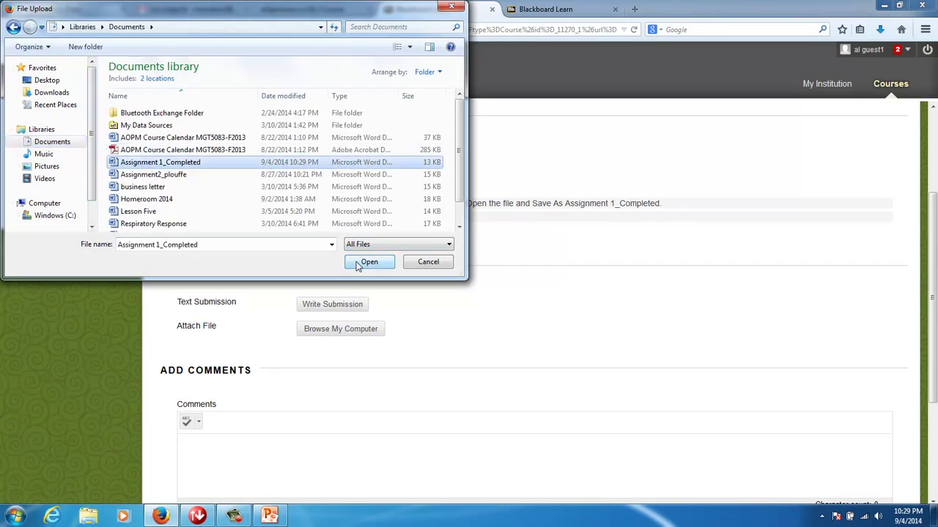
pyautogui.click(366, 262)
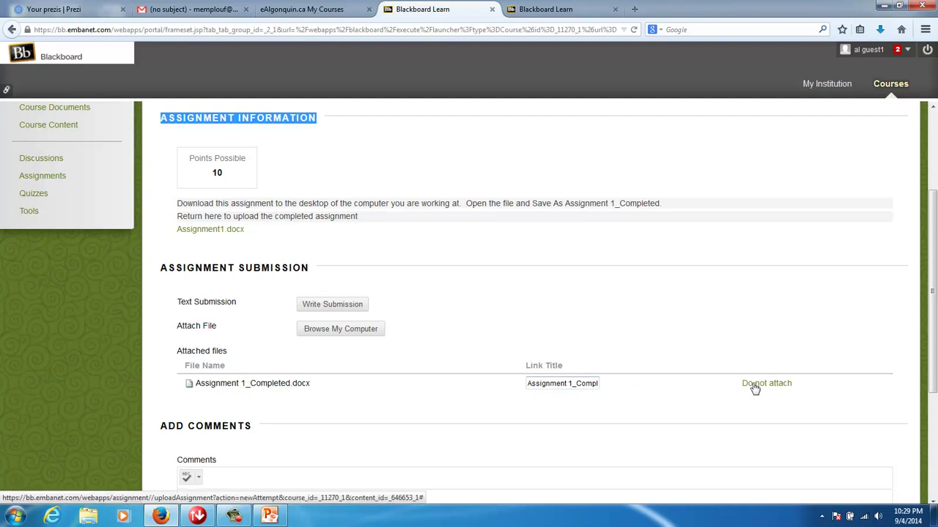
# - Check the attached file and the empty comments area, and submit Assignment 1
pyautogui.scroll(-3, 696, 388)
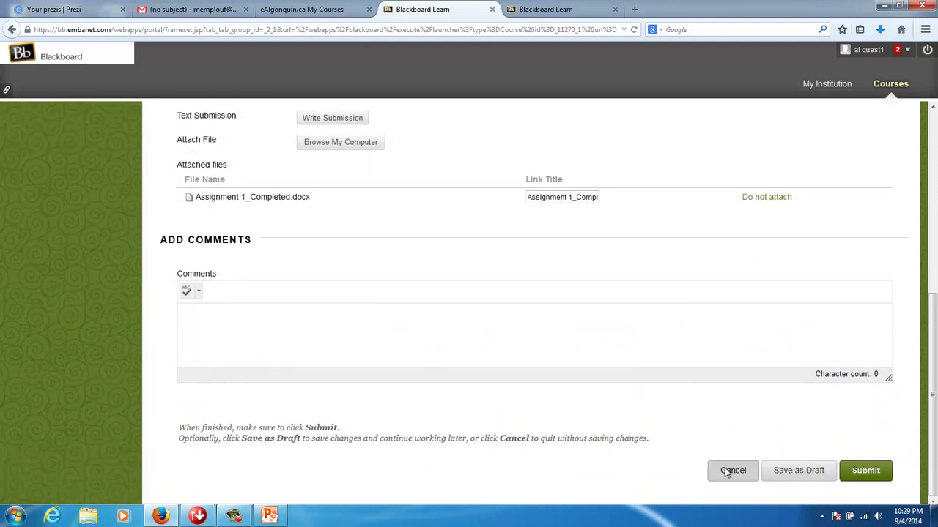
pyautogui.scroll(1, 674, 408)
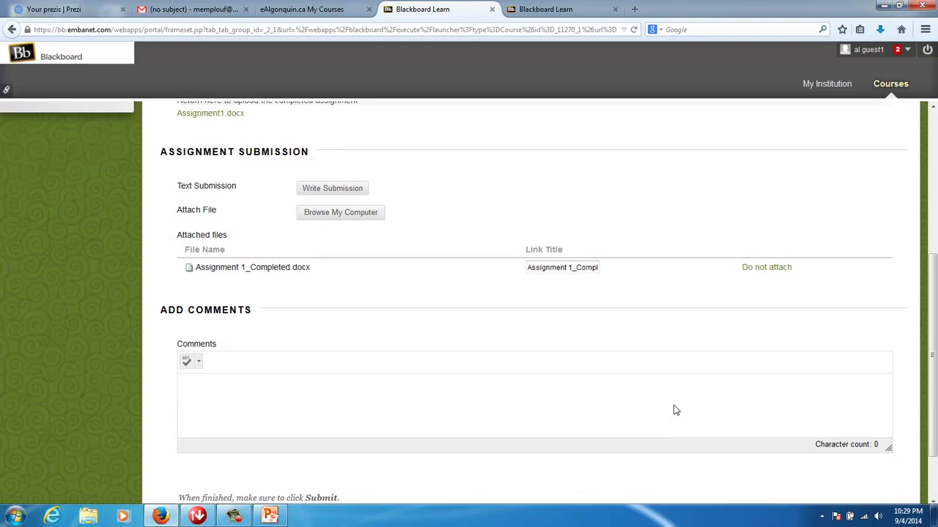
pyautogui.scroll(-1, 638, 351)
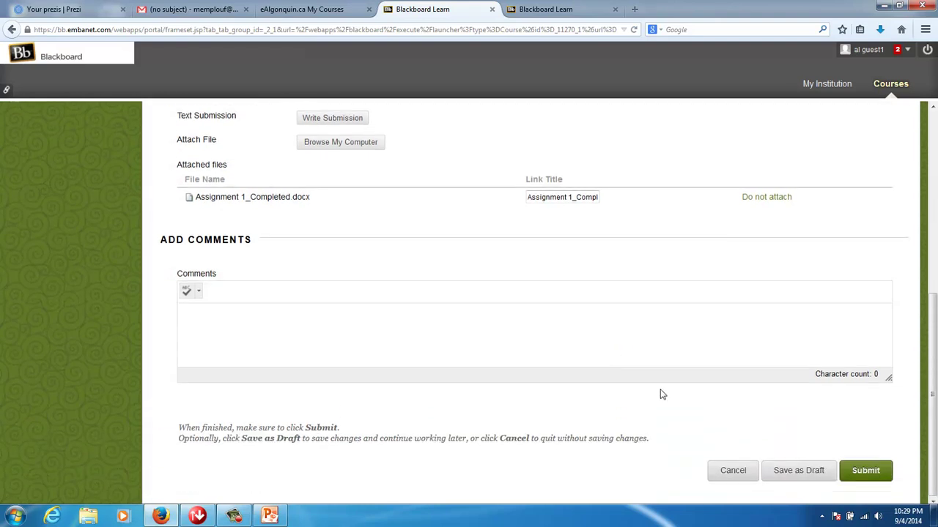
pyautogui.click(850, 476)
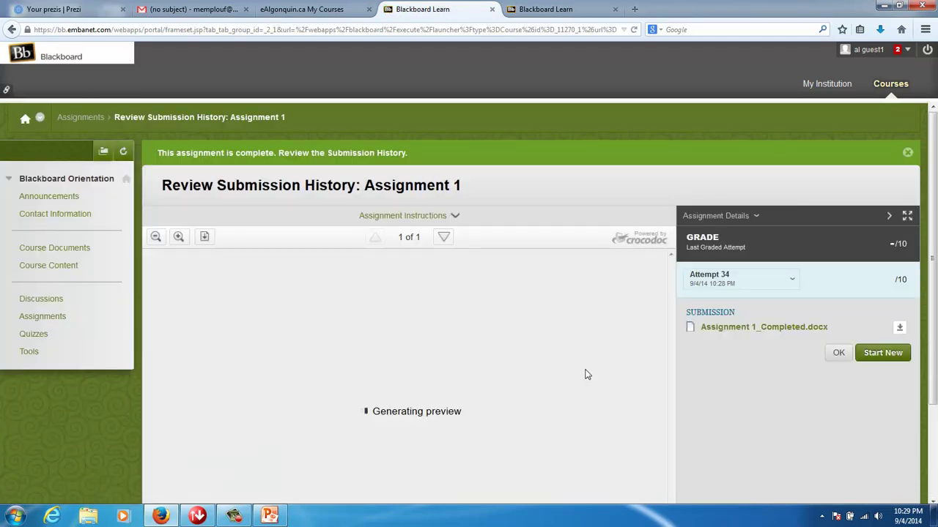
# - Review the Assignment 1 submission history with the document preview, and return to the Assignments list
pyautogui.scroll(-2, 584, 374)
pyautogui.scroll(1, 585, 374)
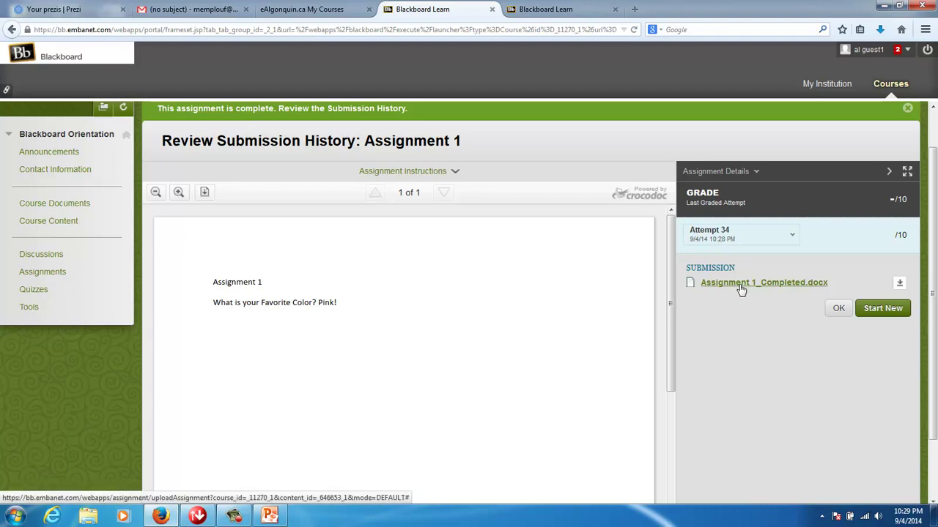
pyautogui.scroll(-2, 740, 291)
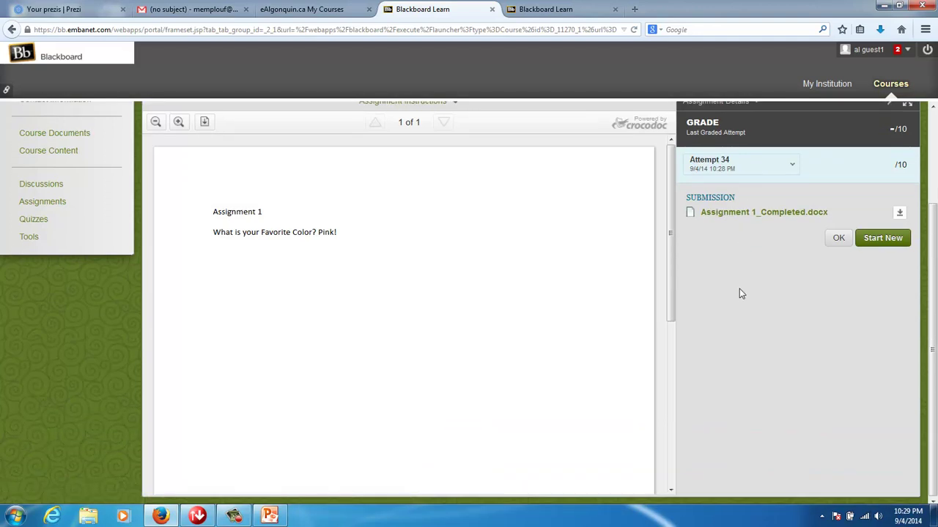
pyautogui.click(838, 239)
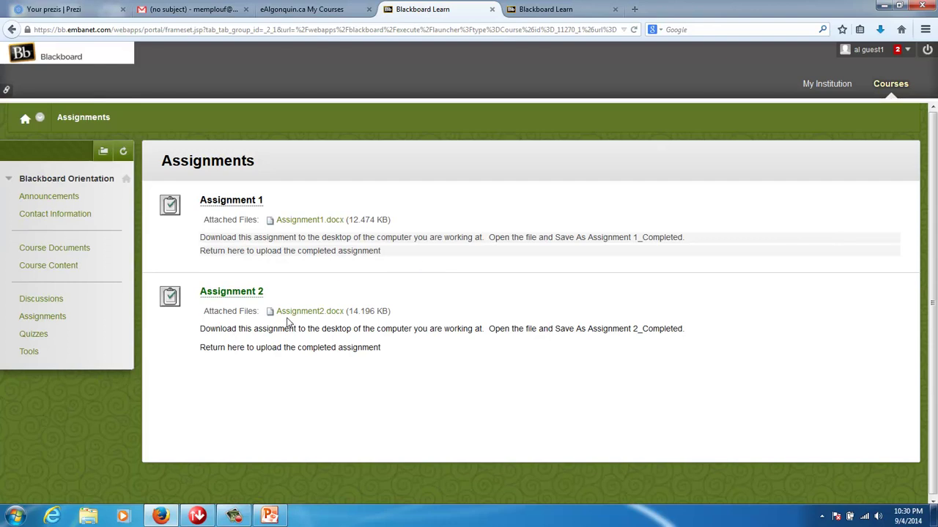
# - Open Assignment 2, open its attached Assignment2.docx in Microsoft Word and enable editing
pyautogui.click(232, 293)
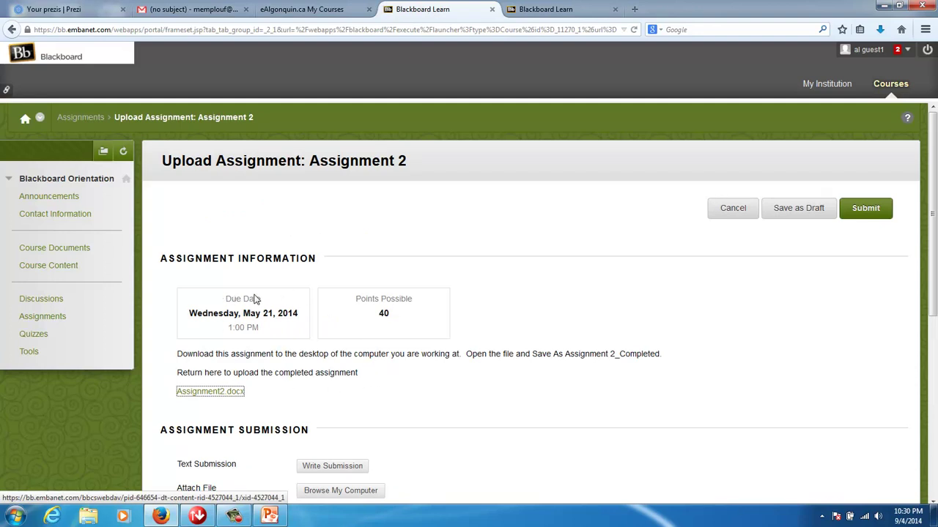
pyautogui.scroll(-2, 253, 297)
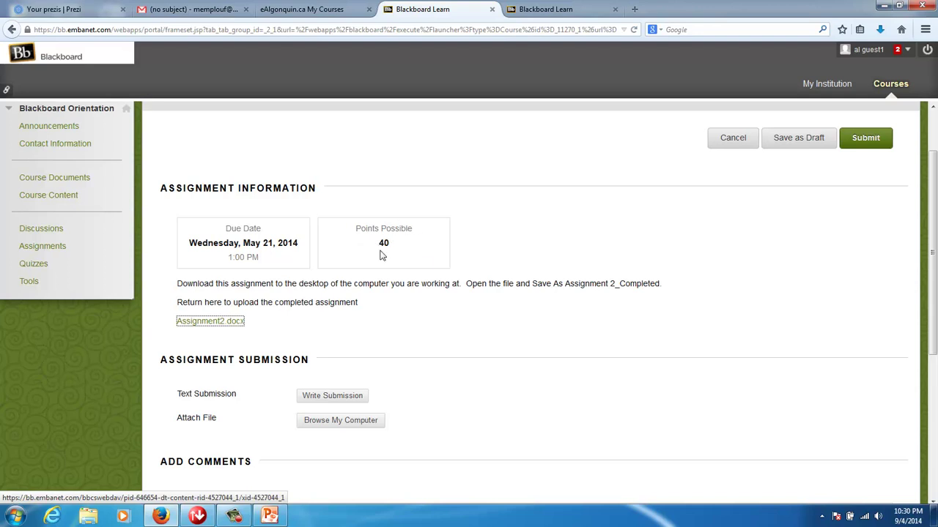
pyautogui.click(212, 327)
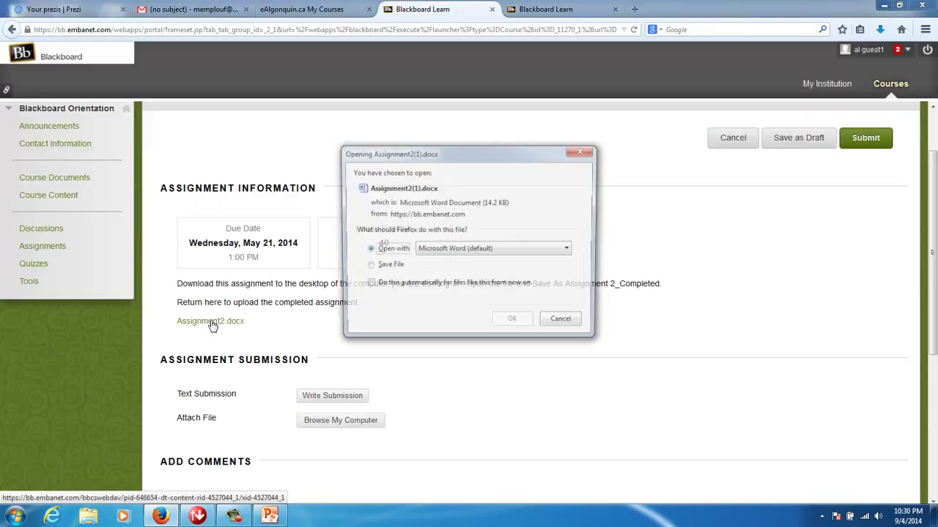
pyautogui.click(513, 324)
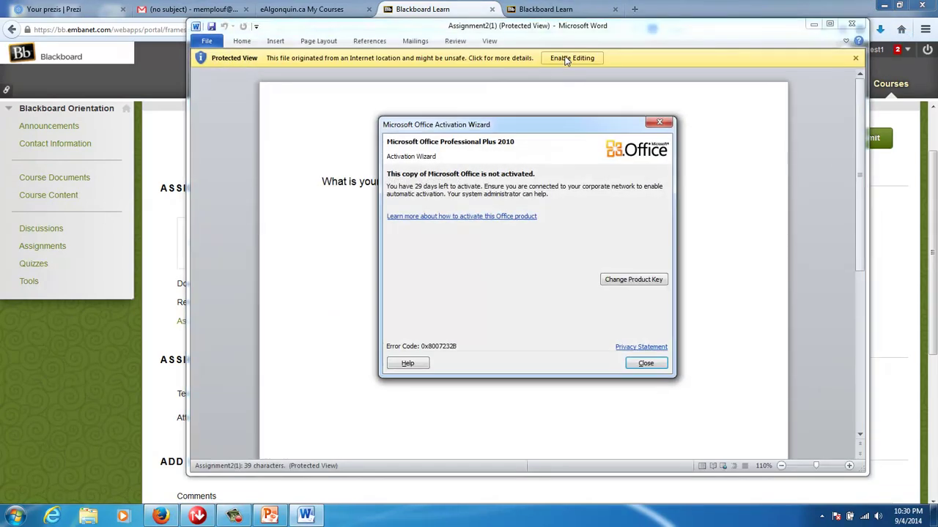
pyautogui.click(574, 57)
# - Answer the favourite animal question in the Assignment 2 document with "Polar Bear"
pyautogui.click(493, 212)
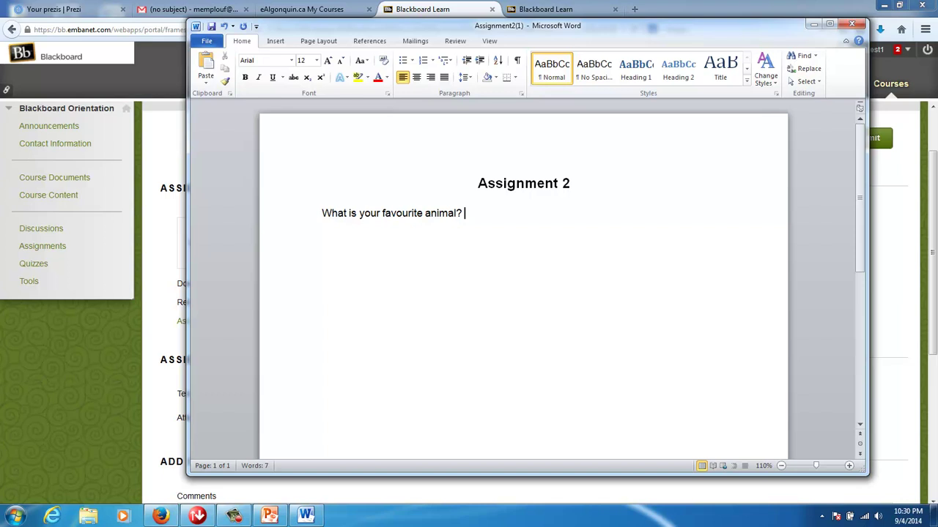
pyautogui.write('Polar')
pyautogui.write(' Bae')
pyautogui.write('ear')
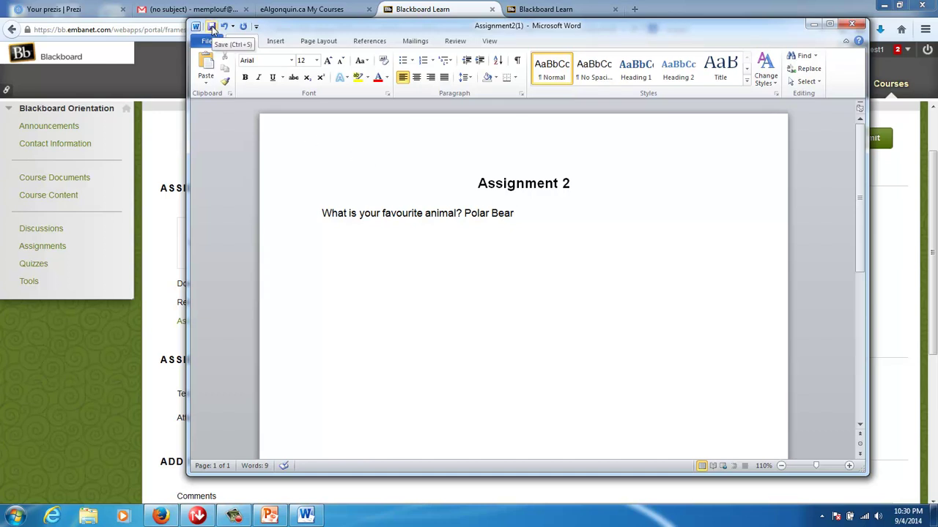
# - Start saving the document as a separate copy and name it "Assignment2_Completed"
pyautogui.click(212, 27)
pyautogui.click(206, 41)
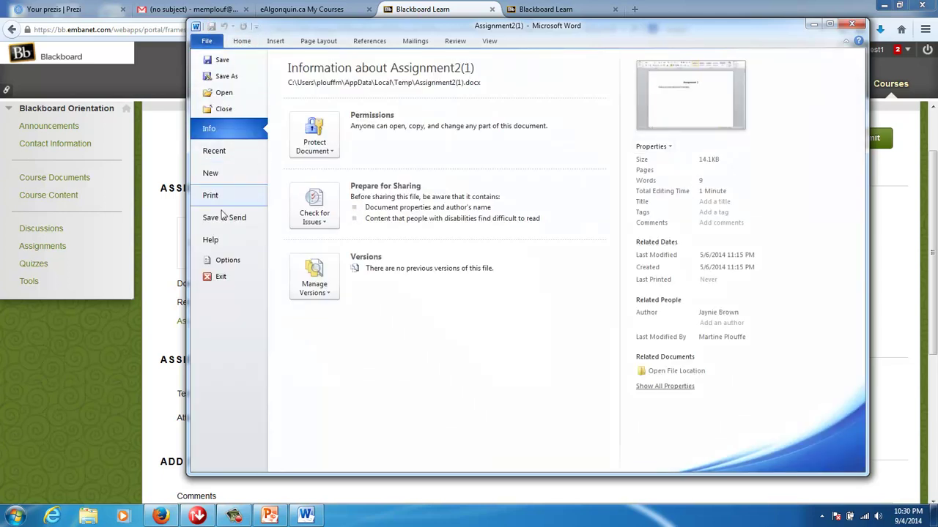
pyautogui.click(226, 76)
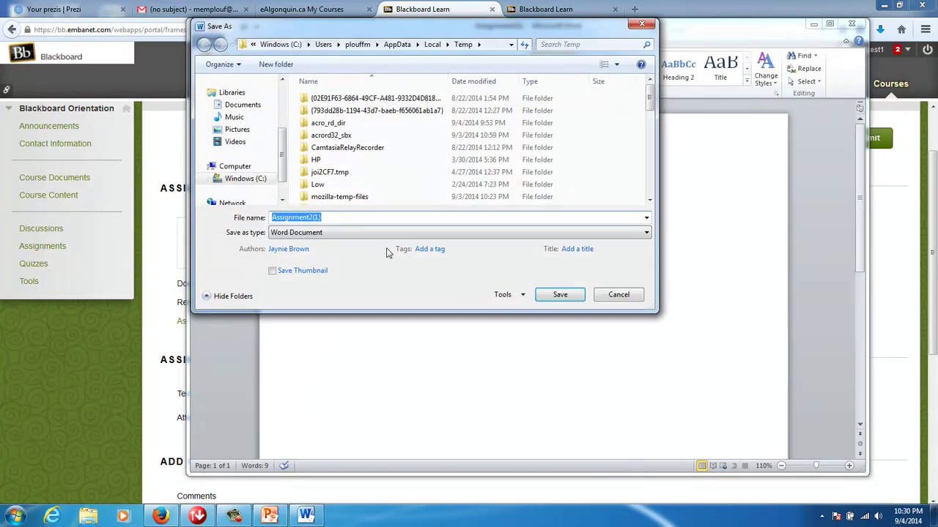
pyautogui.click(331, 217)
pyautogui.press('BackSpace')
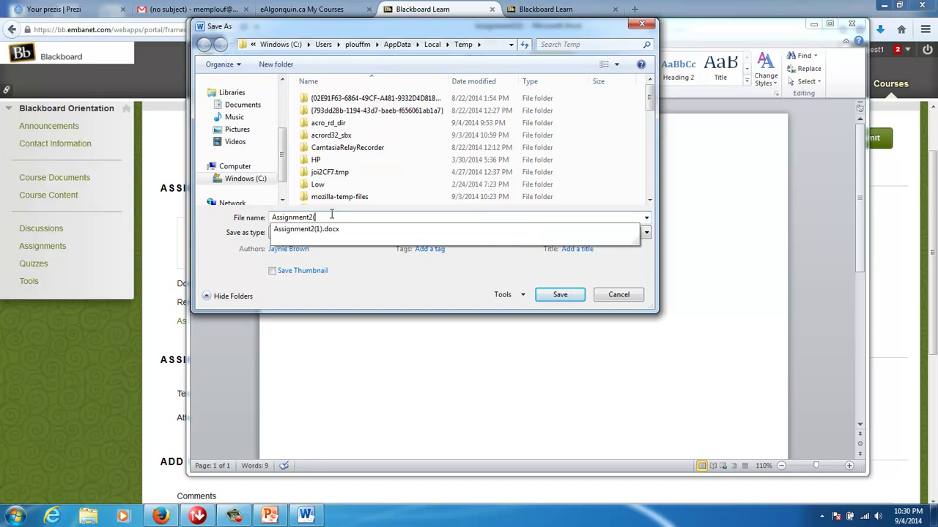
pyautogui.write('_complete')
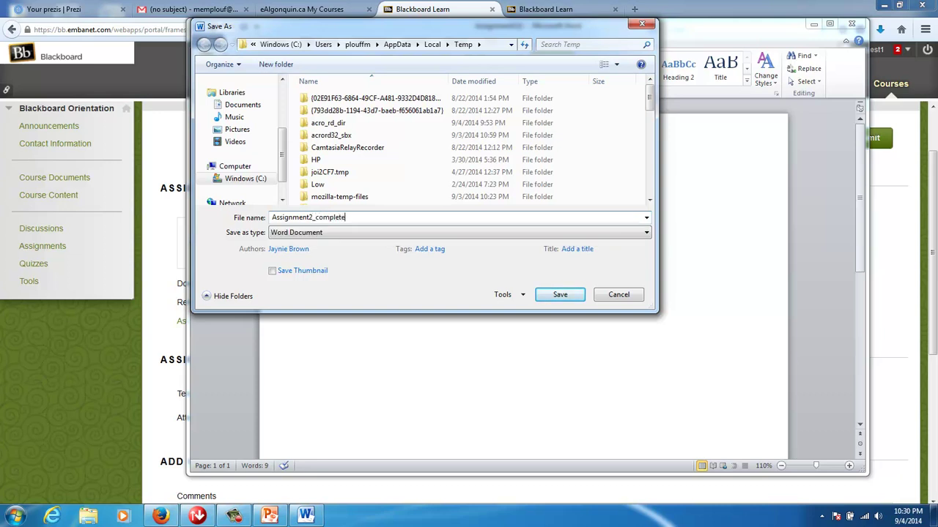
pyautogui.press('BackSpace')
pyautogui.press('BackSpace')
pyautogui.press('BackSpace')
pyautogui.press('BackSpace')
pyautogui.write('Comp')
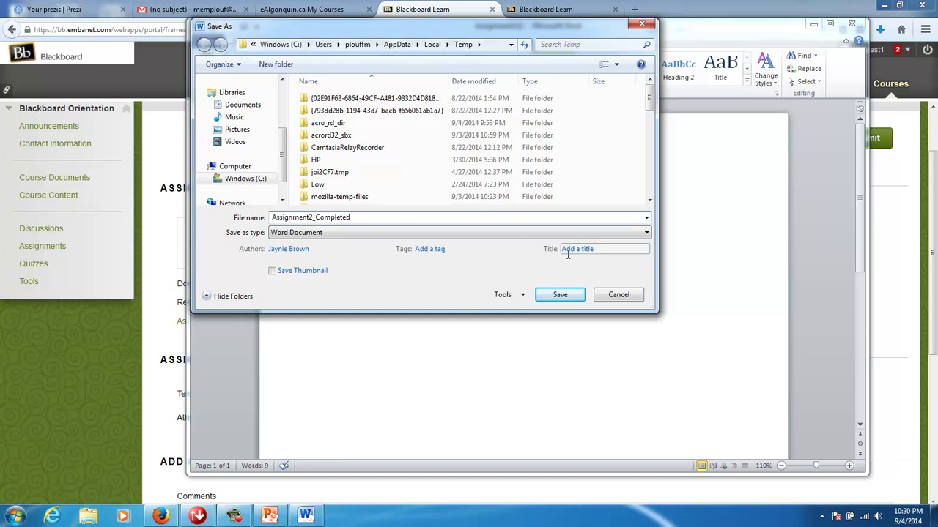
# - Save the completed copy in the Documents library and close Word
pyautogui.click(242, 108)
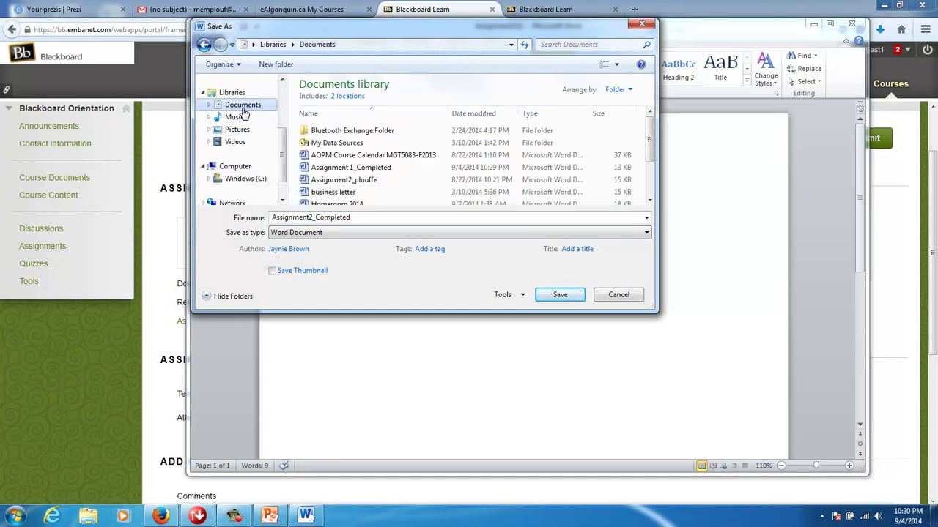
pyautogui.click(560, 296)
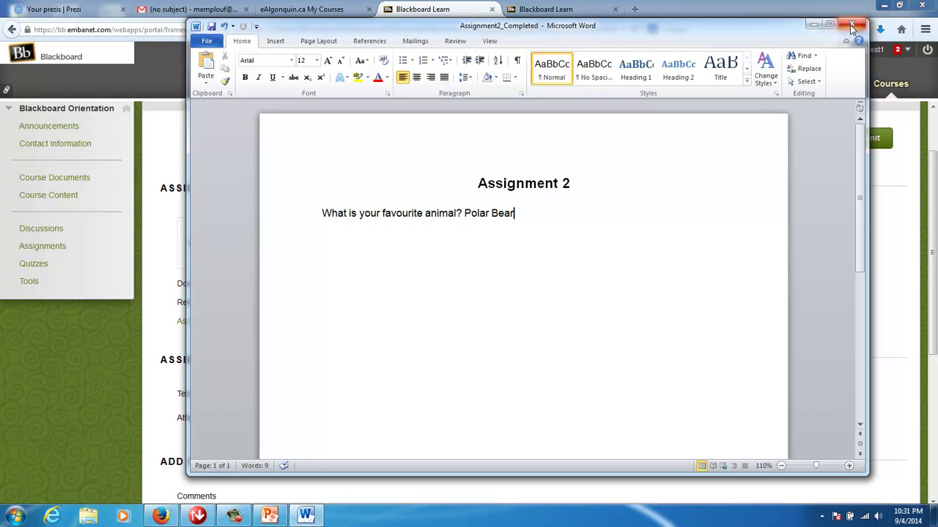
pyautogui.click(851, 27)
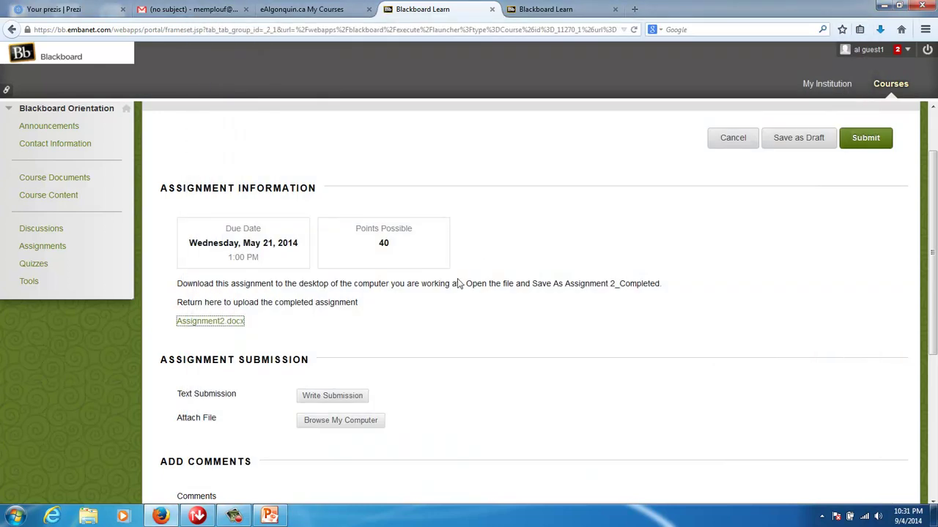
# - Attach the Assignment2_Completed file from the Documents library to the Assignment 2 submission and submit it
pyautogui.scroll(-4, 452, 285)
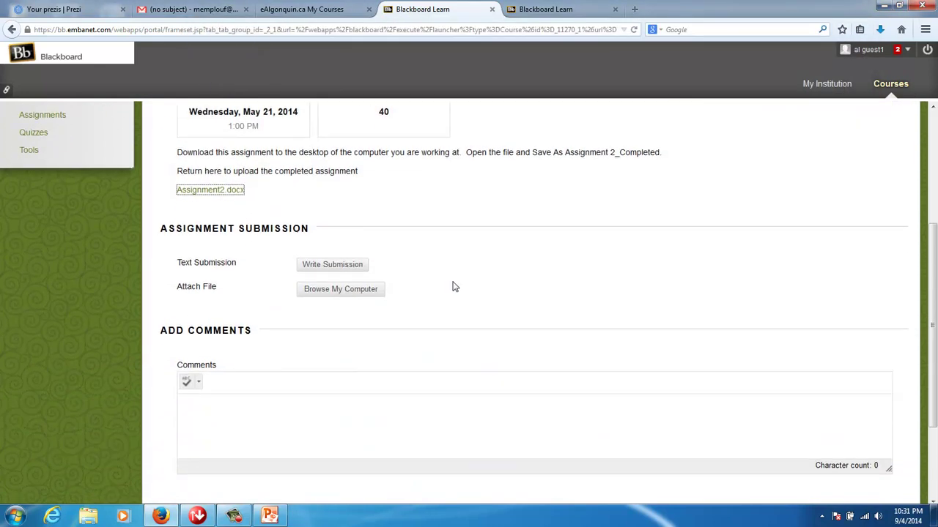
pyautogui.click(328, 283)
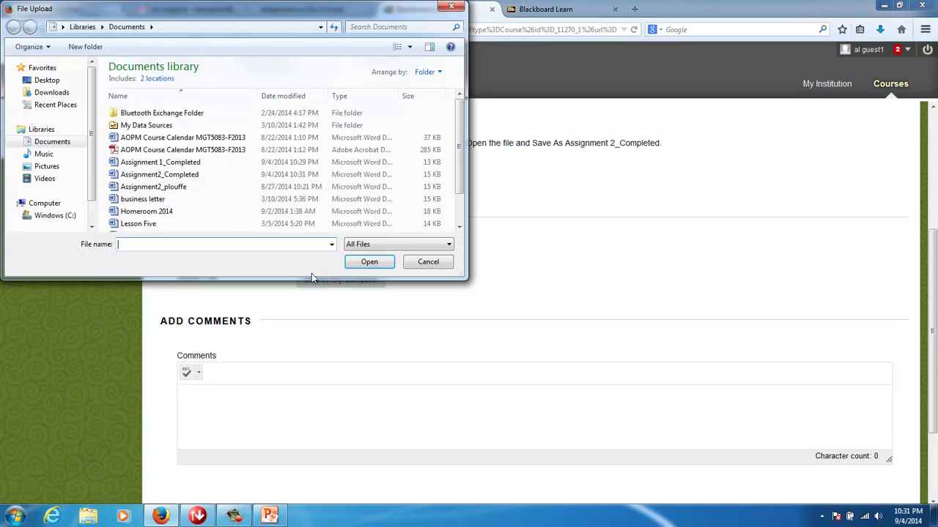
pyautogui.click(172, 176)
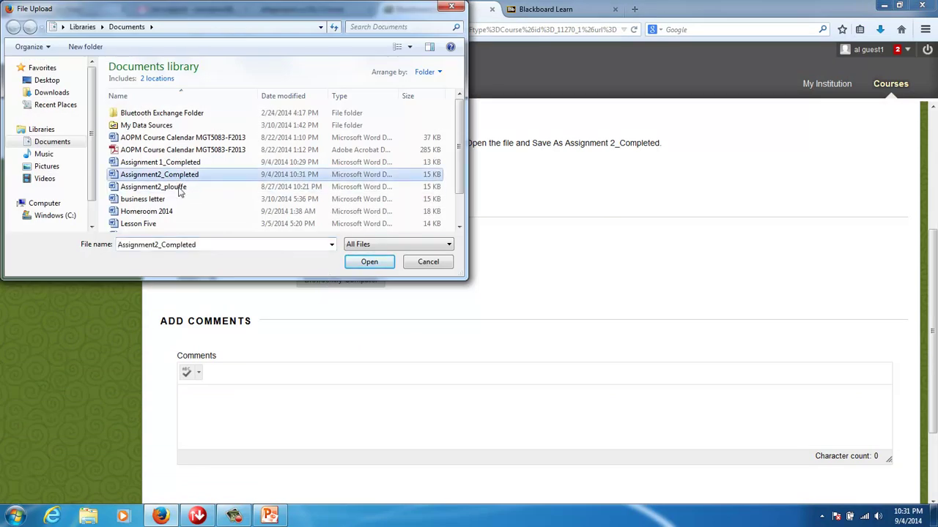
pyautogui.click(357, 262)
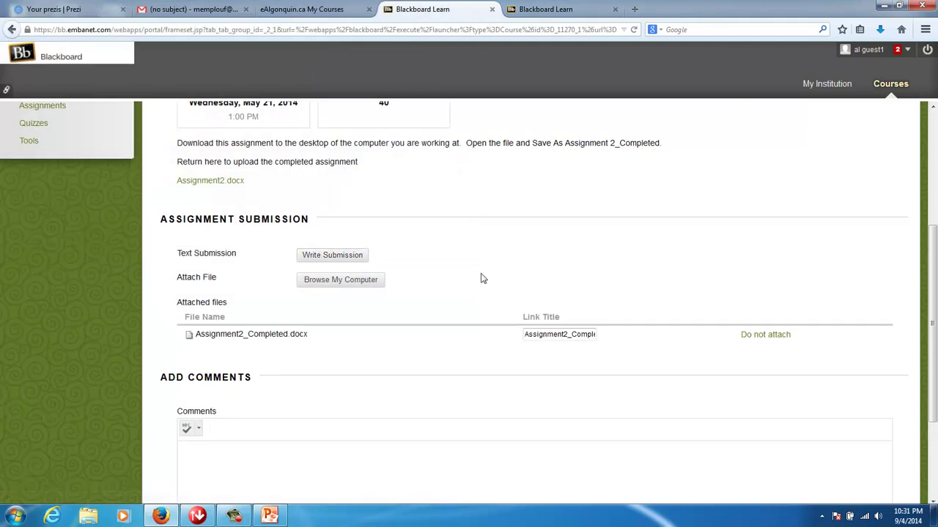
pyautogui.scroll(-3, 471, 300)
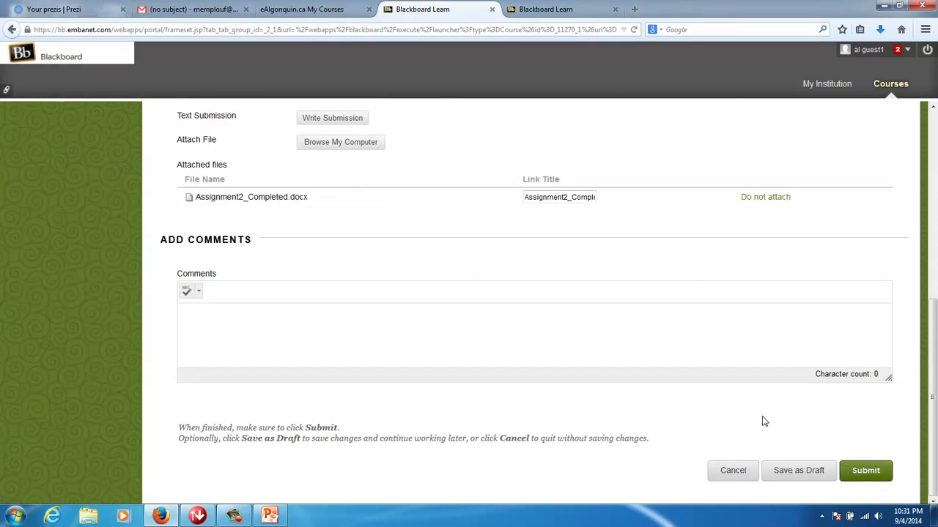
pyautogui.click(849, 470)
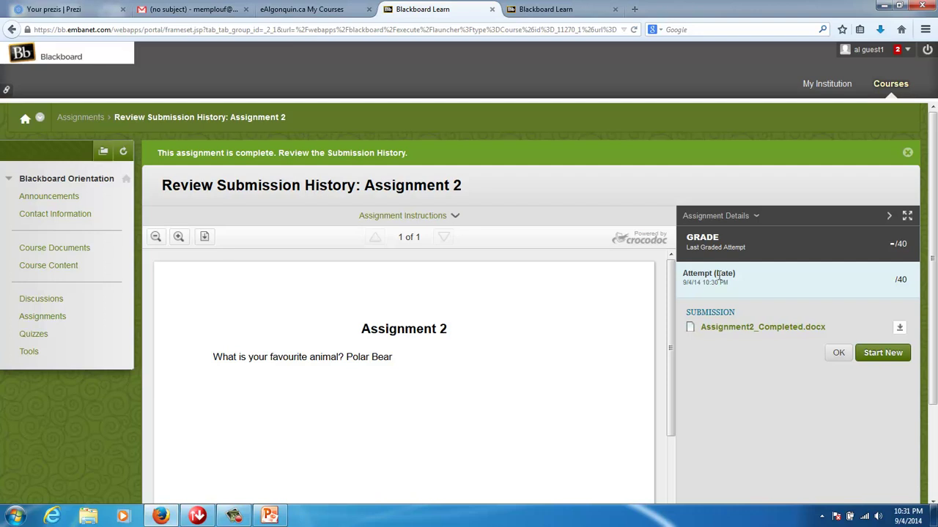
# - Review the Assignment 2 submission history and return to the Assignments list
pyautogui.scroll(-3, 727, 309)
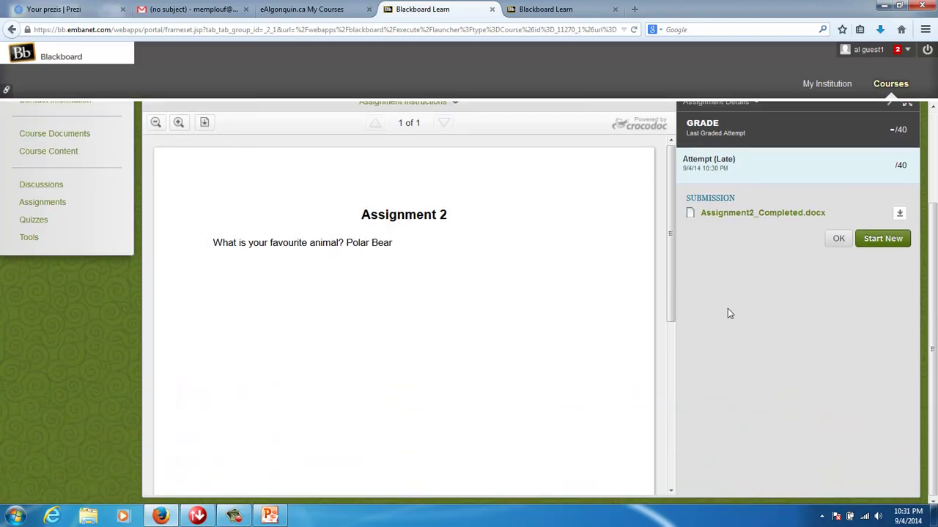
pyautogui.scroll(2, 728, 314)
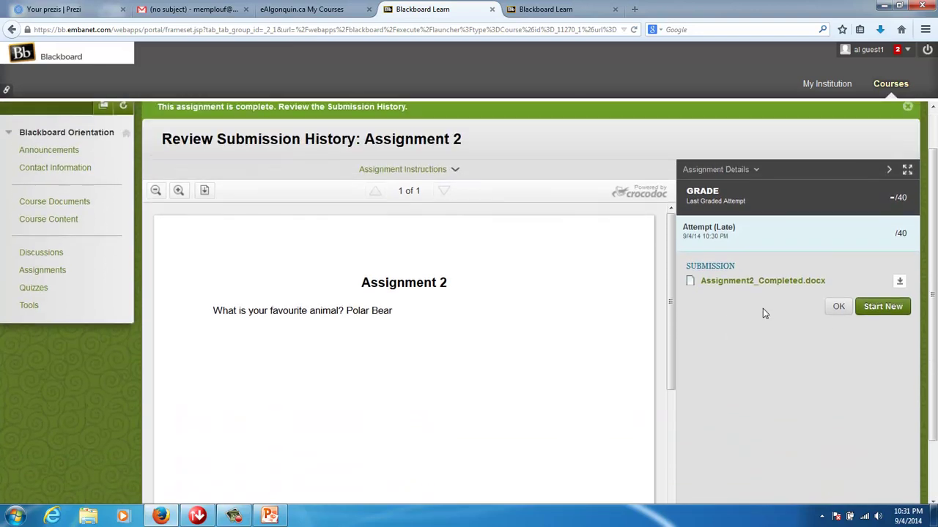
pyautogui.click(838, 308)
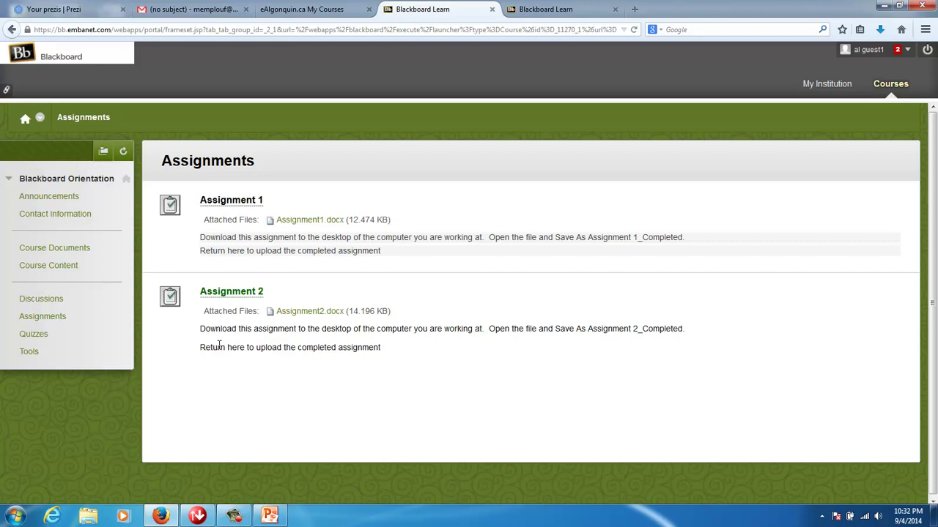
# - Open the CCOL Orientation Quiz from the course's quizzes and begin the test
pyautogui.click(26, 335)
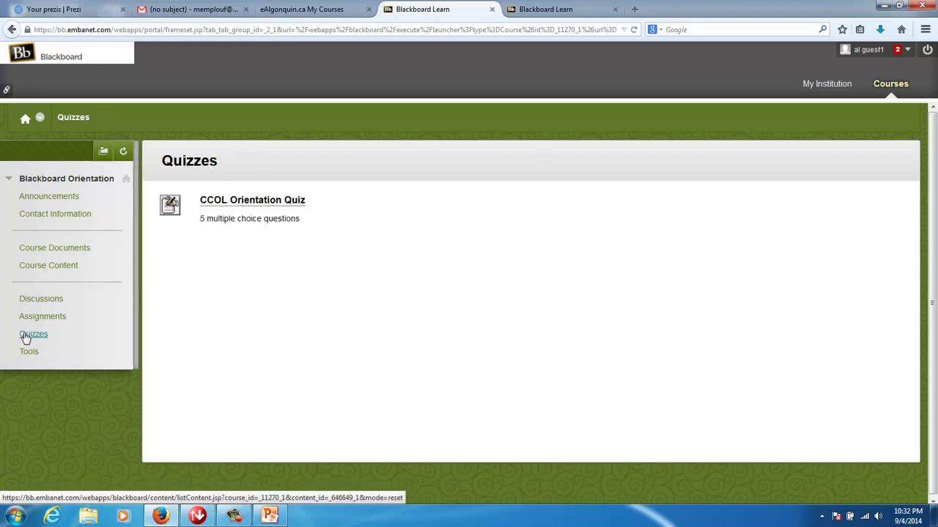
pyautogui.click(222, 205)
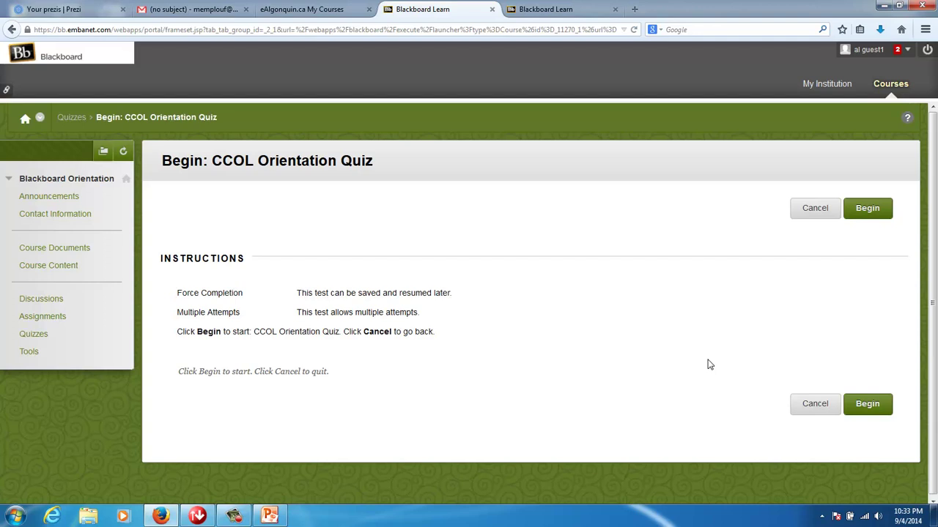
pyautogui.click(866, 406)
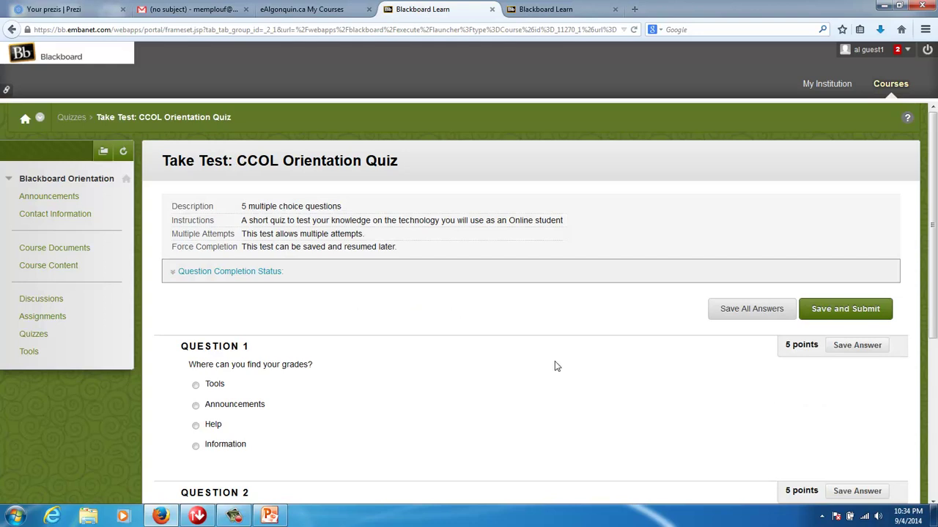
# - Answer the quiz with Tools for question 1, True for question 2 and e-Portal for question 3
pyautogui.scroll(-1, 471, 356)
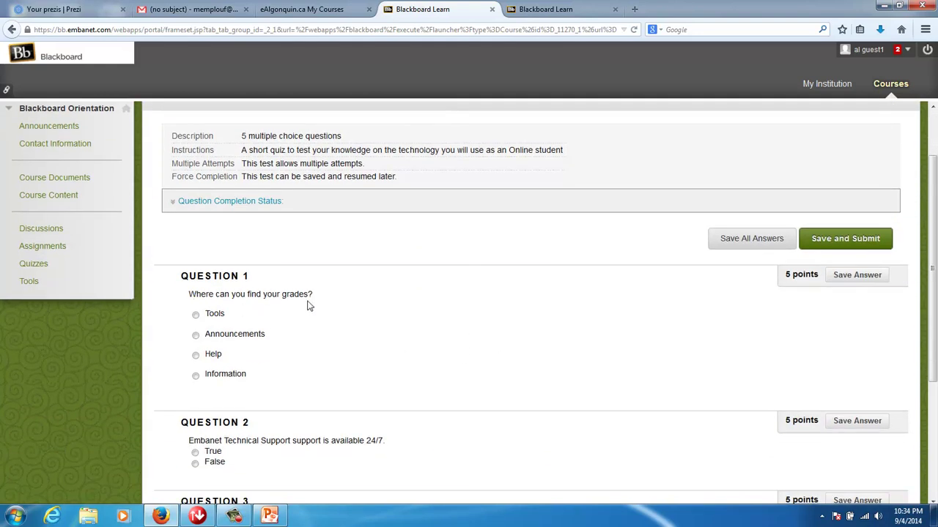
pyautogui.click(195, 317)
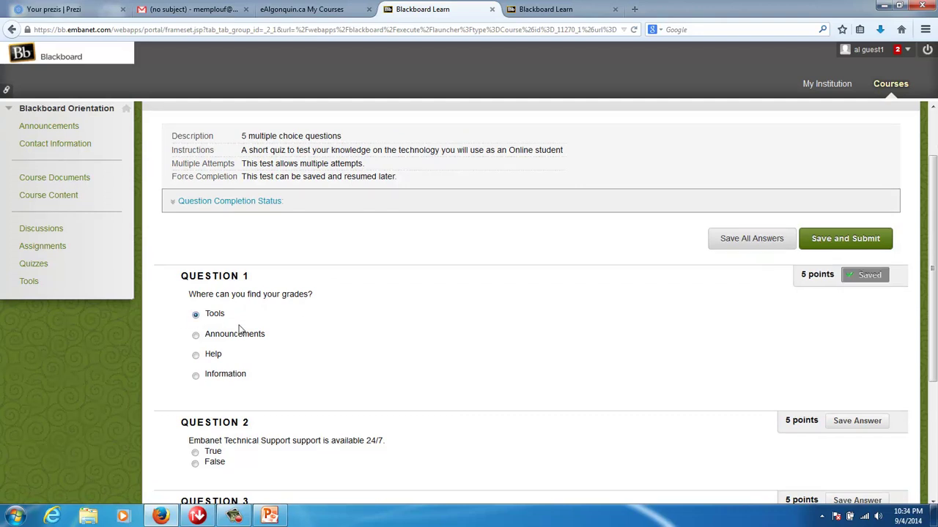
pyautogui.scroll(-2, 238, 330)
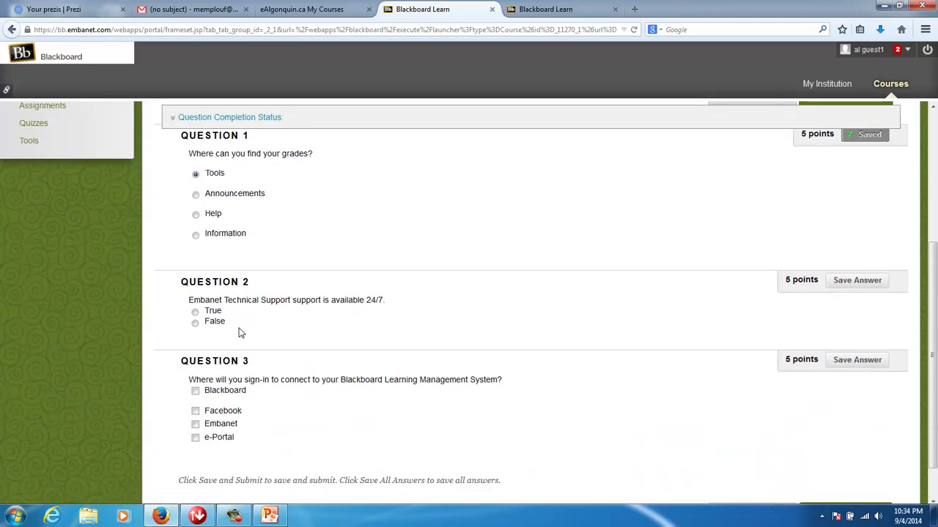
pyautogui.click(196, 311)
pyautogui.scroll(-1, 328, 337)
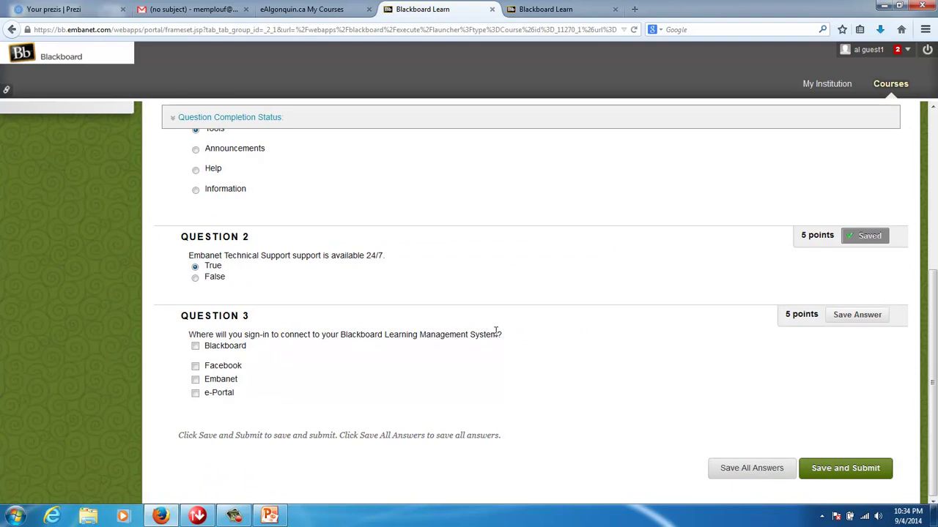
pyautogui.click(196, 393)
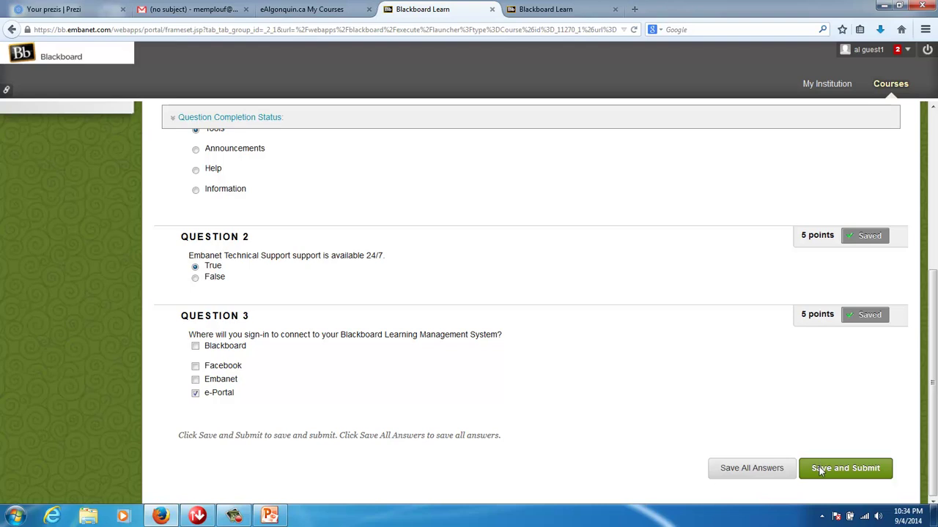
# - Save and submit the CCOL Orientation Quiz, confirm the submission and review the results for each question
pyautogui.click(819, 469)
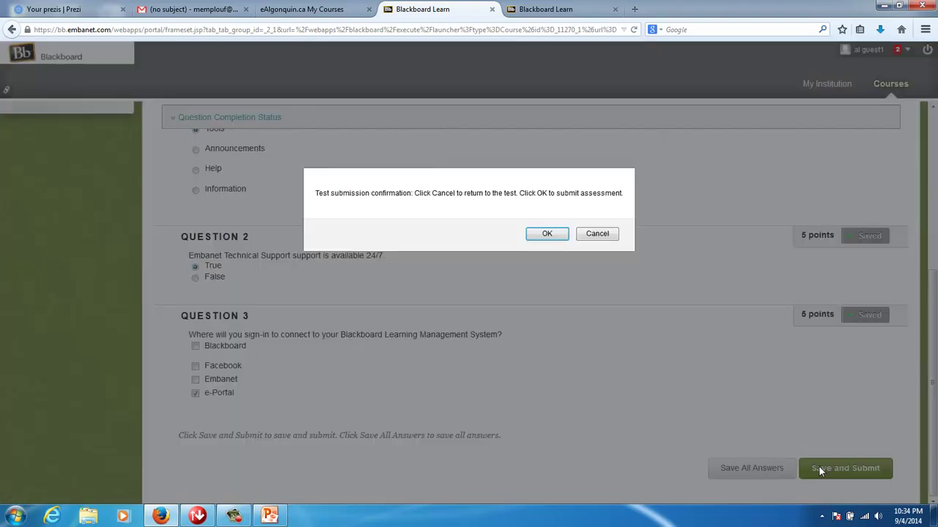
pyautogui.click(546, 233)
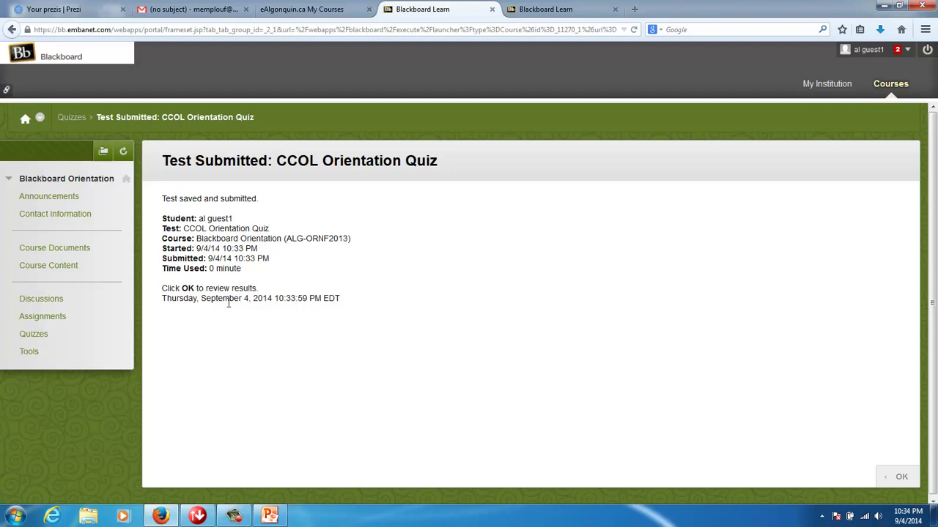
pyautogui.click(894, 479)
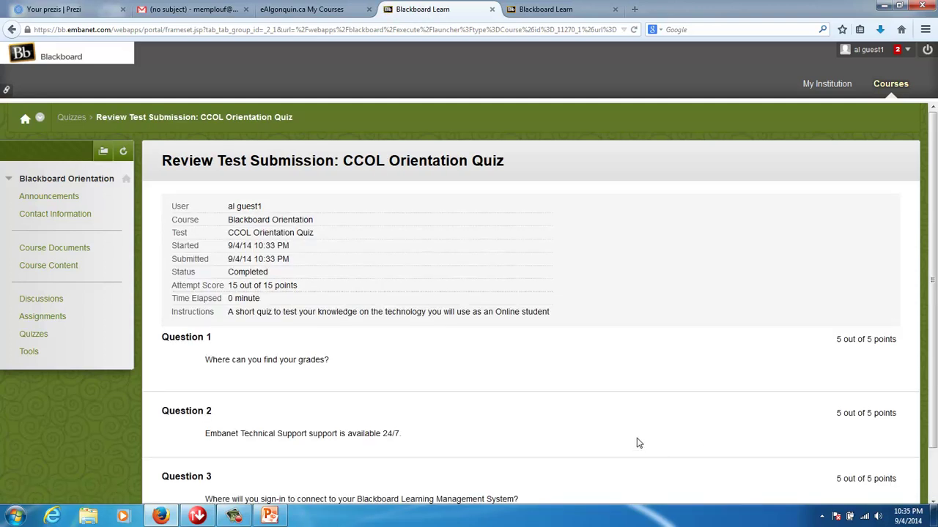
pyautogui.scroll(-2, 637, 443)
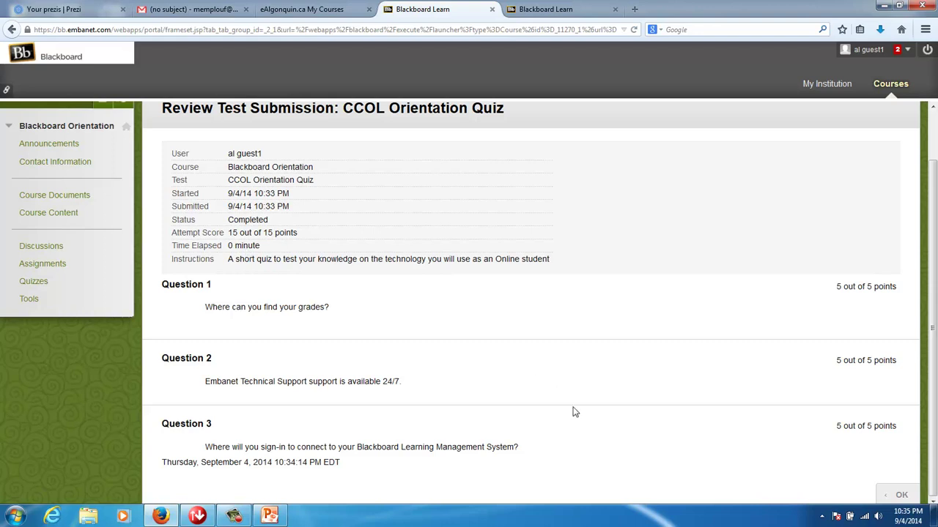
# - Leave the quiz results review and open My Grades from the course tools
pyautogui.click(903, 497)
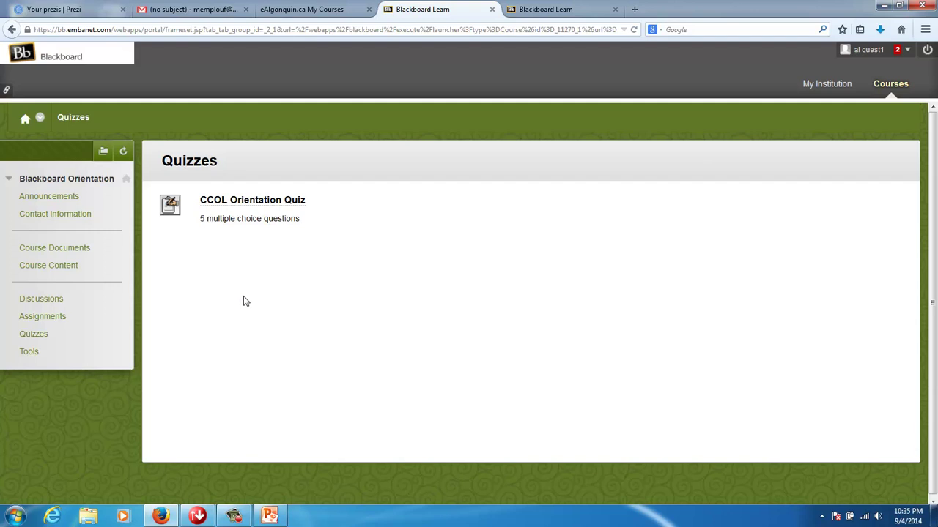
pyautogui.click(28, 353)
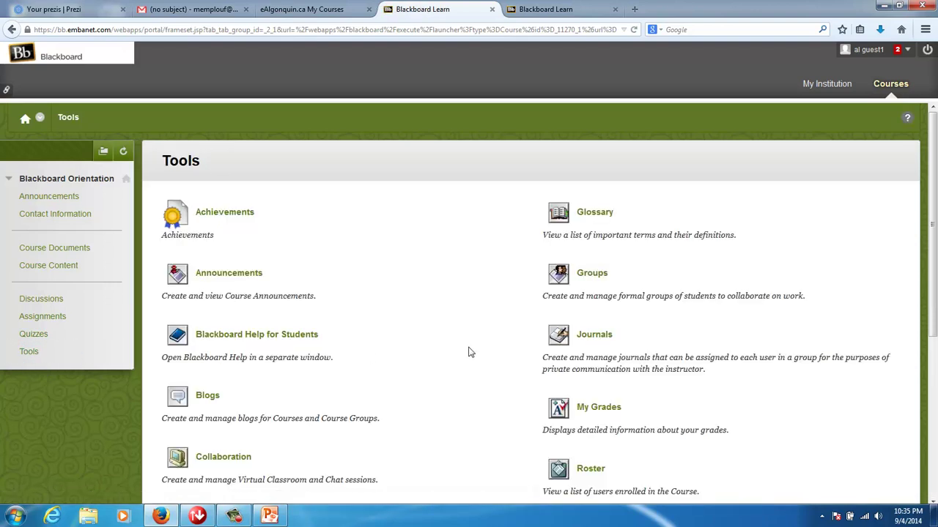
pyautogui.scroll(-1, 473, 352)
pyautogui.click(600, 339)
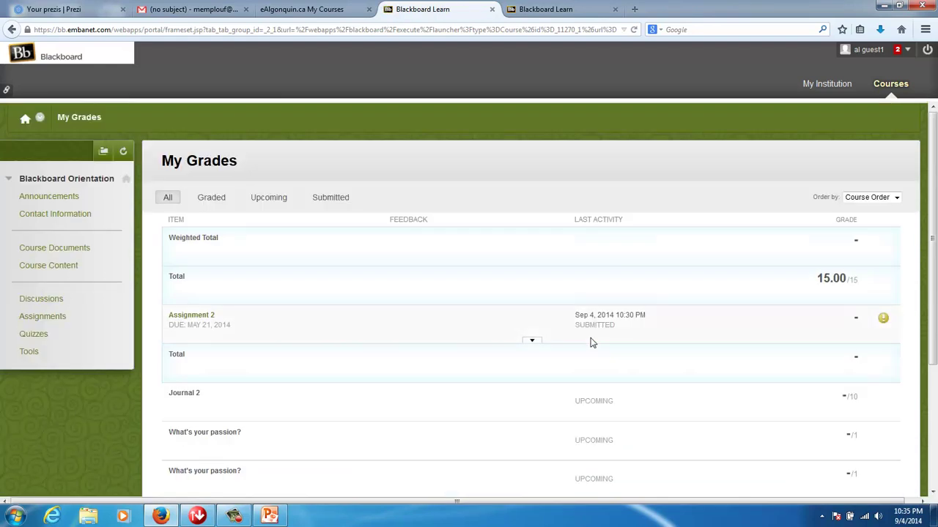
# - Examine the My Grades list, checking the grading status of the submitted Assignment 1 and Assignment 2 and the quiz grade
pyautogui.scroll(-3, 592, 342)
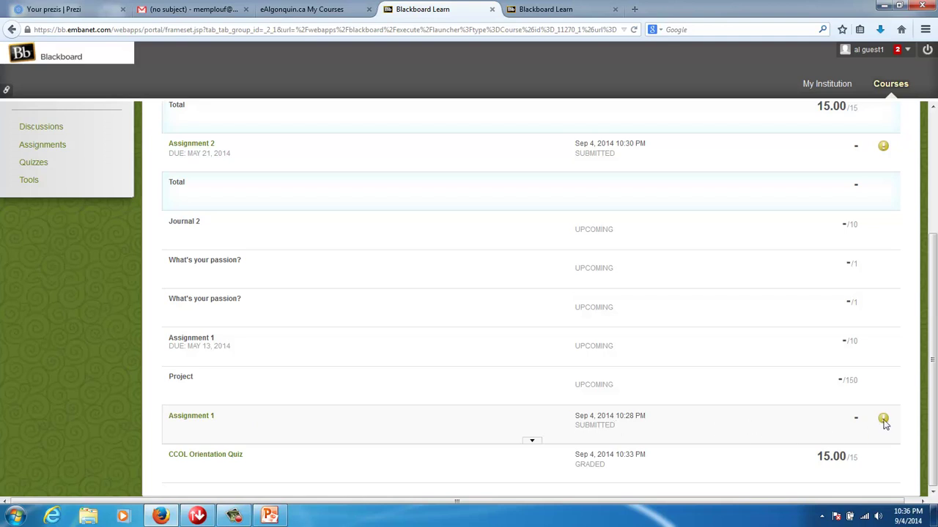
pyautogui.moveTo(884, 422)
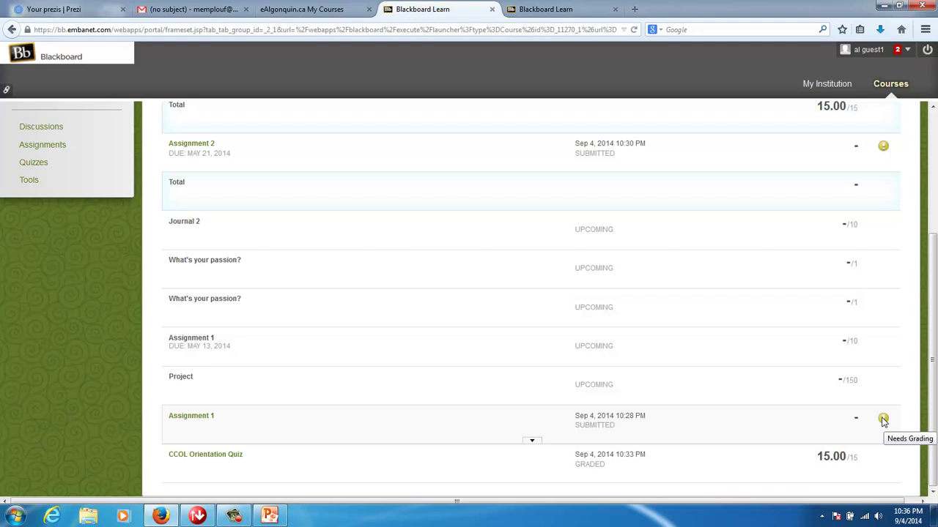
pyautogui.scroll(1, 823, 413)
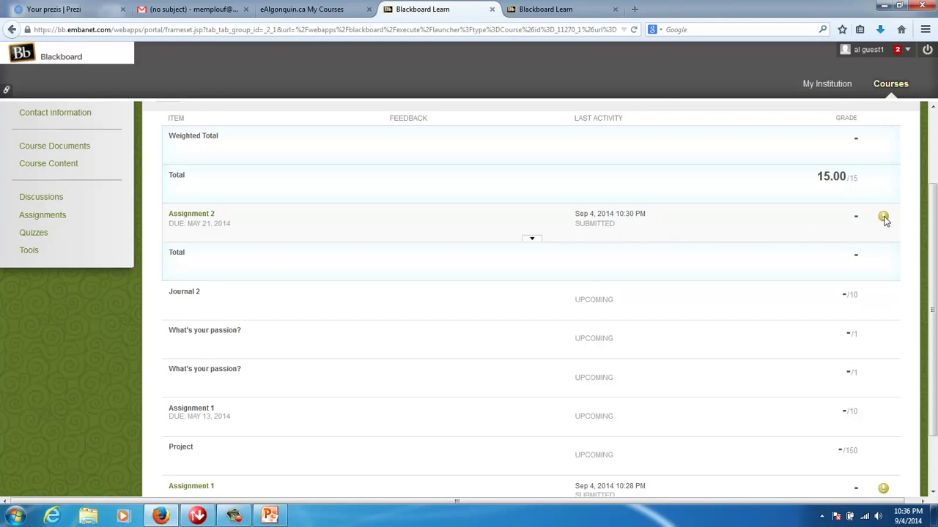
pyautogui.moveTo(884, 219)
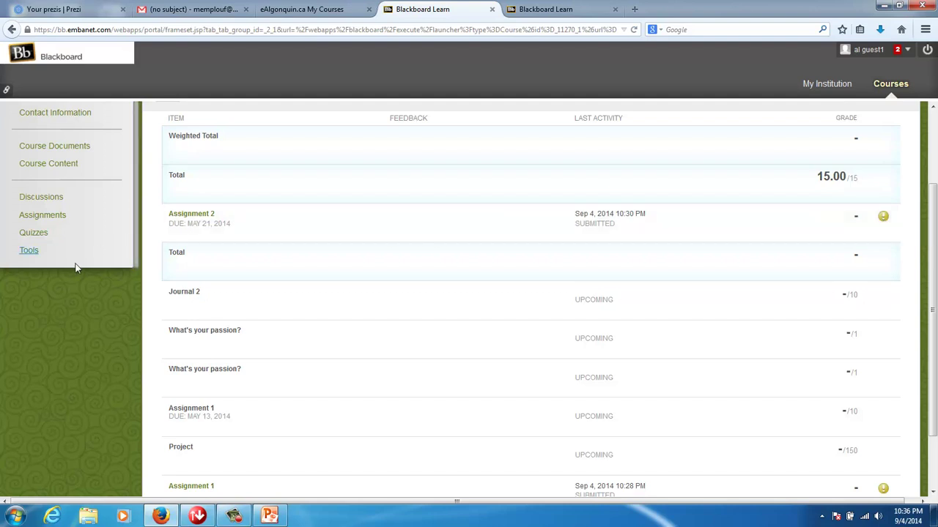
pyautogui.scroll(1, 243, 312)
pyautogui.scroll(3, 243, 312)
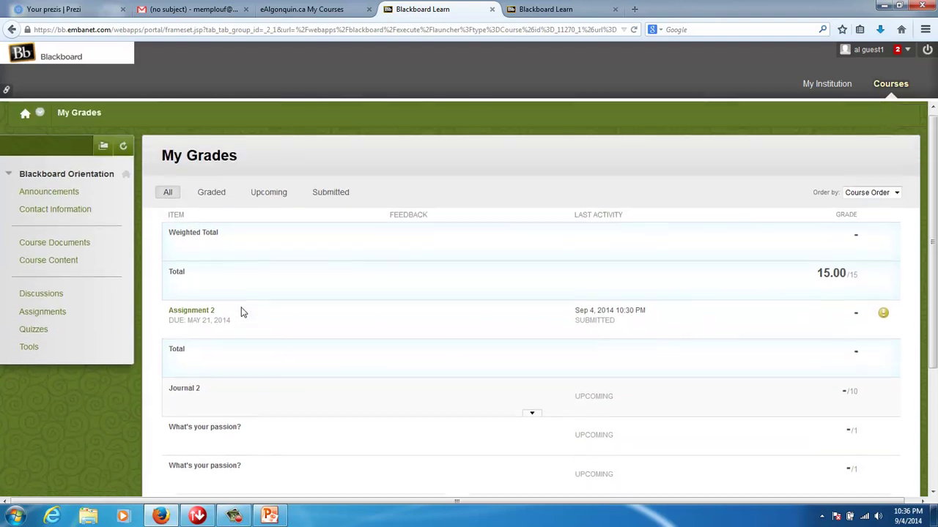